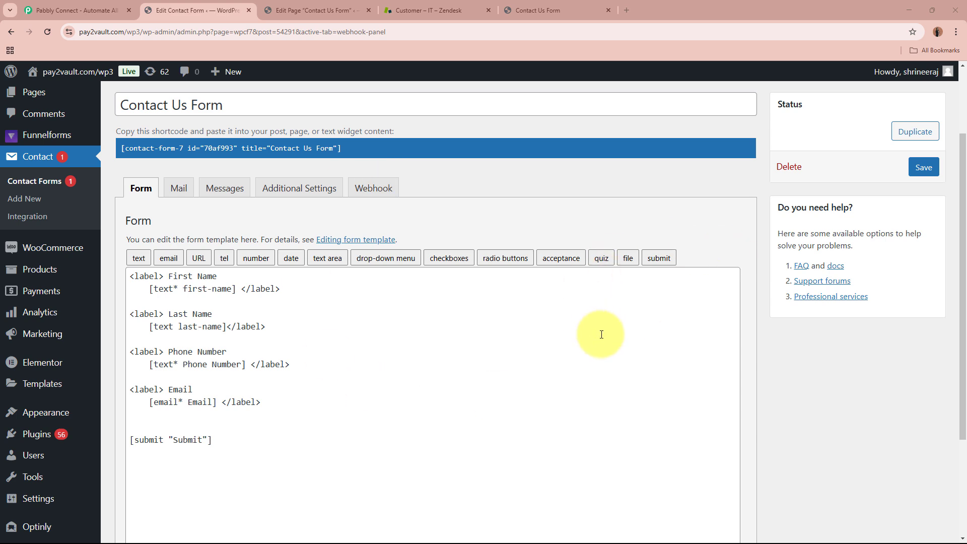
- Switch to the Zendesk Customers list showing its 11 existing customers
{"action": "left_click", "coordinate": [431, 10]}
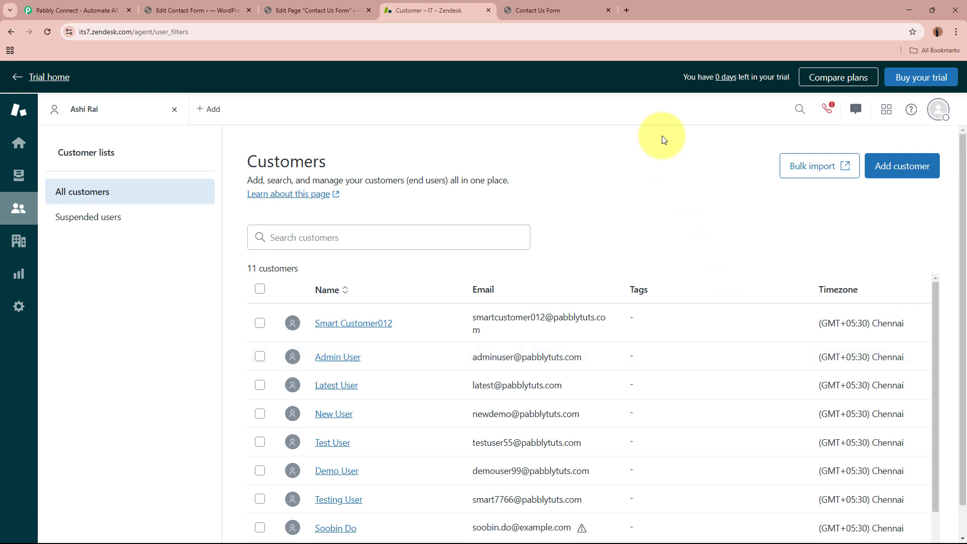
- Compare the Contact Us Form and its editor with the Zendesk customers, then open the Pabbly Connect site
{"action": "left_click", "coordinate": [579, 11]}
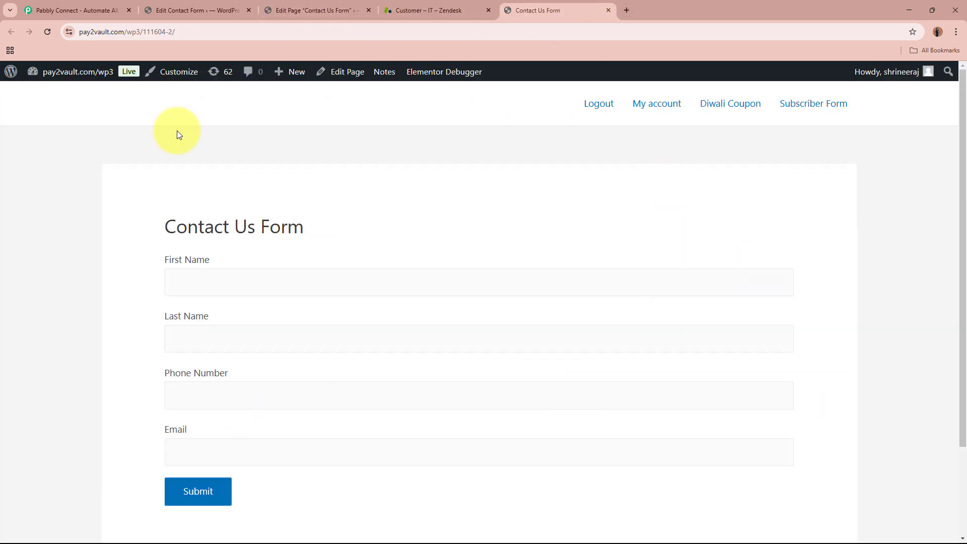
{"action": "left_click", "coordinate": [423, 10]}
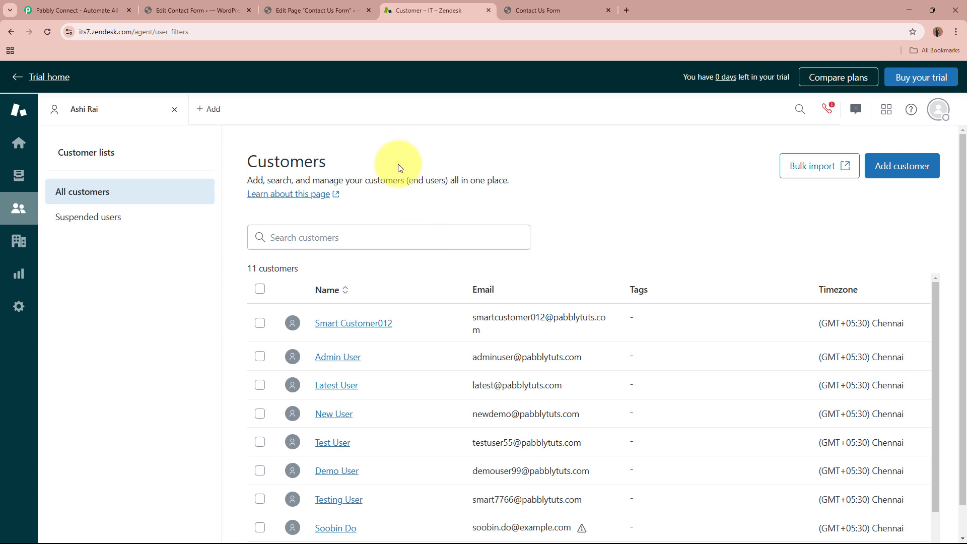
{"action": "left_click", "coordinate": [306, 7]}
{"action": "left_click", "coordinate": [226, 5]}
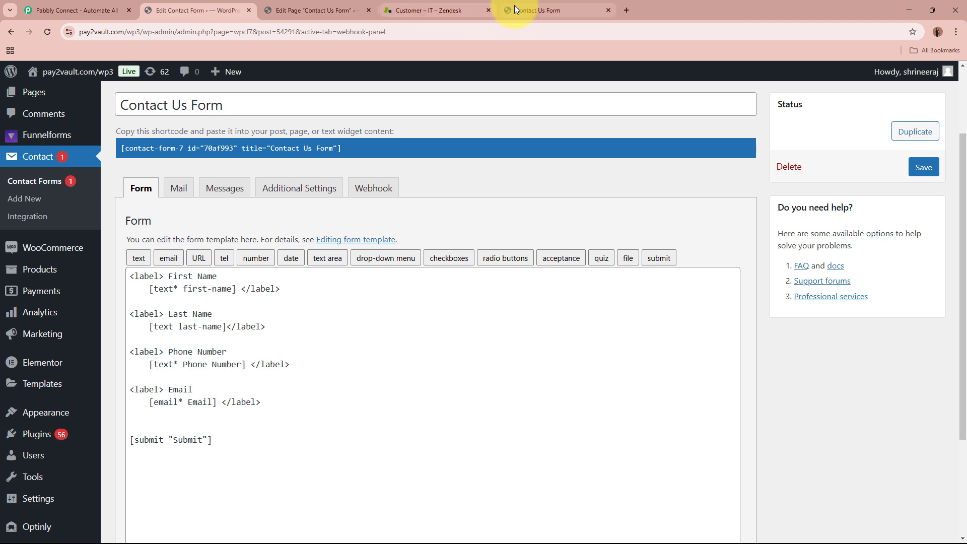
{"action": "left_click", "coordinate": [452, 6]}
{"action": "left_click", "coordinate": [69, 7]}
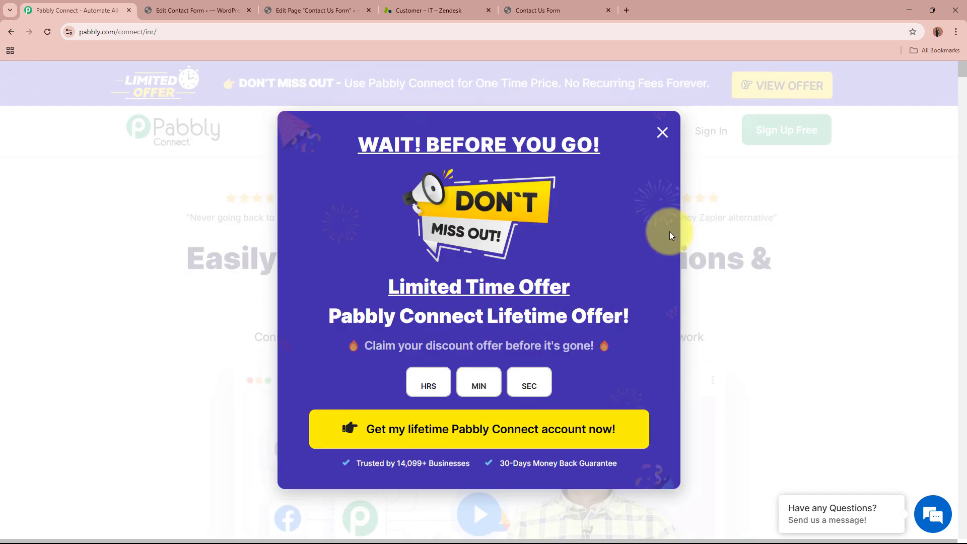
- Dismiss the offer popup, sign in, and launch Pabbly Connect from All Pabbly Apps
{"action": "left_click", "coordinate": [662, 132]}
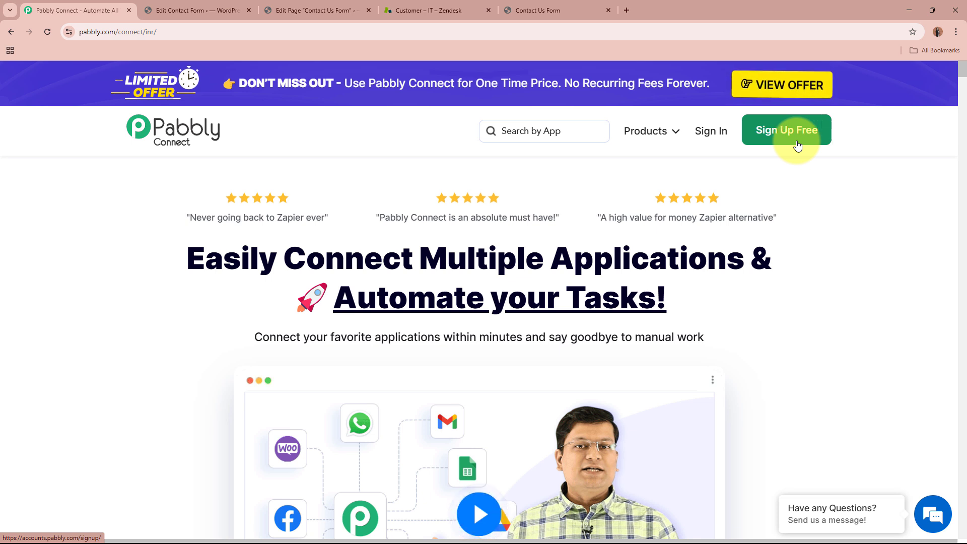
{"action": "left_click", "coordinate": [719, 138]}
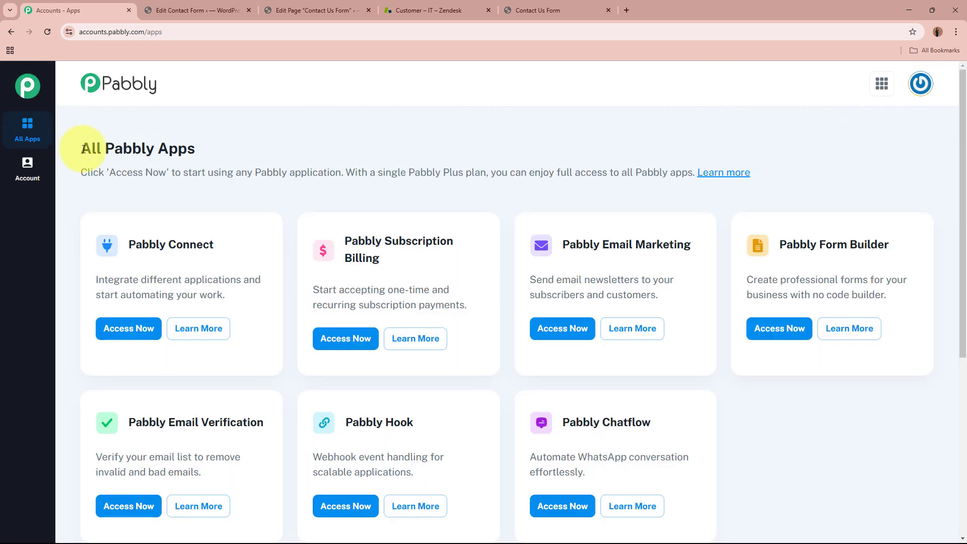
{"action": "left_click_drag", "start_coordinate": [84, 149], "coordinate": [190, 145]}
{"action": "left_click", "coordinate": [186, 146]}
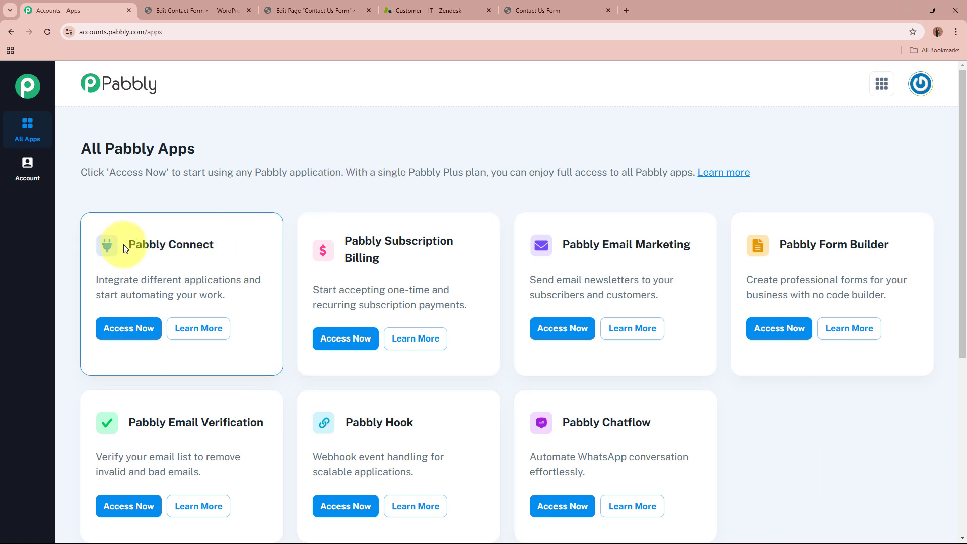
{"action": "left_click_drag", "start_coordinate": [130, 244], "coordinate": [219, 243]}
{"action": "left_click", "coordinate": [219, 242]}
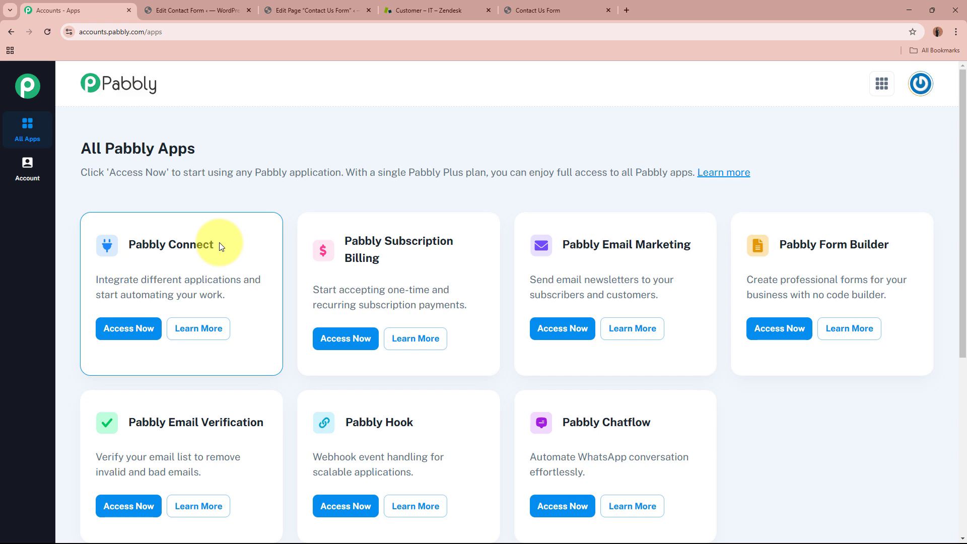
{"action": "left_click", "coordinate": [141, 326]}
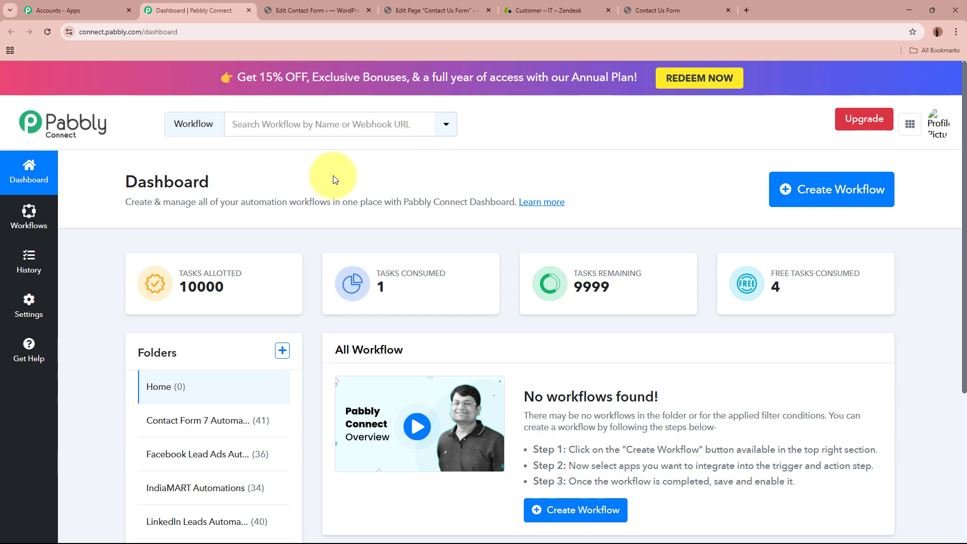
- Start a new workflow named 'Create Zendesk User on Contact Form 7 Submission'
{"action": "left_click_drag", "start_coordinate": [123, 201], "coordinate": [367, 200]}
{"action": "left_click", "coordinate": [366, 200]}
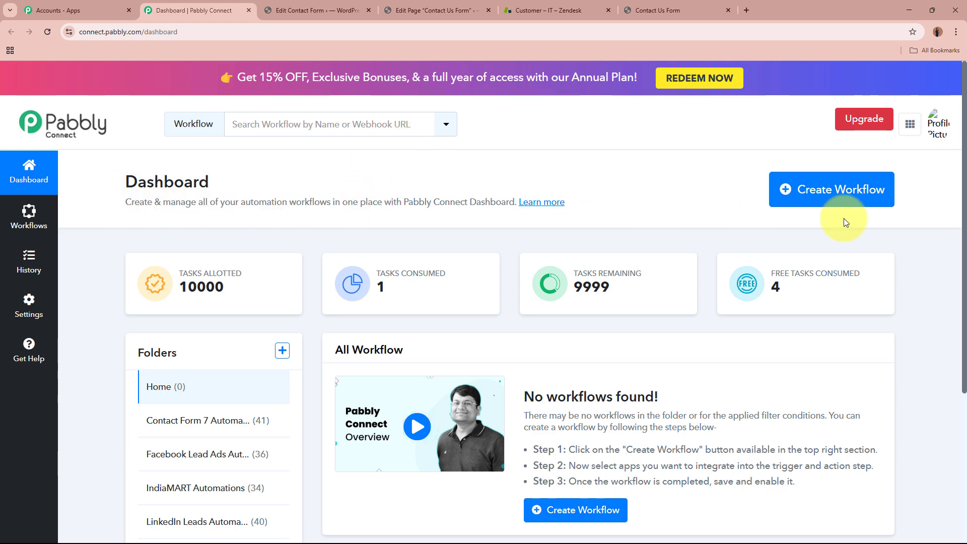
{"action": "left_click", "coordinate": [831, 187]}
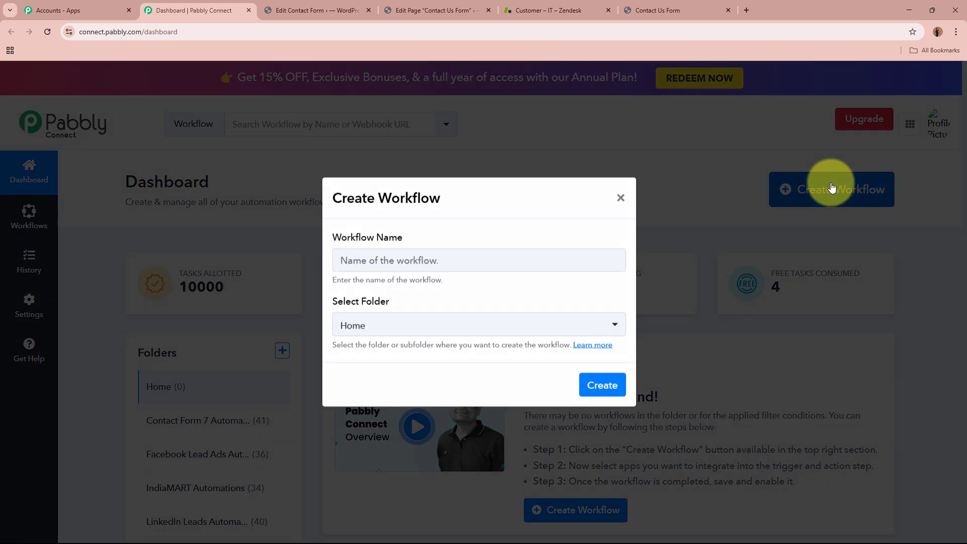
{"action": "left_click_drag", "start_coordinate": [308, 323], "coordinate": [539, 346]}
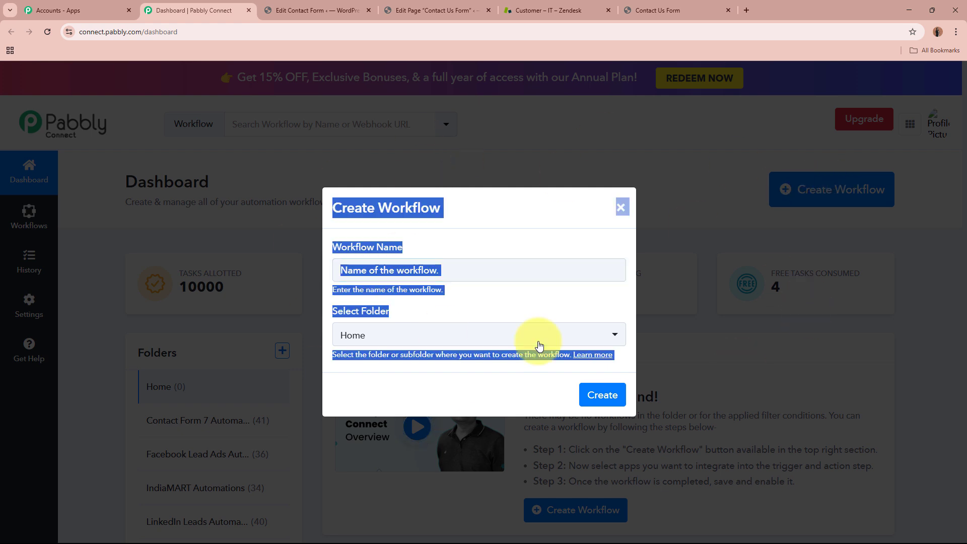
{"action": "left_click", "coordinate": [457, 247]}
{"action": "left_click_drag", "start_coordinate": [326, 244], "coordinate": [417, 249]}
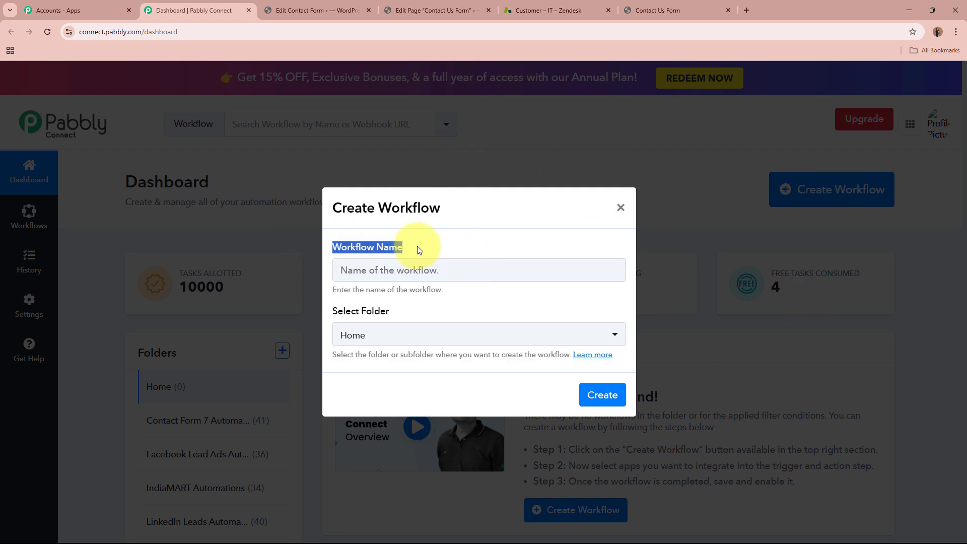
{"action": "left_click", "coordinate": [385, 312]}
{"action": "left_click", "coordinate": [430, 276]}
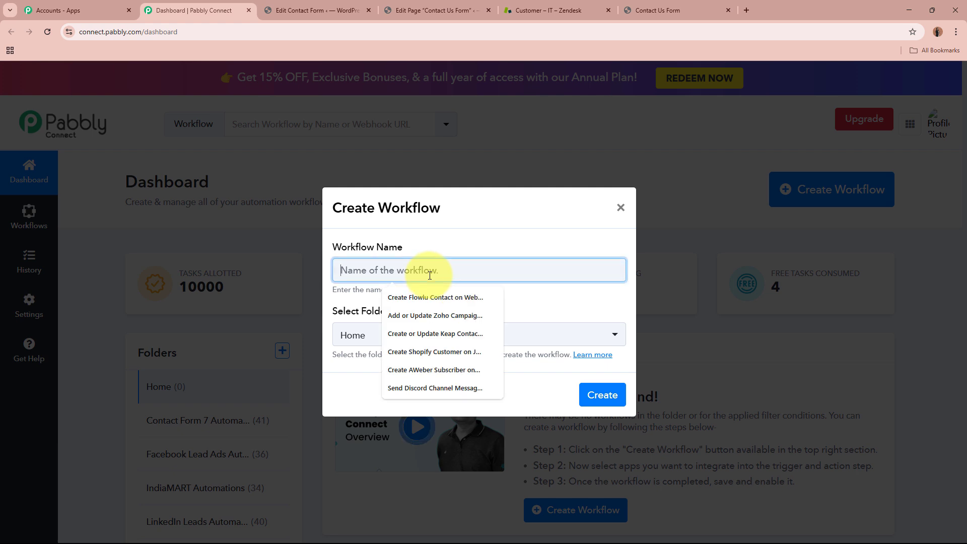
{"action": "type", "text": "Create Zendesk User on Contact Form 7 Submission"}
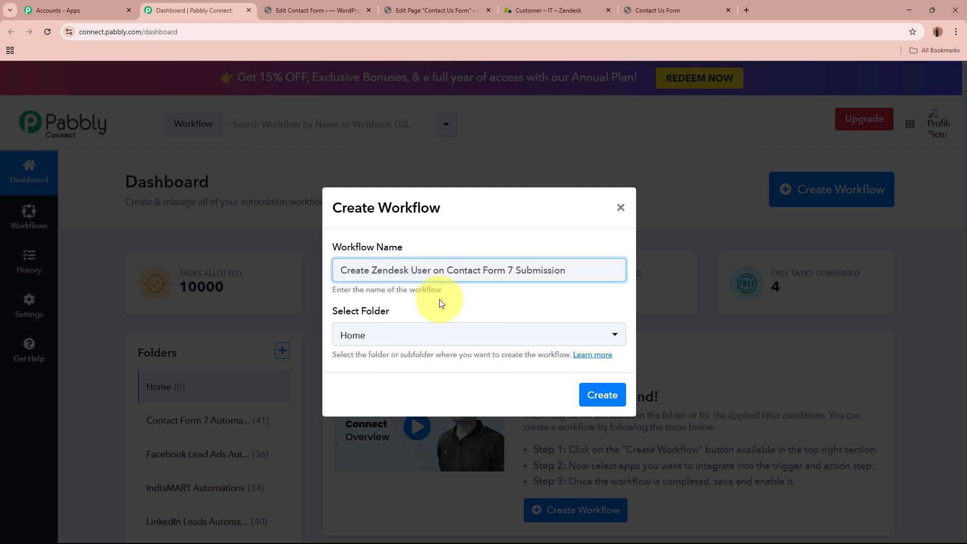
{"action": "left_click_drag", "start_coordinate": [346, 272], "coordinate": [566, 272]}
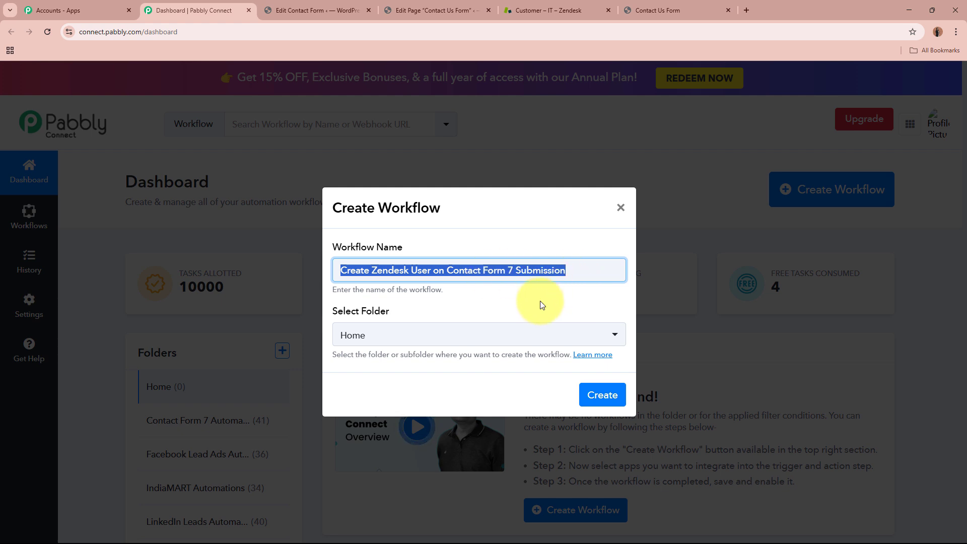
{"action": "left_click", "coordinate": [535, 301]}
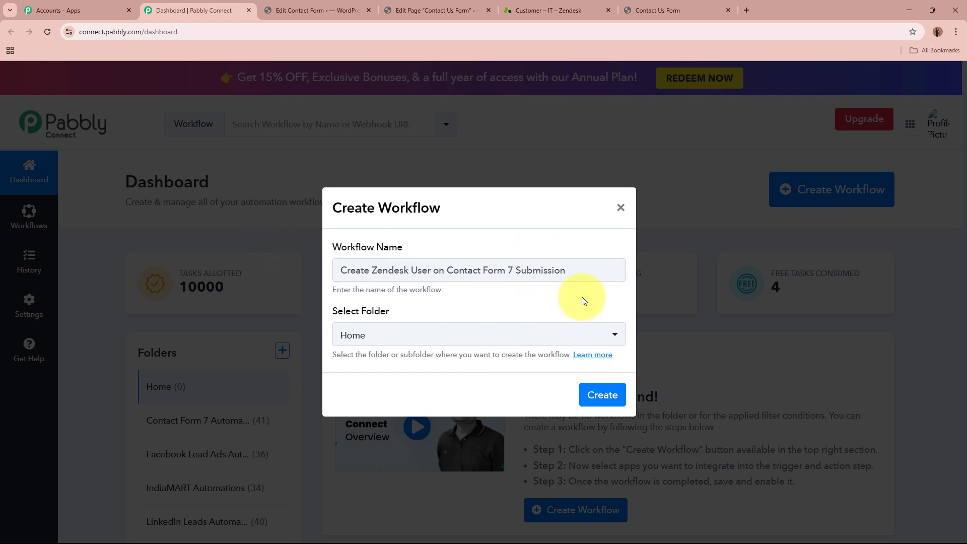
- Place the workflow in the Contact Form 7 Automations folder and create it
{"action": "left_click_drag", "start_coordinate": [333, 313], "coordinate": [431, 313]}
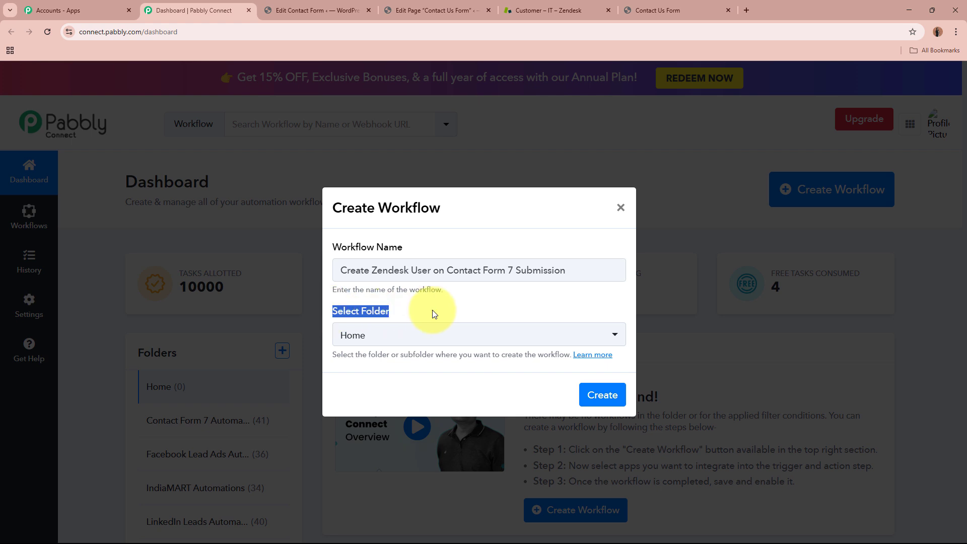
{"action": "left_click", "coordinate": [434, 314]}
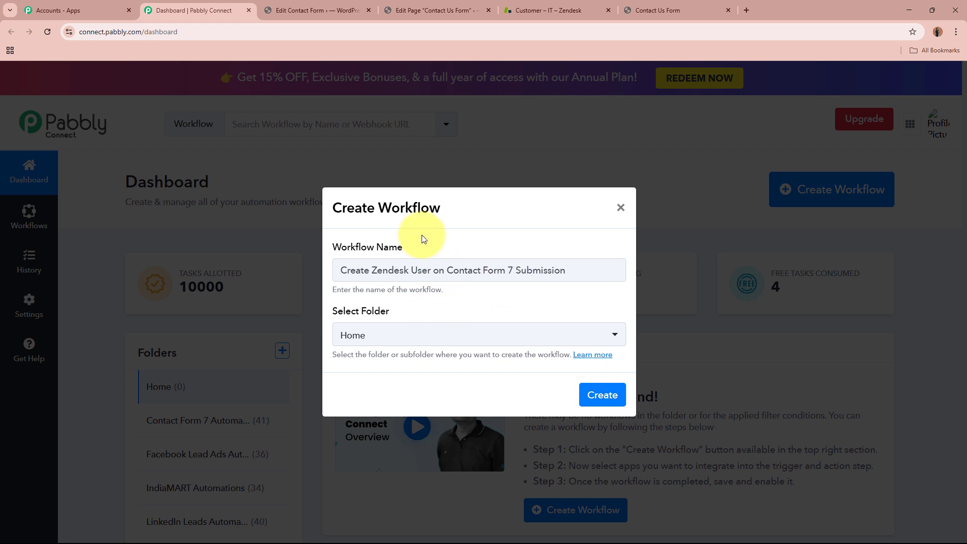
{"action": "left_click", "coordinate": [432, 342]}
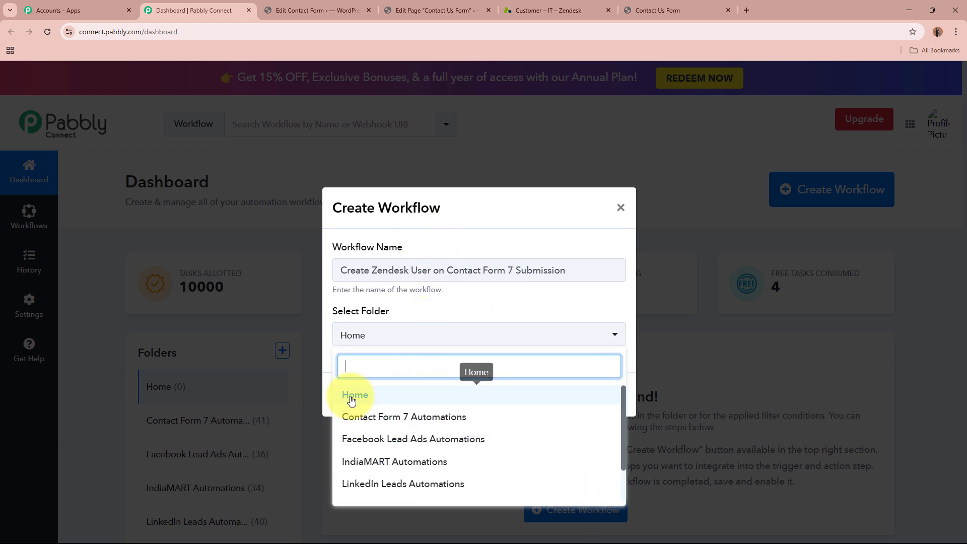
{"action": "left_click", "coordinate": [369, 416]}
{"action": "left_click", "coordinate": [367, 392]}
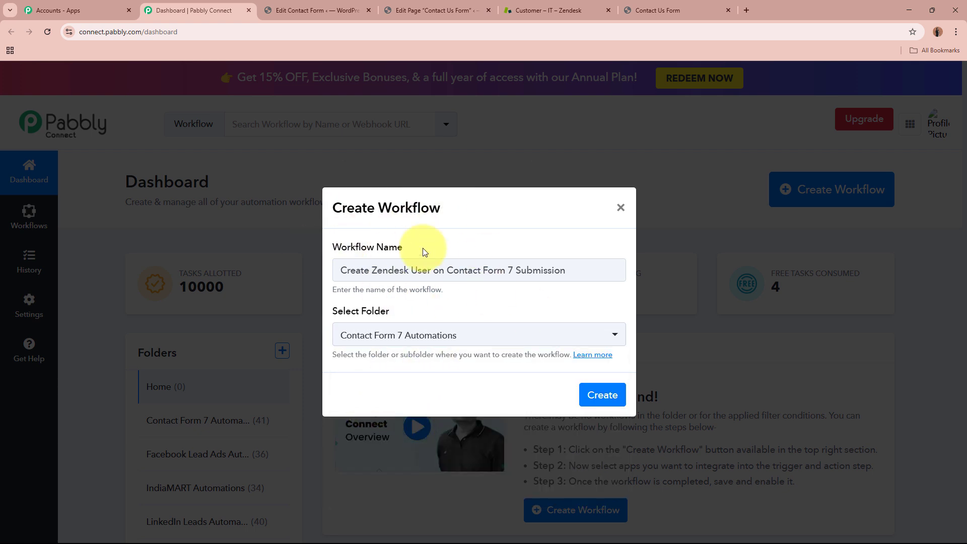
{"action": "left_click_drag", "start_coordinate": [340, 270], "coordinate": [553, 270]}
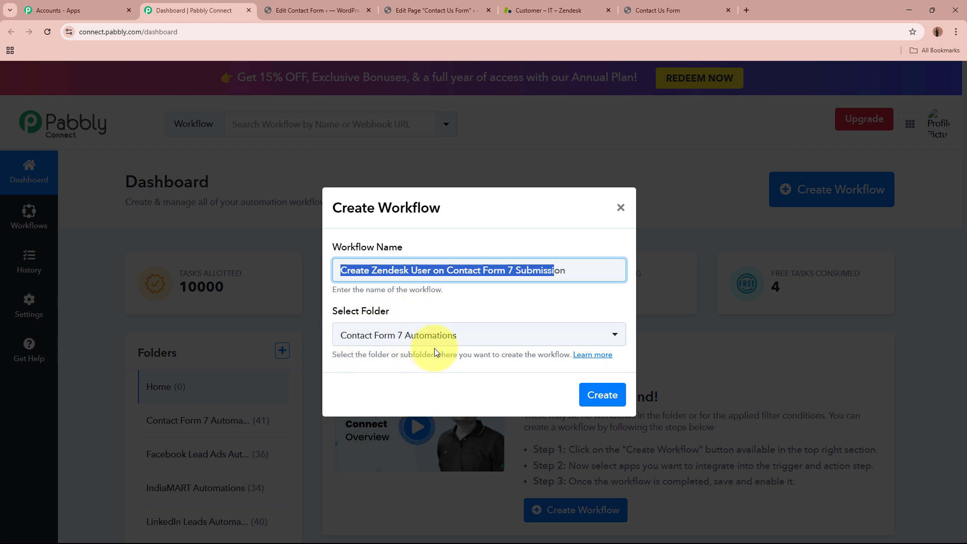
{"action": "left_click", "coordinate": [596, 396]}
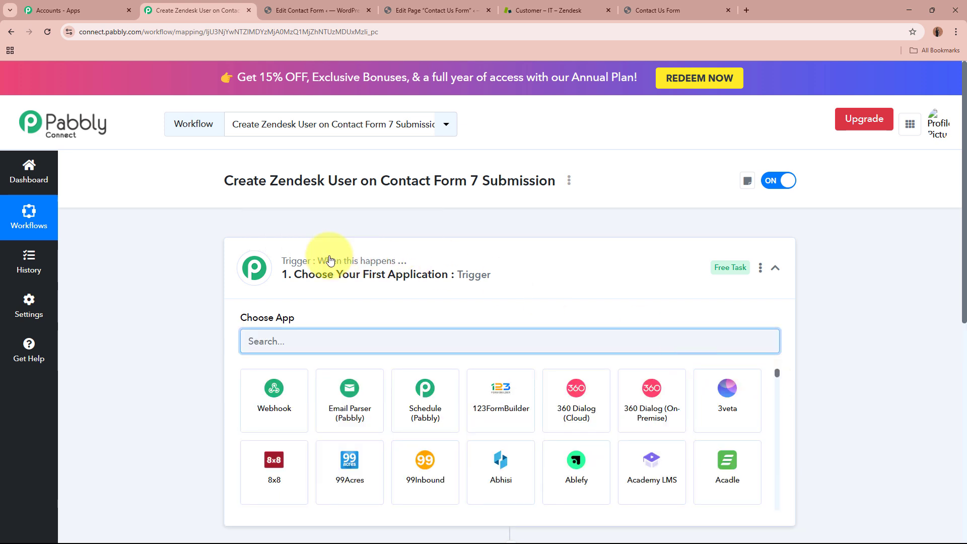
- Search 'Contact' and choose Contact Form 7 as the trigger app, then view the live form
{"action": "left_click_drag", "start_coordinate": [225, 180], "coordinate": [566, 197]}
{"action": "left_click", "coordinate": [600, 261]}
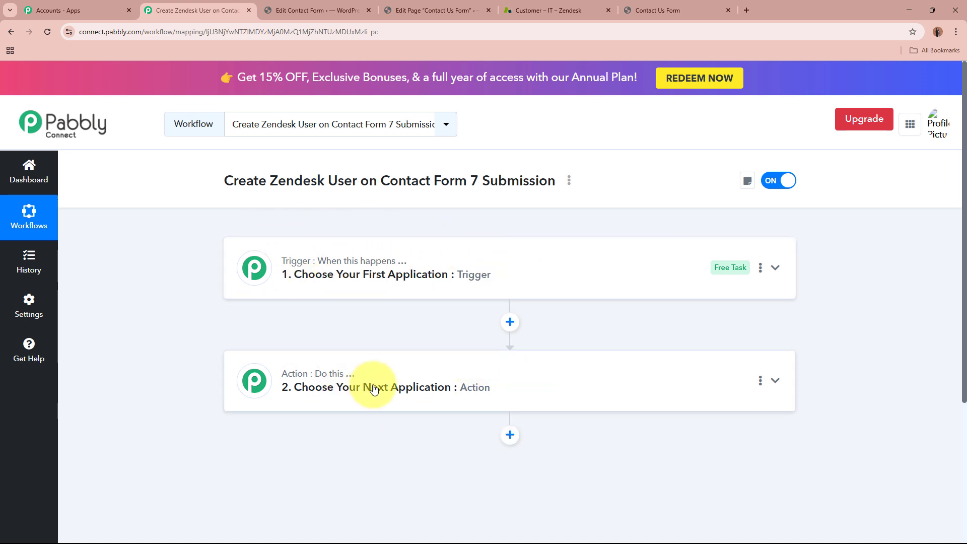
{"action": "left_click", "coordinate": [578, 259]}
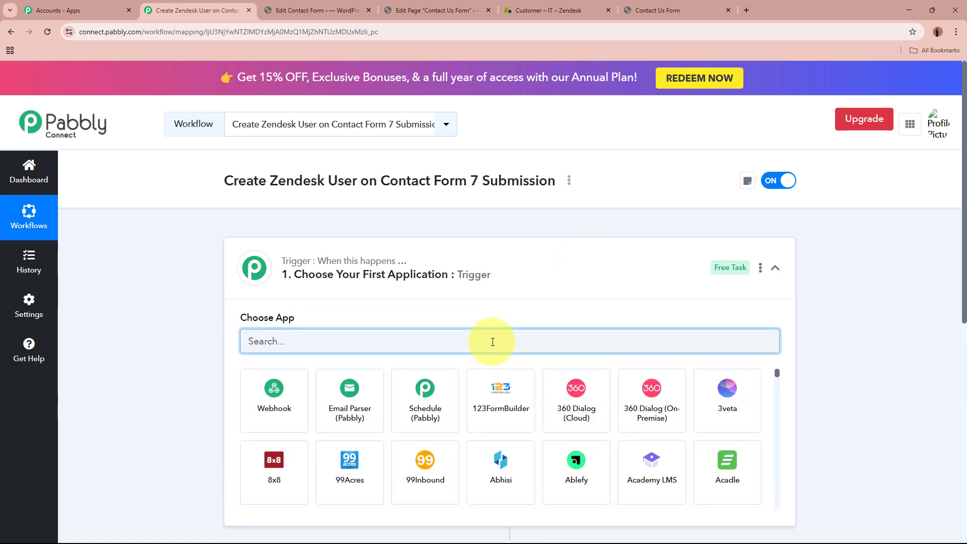
{"action": "type", "text": "C"}
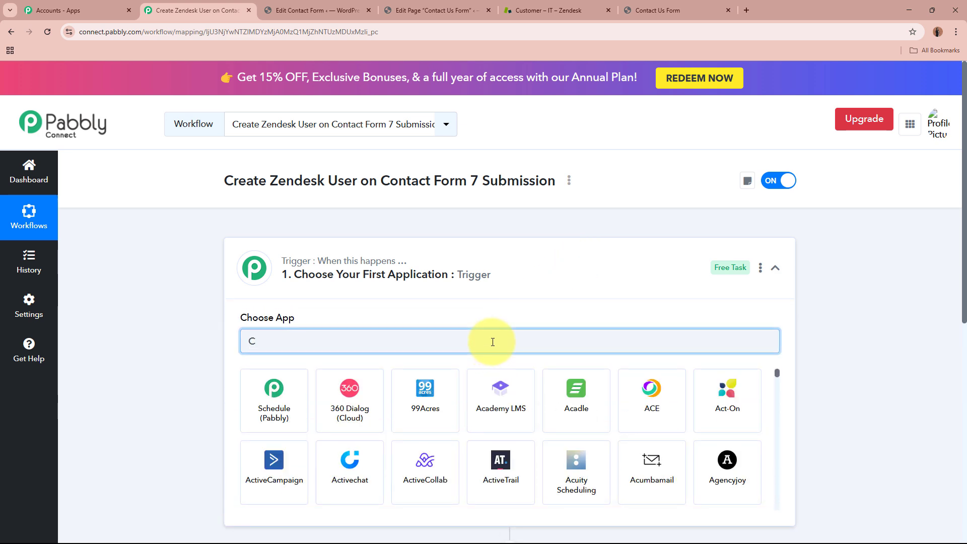
{"action": "type", "text": "ontact Form 7"}
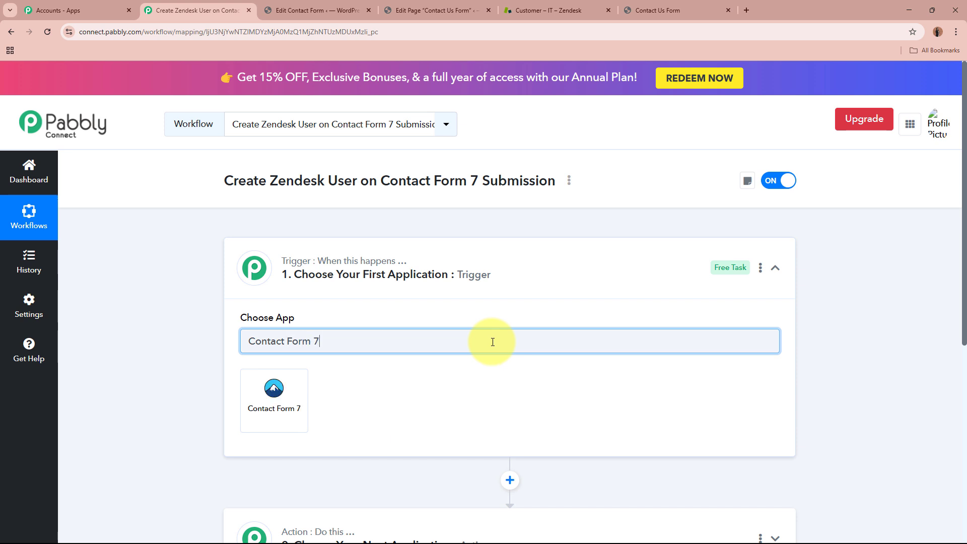
{"action": "left_click", "coordinate": [292, 388]}
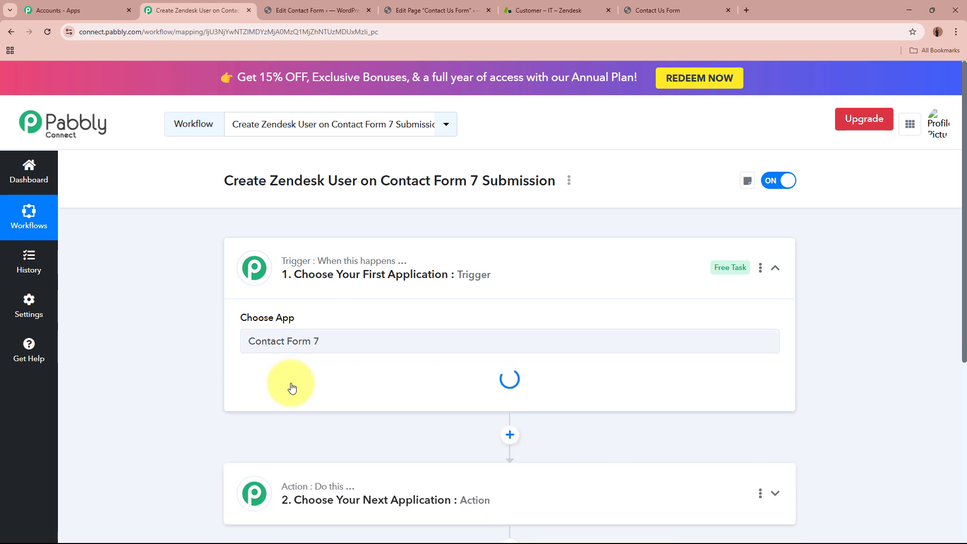
{"action": "left_click", "coordinate": [623, 7]}
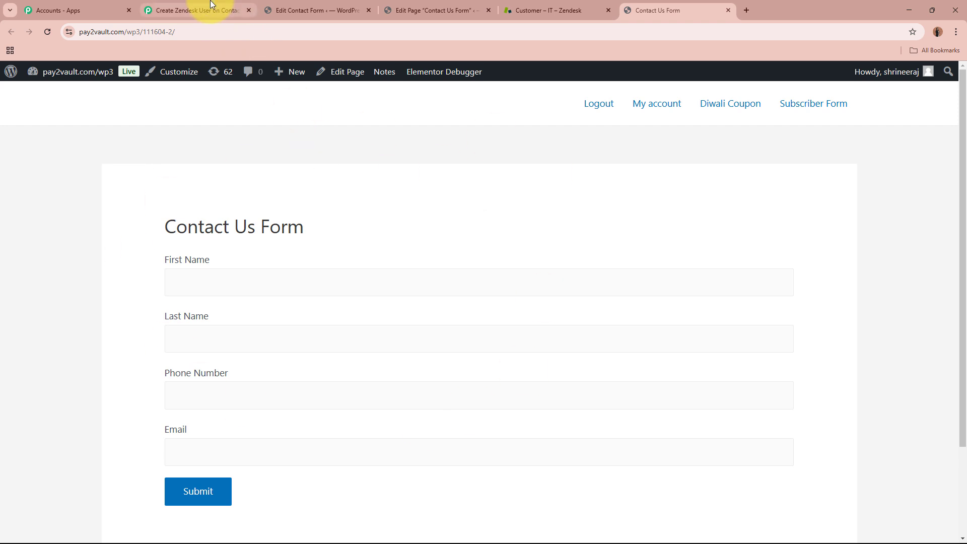
- Set the Contact Form 7 trigger event to New Form Submission
{"action": "left_click", "coordinate": [211, 6]}
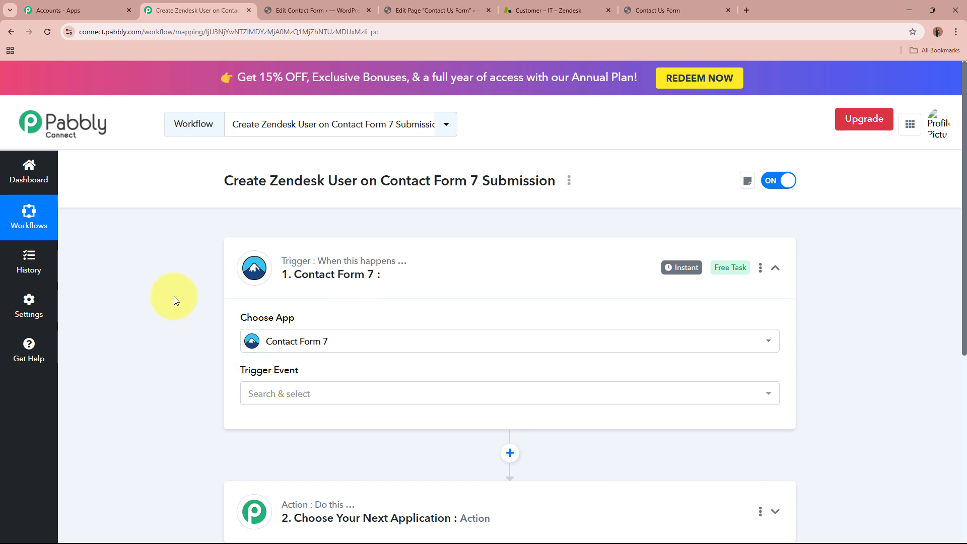
{"action": "scroll", "coordinate": [174, 296], "scroll_direction": "down", "scroll_amount": 1}
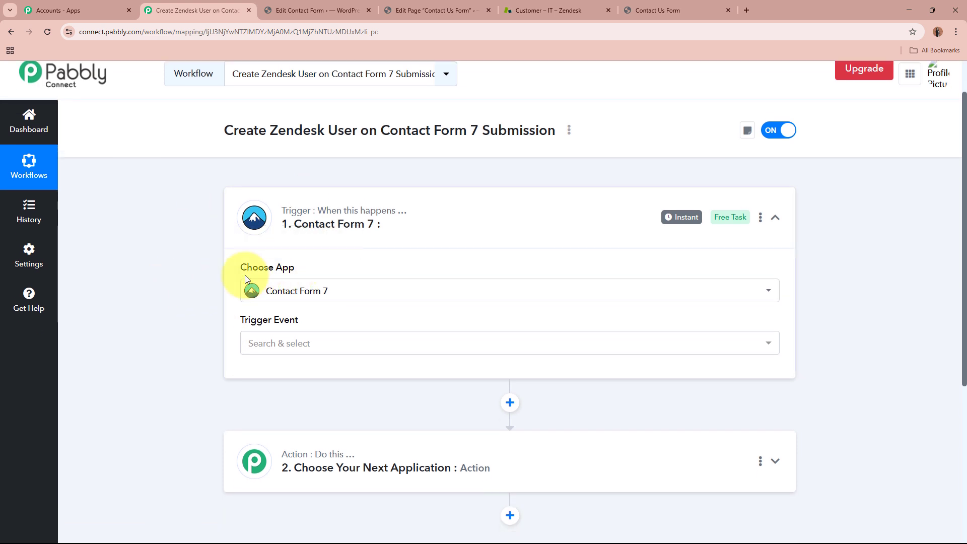
{"action": "left_click_drag", "start_coordinate": [244, 278], "coordinate": [367, 265]}
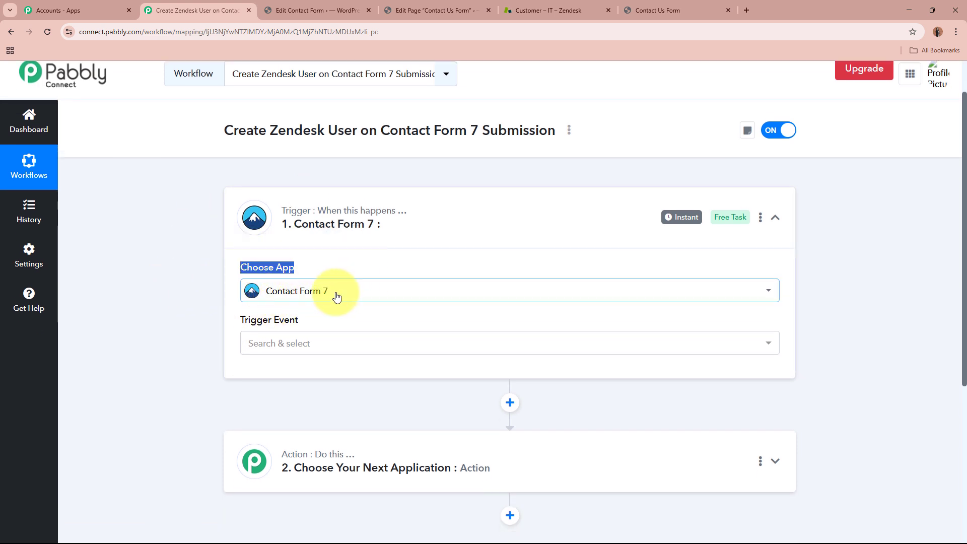
{"action": "left_click", "coordinate": [331, 343]}
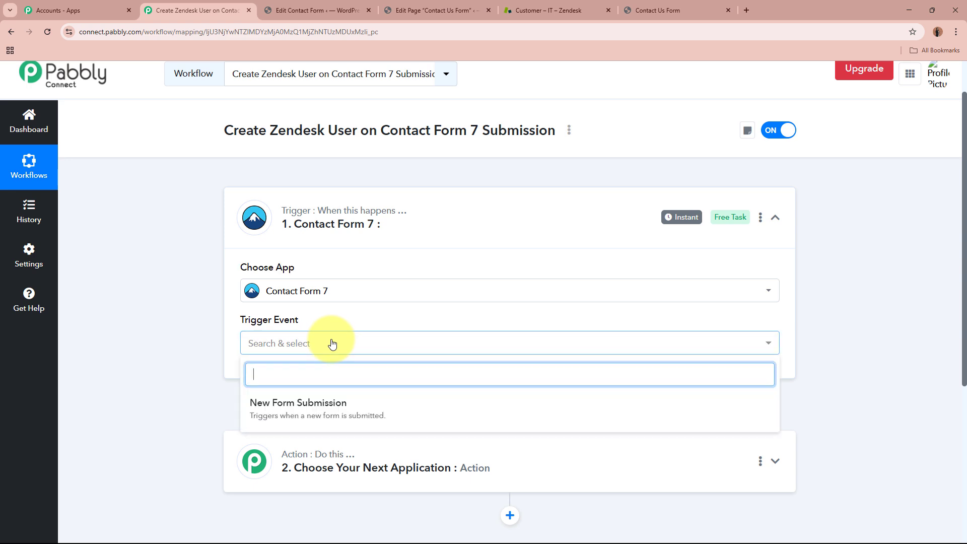
{"action": "left_click", "coordinate": [325, 403]}
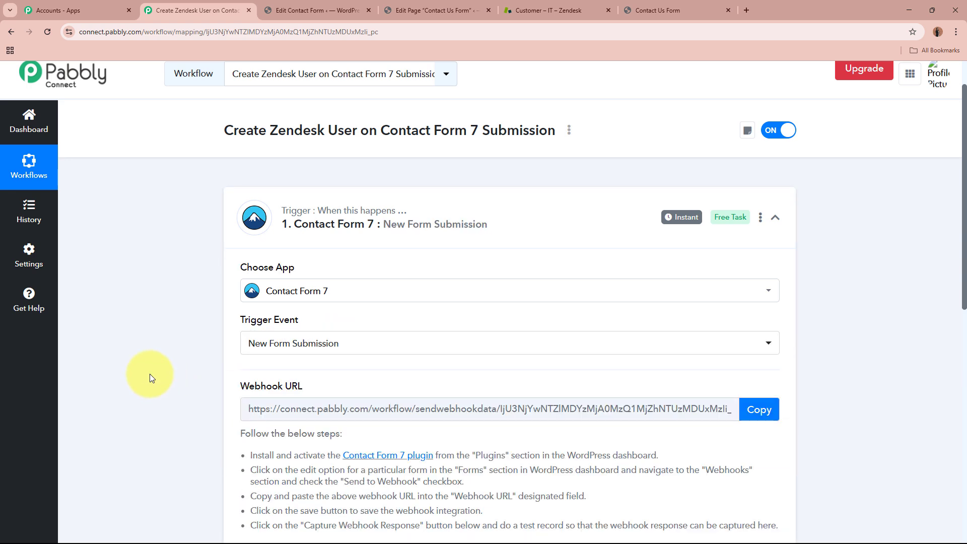
{"action": "triple_click", "coordinate": [257, 265]}
{"action": "triple_click", "coordinate": [250, 321]}
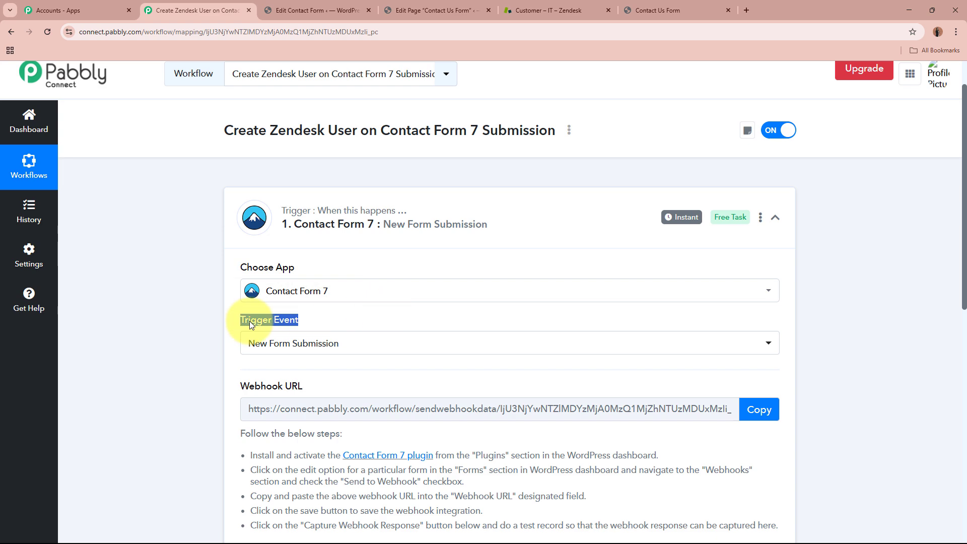
{"action": "left_click", "coordinate": [165, 330]}
- Copy the trigger's webhook URL and go to the WordPress contact form editor
{"action": "scroll", "coordinate": [165, 330], "scroll_direction": "down", "scroll_amount": 3}
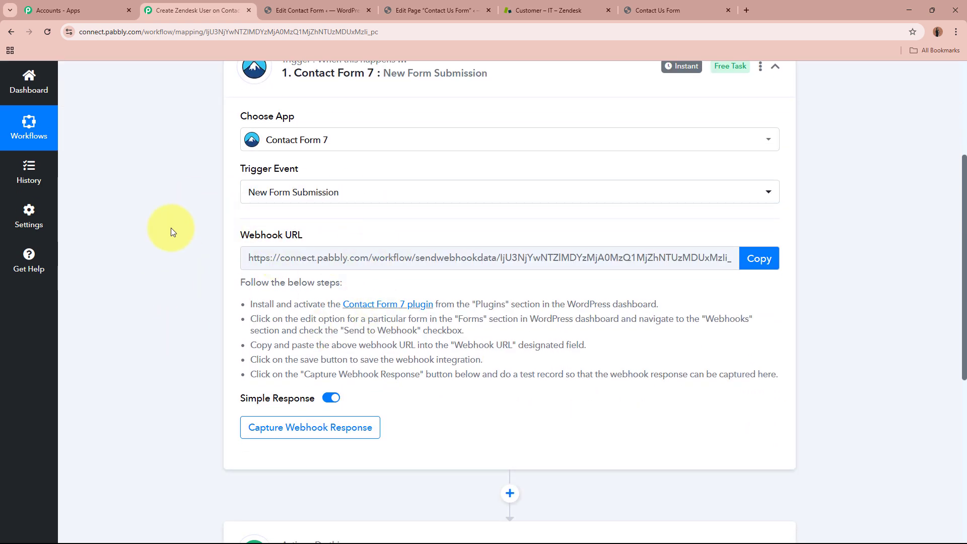
{"action": "triple_click", "coordinate": [279, 235]}
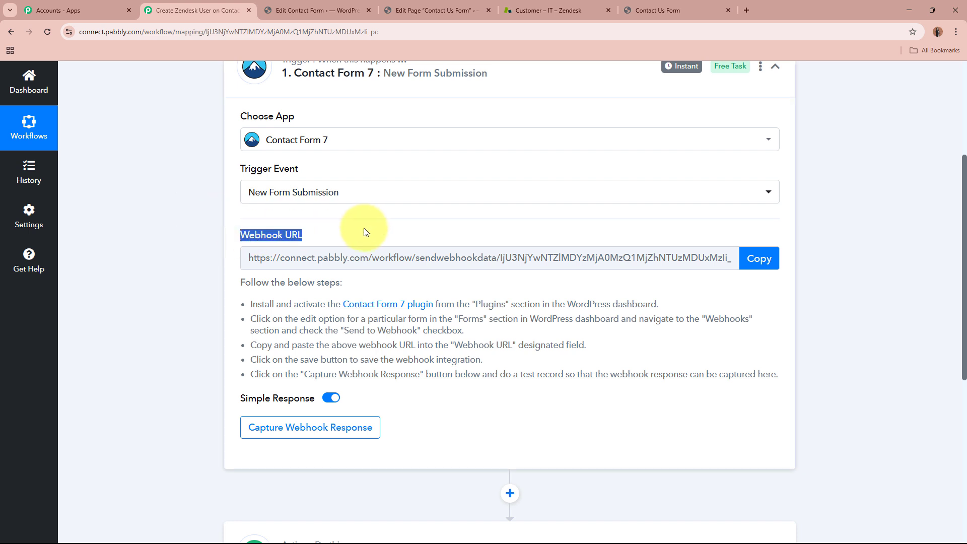
{"action": "left_click", "coordinate": [126, 257]}
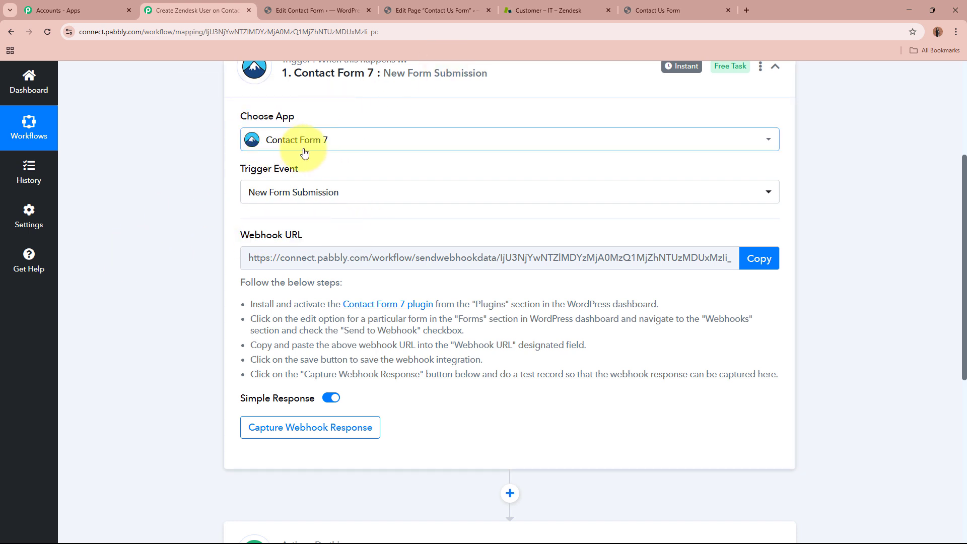
{"action": "left_click_drag", "start_coordinate": [332, 290], "coordinate": [746, 370]}
{"action": "left_click", "coordinate": [758, 258]}
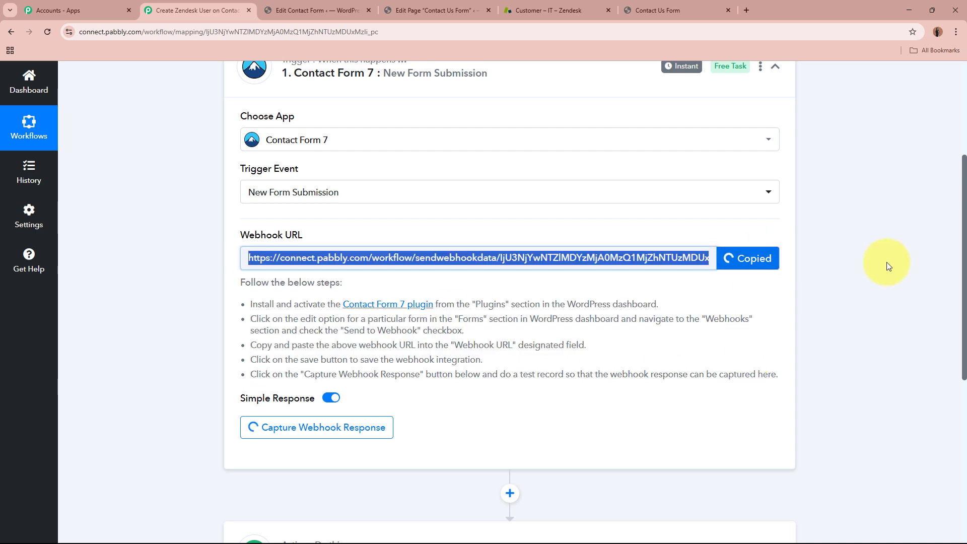
{"action": "scroll", "coordinate": [892, 261], "scroll_direction": "up", "scroll_amount": 4}
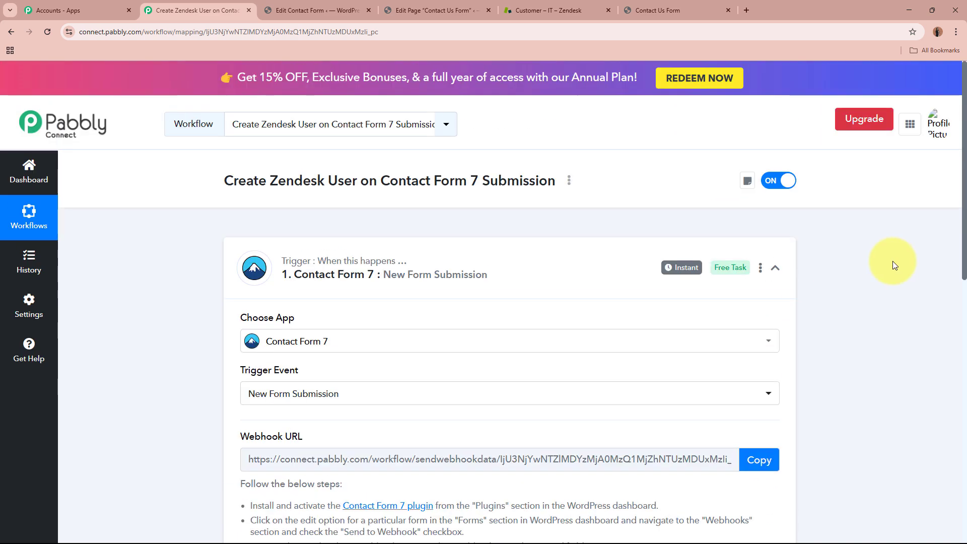
{"action": "left_click", "coordinate": [315, 5]}
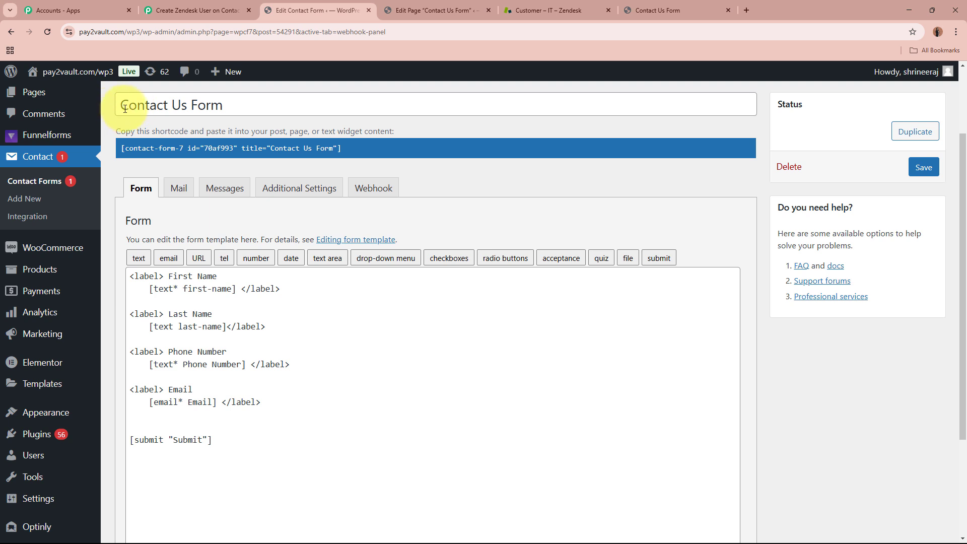
- Leave the Contact Us Form editor for Installed Plugins, listing 138 plugins
{"action": "left_click_drag", "start_coordinate": [122, 108], "coordinate": [237, 106]}
{"action": "left_click", "coordinate": [533, 222]}
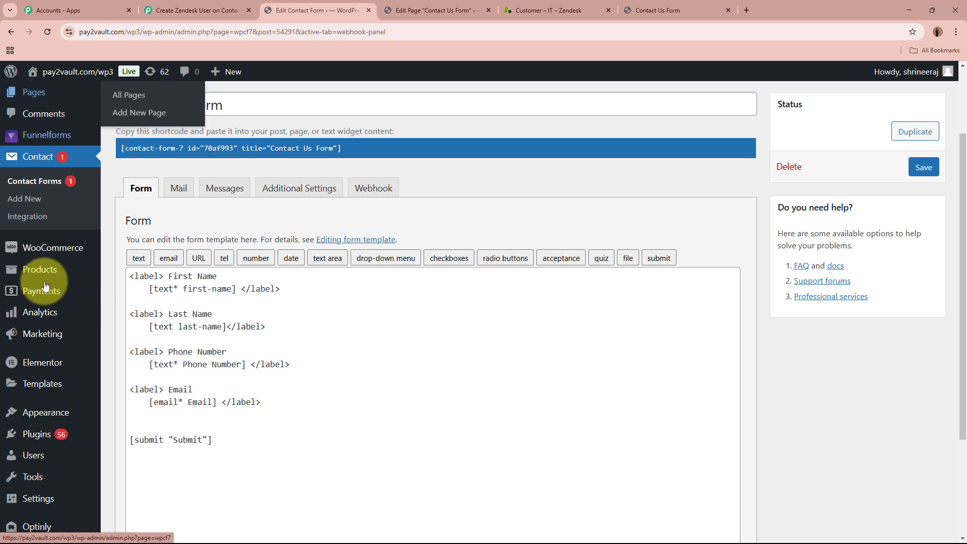
{"action": "scroll", "coordinate": [43, 449], "scroll_direction": "down", "scroll_amount": 3}
{"action": "mouse_move", "coordinate": [35, 411]}
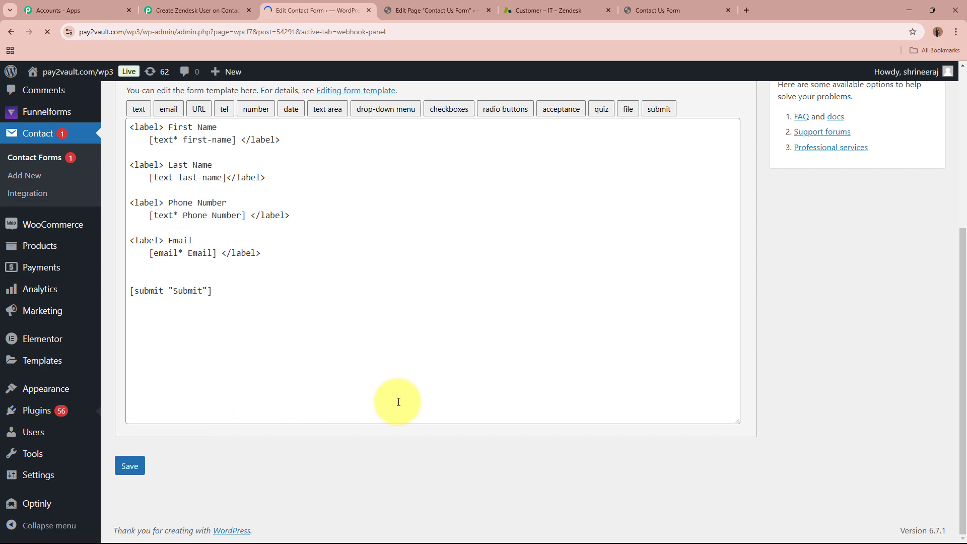
{"action": "scroll", "coordinate": [412, 395], "scroll_direction": "down", "scroll_amount": 2}
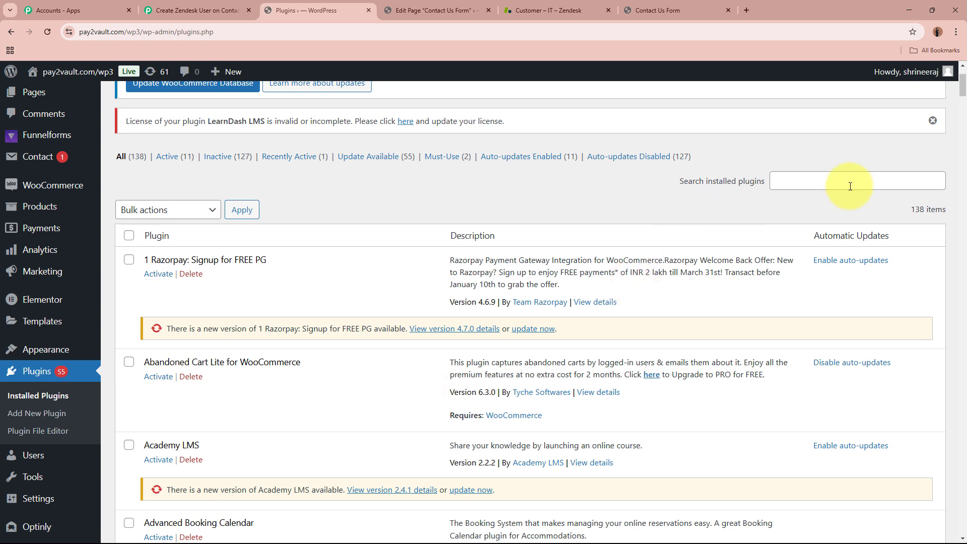
- Search the installed plugins for Contact Form 7
{"action": "left_click", "coordinate": [860, 181]}
{"action": "type", "text": "Co"}
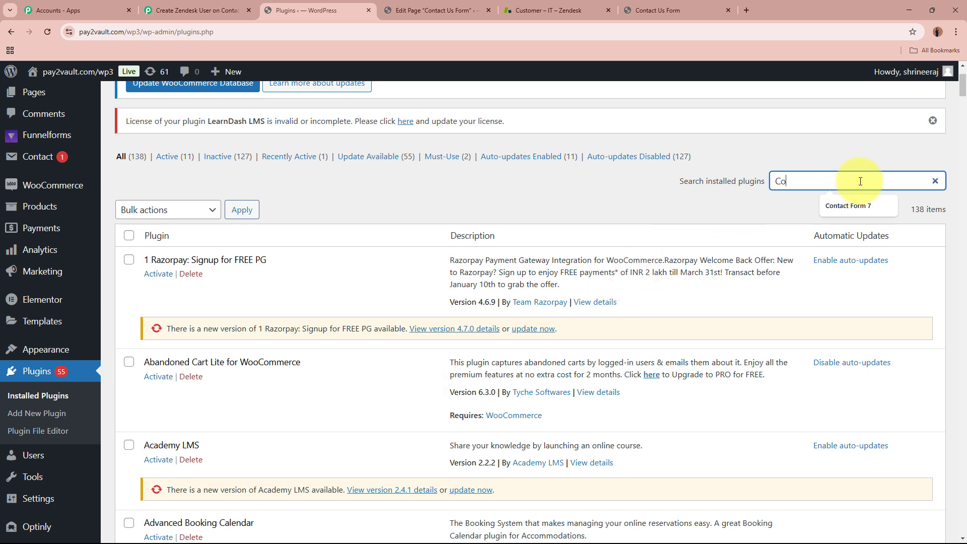
{"action": "key", "text": "Down"}
{"action": "key", "text": "Return"}
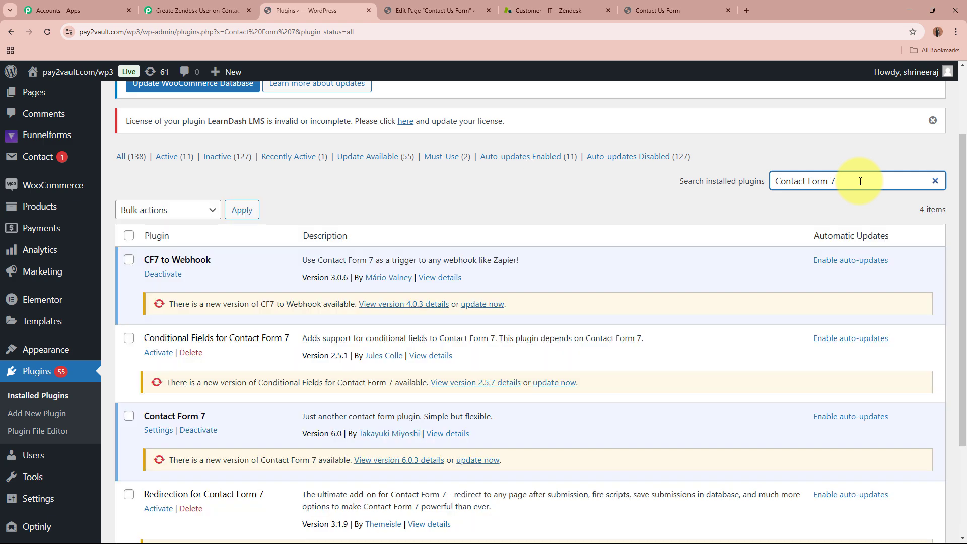
{"action": "scroll", "coordinate": [535, 282], "scroll_direction": "down", "scroll_amount": 3}
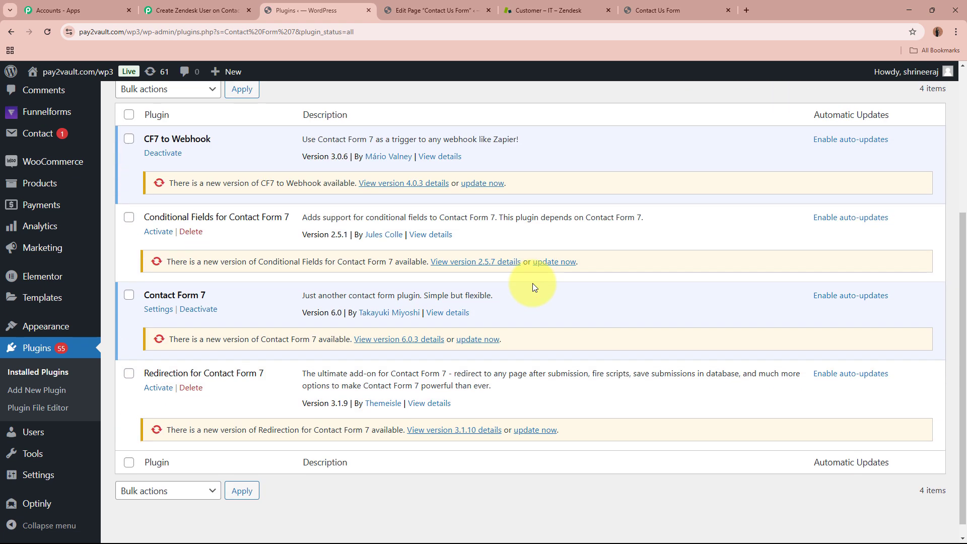
{"action": "left_click_drag", "start_coordinate": [146, 277], "coordinate": [225, 281]}
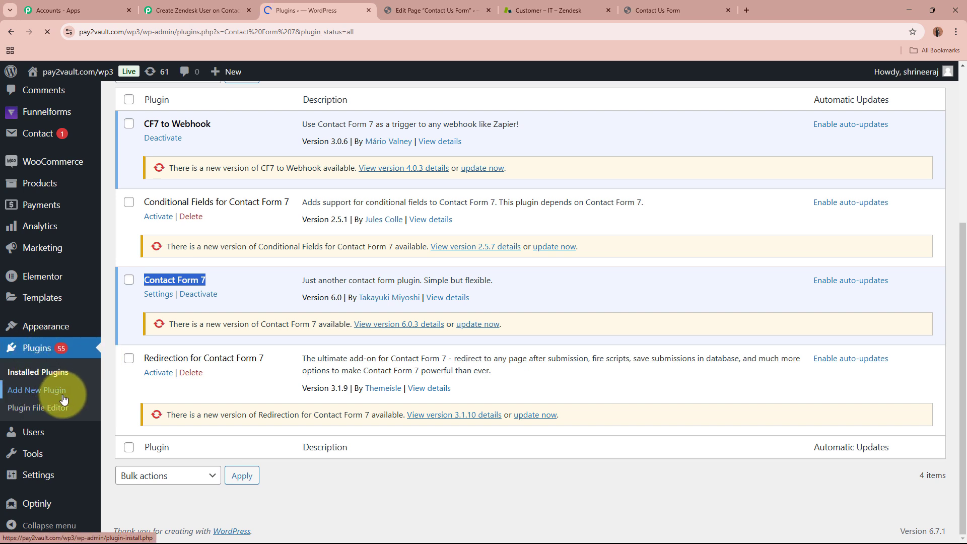
- Go to Contact > Contact Forms to list the 14 forms
{"action": "left_click", "coordinate": [23, 393]}
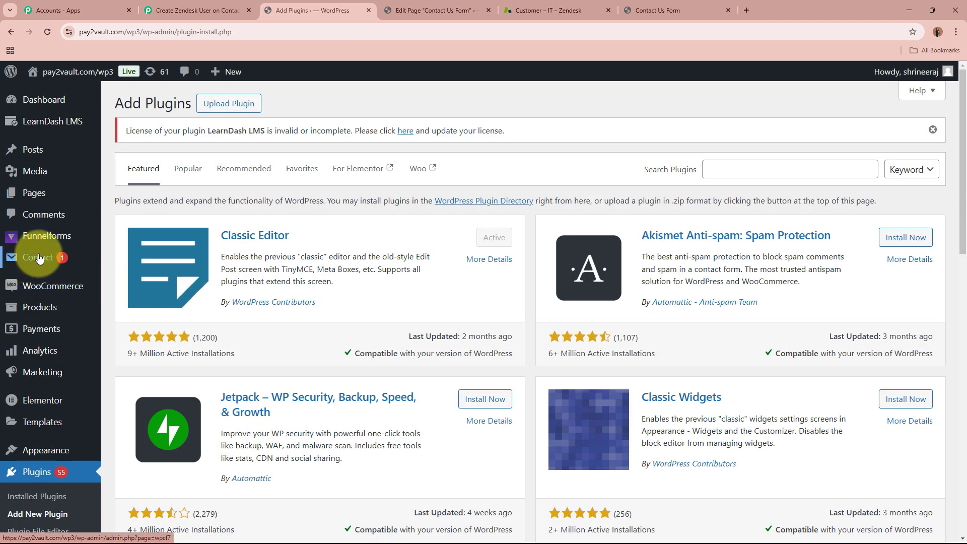
{"action": "left_click", "coordinate": [138, 260]}
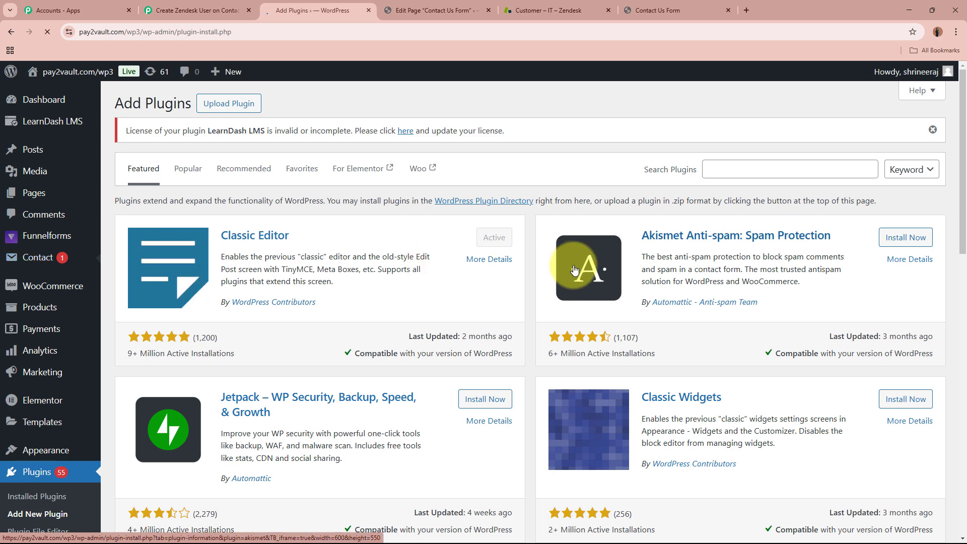
{"action": "scroll", "coordinate": [573, 267], "scroll_direction": "down", "scroll_amount": 4}
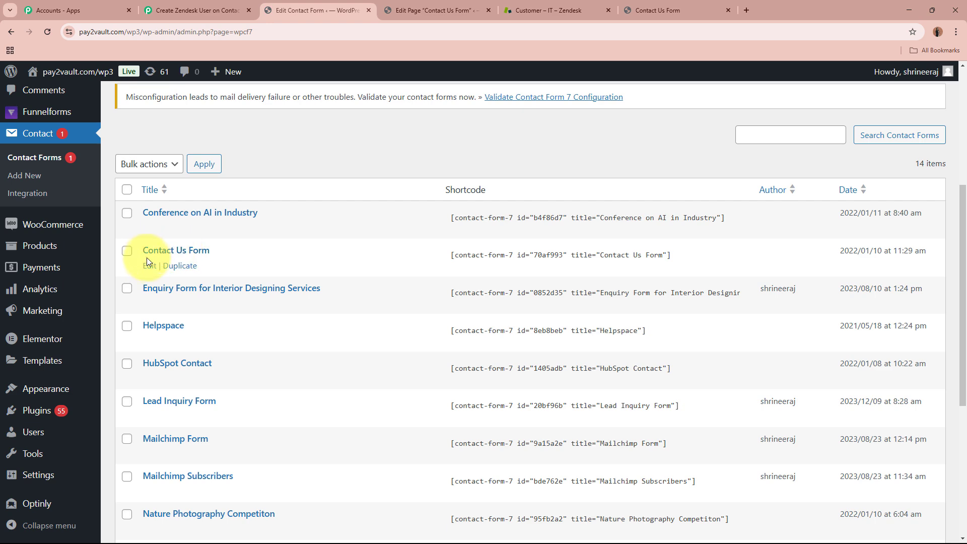
- Paste the Pabbly webhook URL into the Contact Us Form's Webhook tab and save the form
{"action": "left_click", "coordinate": [174, 252]}
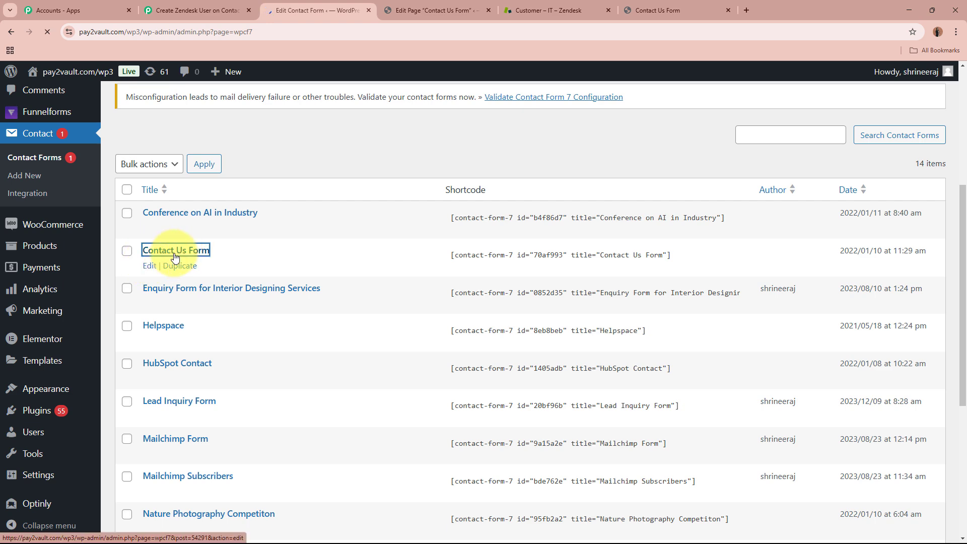
{"action": "scroll", "coordinate": [614, 335], "scroll_direction": "down", "scroll_amount": 5}
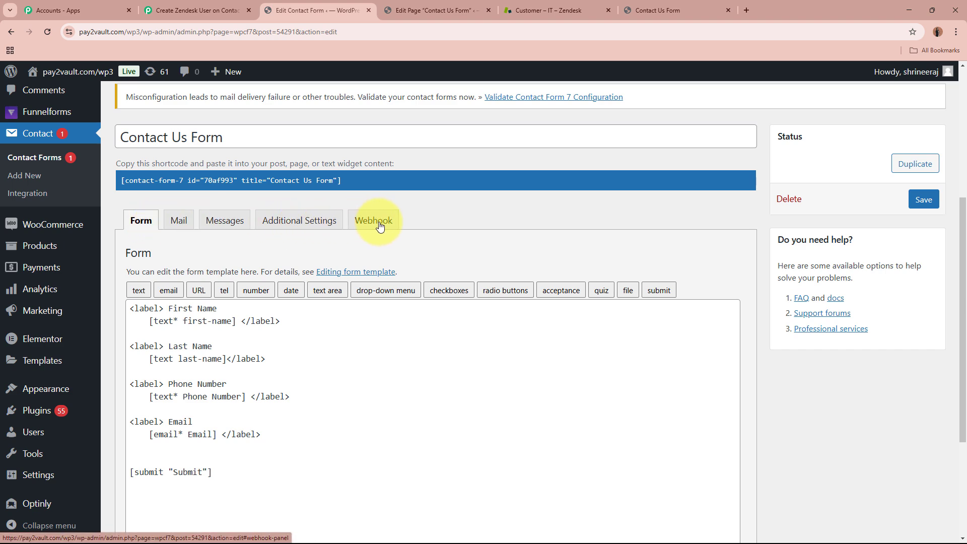
{"action": "left_click", "coordinate": [380, 227]}
{"action": "scroll", "coordinate": [373, 354], "scroll_direction": "down", "scroll_amount": 2}
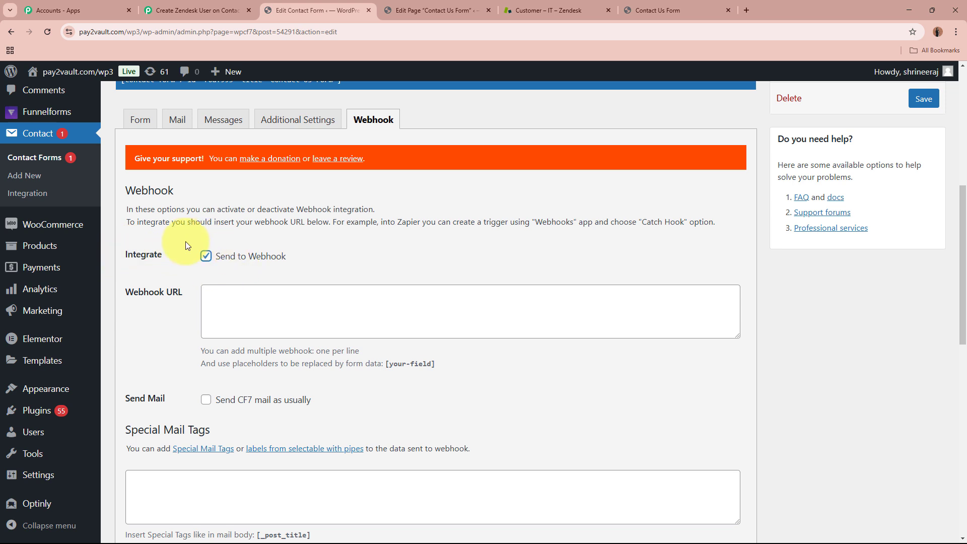
{"action": "left_click", "coordinate": [258, 295]}
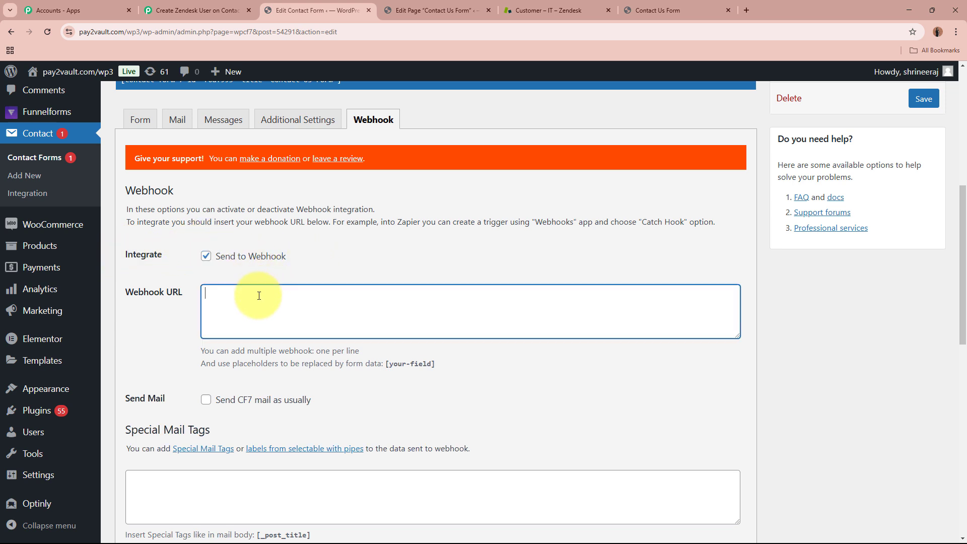
{"action": "left_click", "coordinate": [474, 247]}
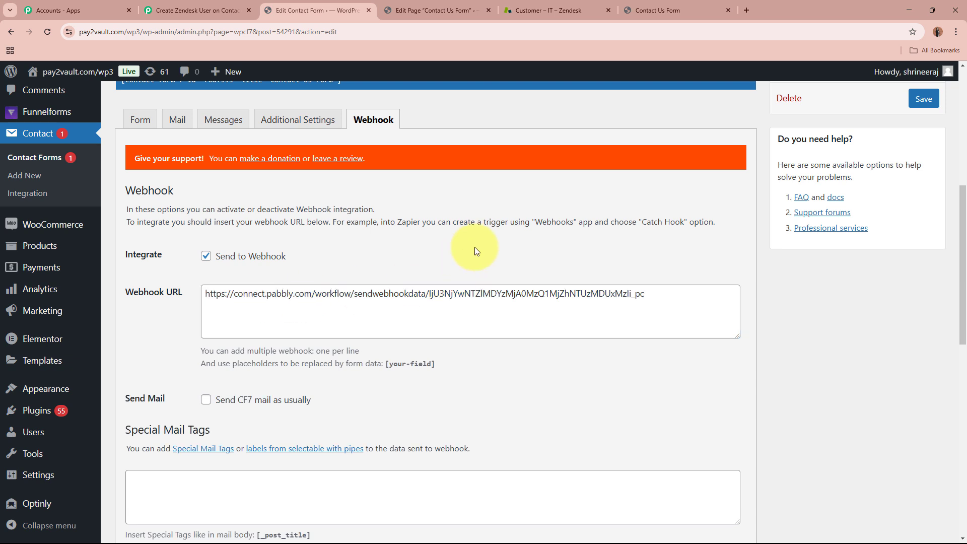
{"action": "left_click", "coordinate": [923, 99]}
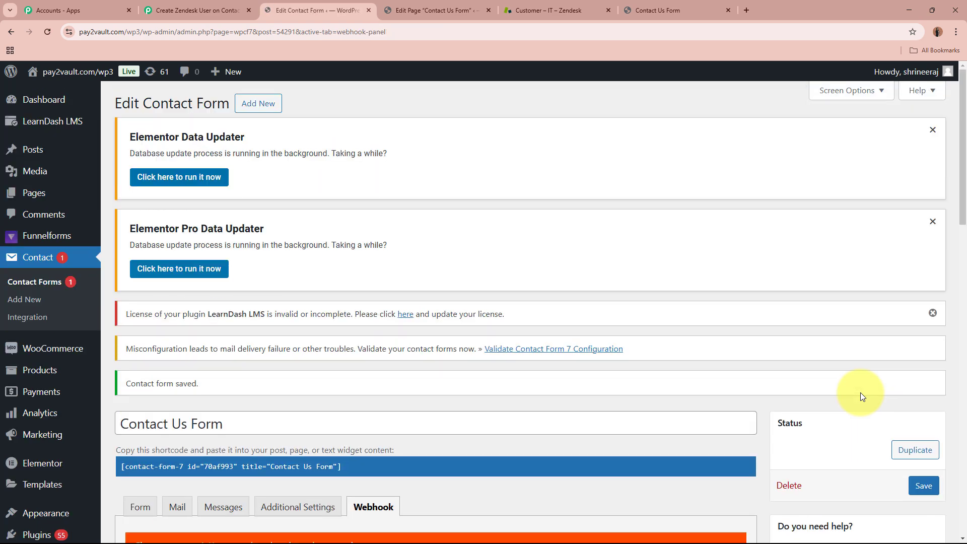
{"action": "scroll", "coordinate": [860, 391], "scroll_direction": "down", "scroll_amount": 4}
{"action": "left_click_drag", "start_coordinate": [128, 178], "coordinate": [309, 184]}
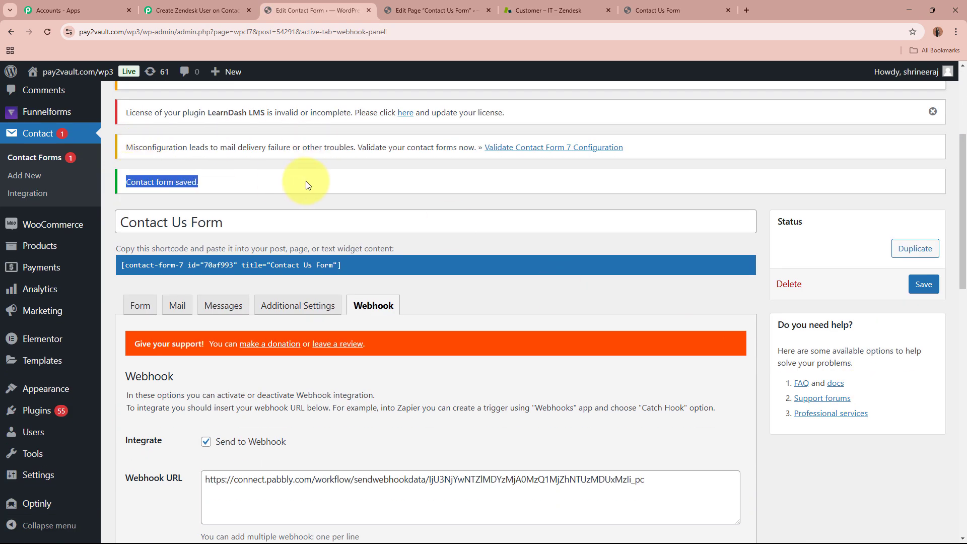
{"action": "left_click", "coordinate": [141, 305]}
- Confirm Pabbly shows 'Waiting For Webhook Response', then open the live Contact Us Form
{"action": "left_click", "coordinate": [196, 10]}
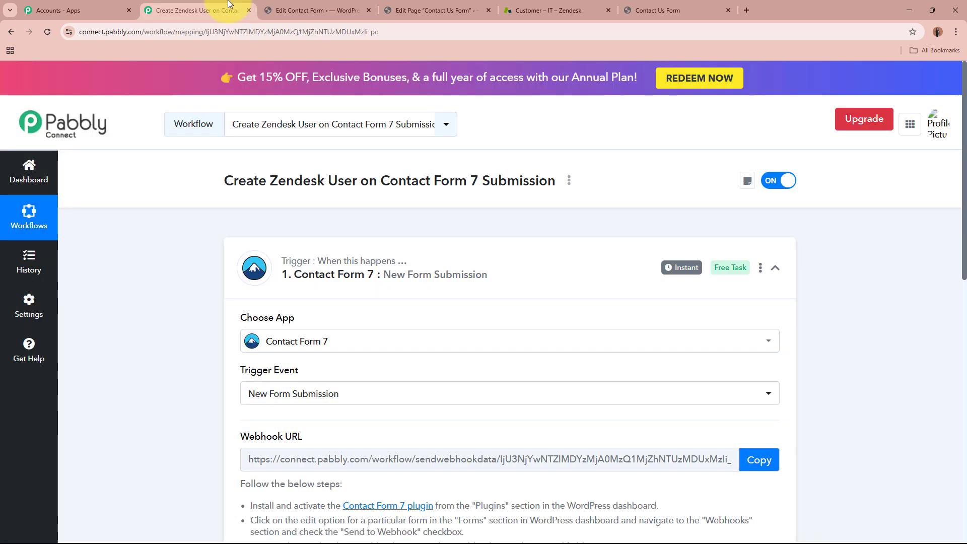
{"action": "scroll", "coordinate": [137, 269], "scroll_direction": "down", "scroll_amount": 5}
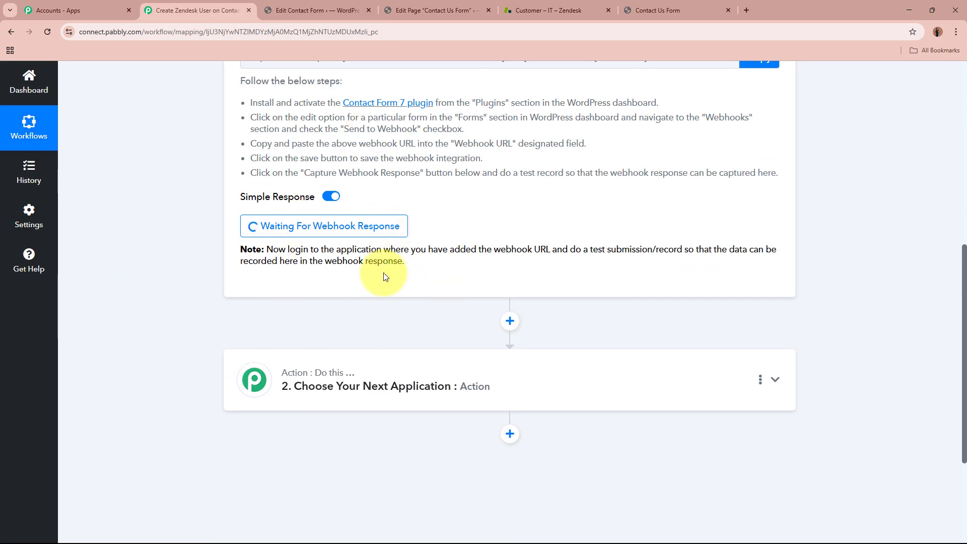
{"action": "scroll", "coordinate": [235, 165], "scroll_direction": "up", "scroll_amount": 4}
{"action": "scroll", "coordinate": [234, 165], "scroll_direction": "up", "scroll_amount": 4}
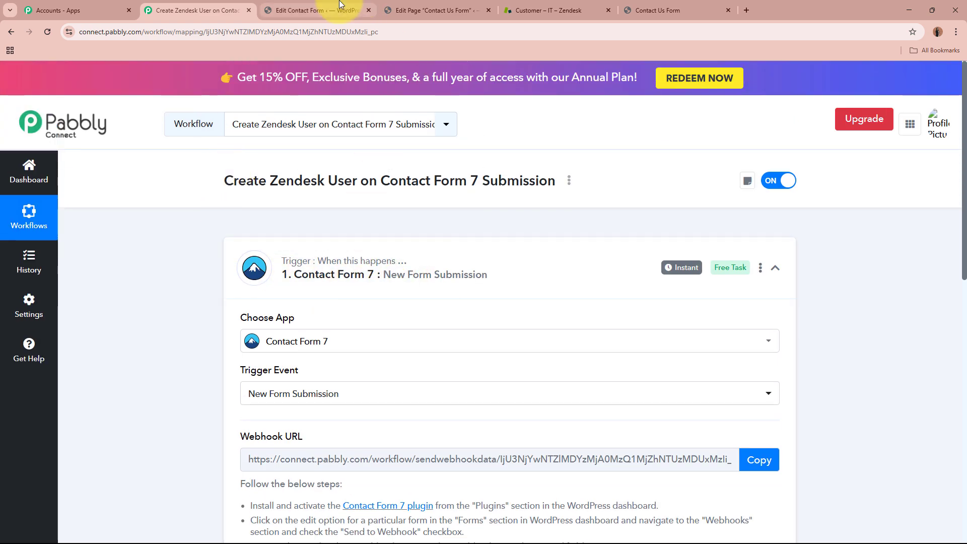
{"action": "left_click", "coordinate": [317, 10]}
{"action": "scroll", "coordinate": [461, 361], "scroll_direction": "down", "scroll_amount": 2}
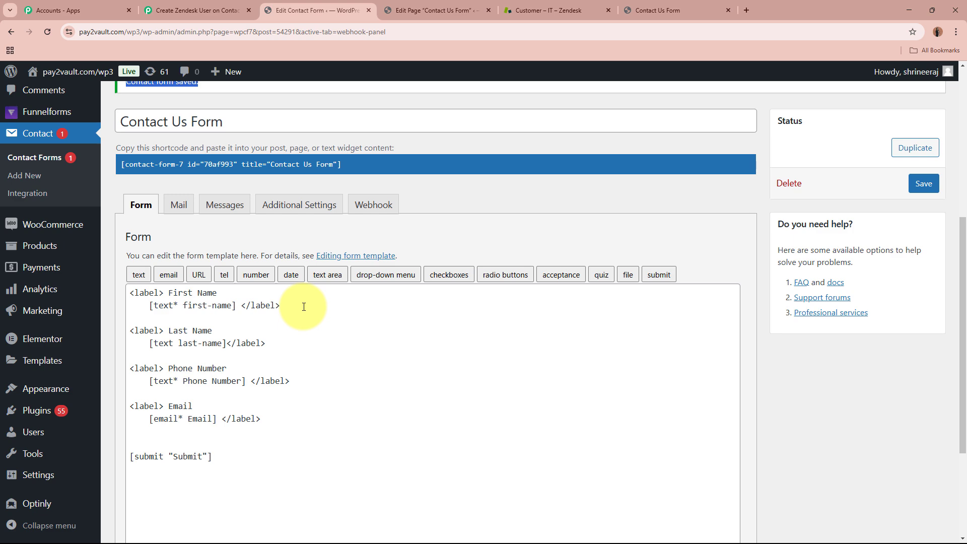
{"action": "left_click", "coordinate": [196, 10]}
{"action": "scroll", "coordinate": [157, 257], "scroll_direction": "down", "scroll_amount": 6}
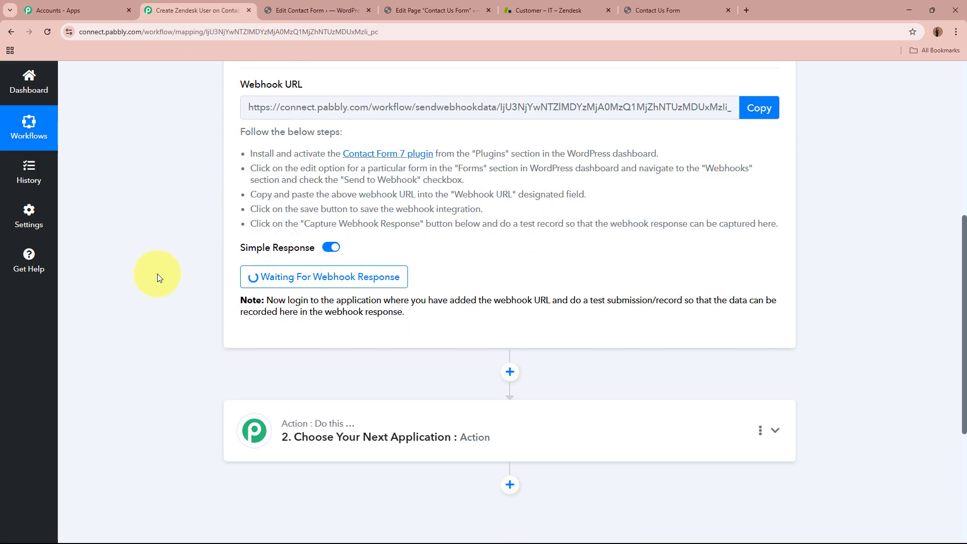
{"action": "scroll", "coordinate": [409, 212], "scroll_direction": "up", "scroll_amount": 7}
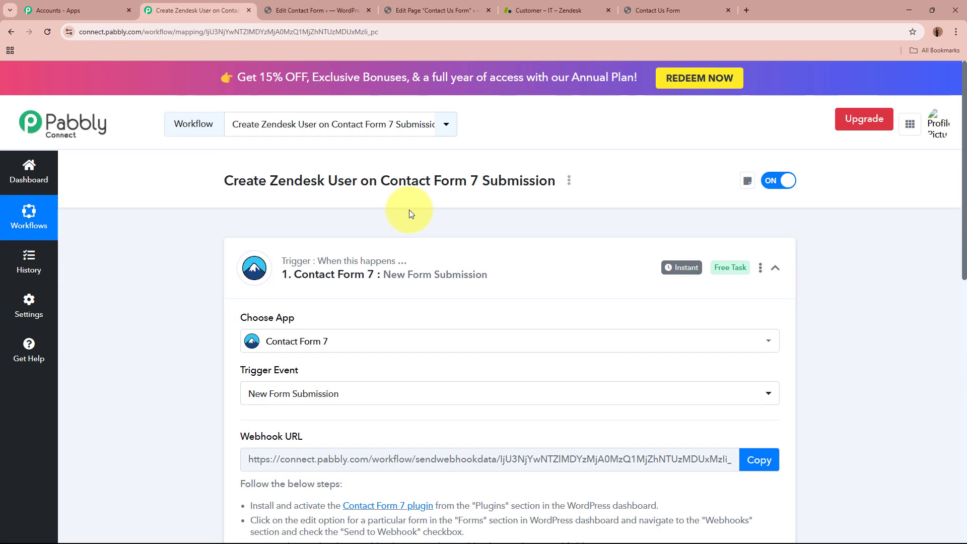
{"action": "left_click", "coordinate": [715, 5]}
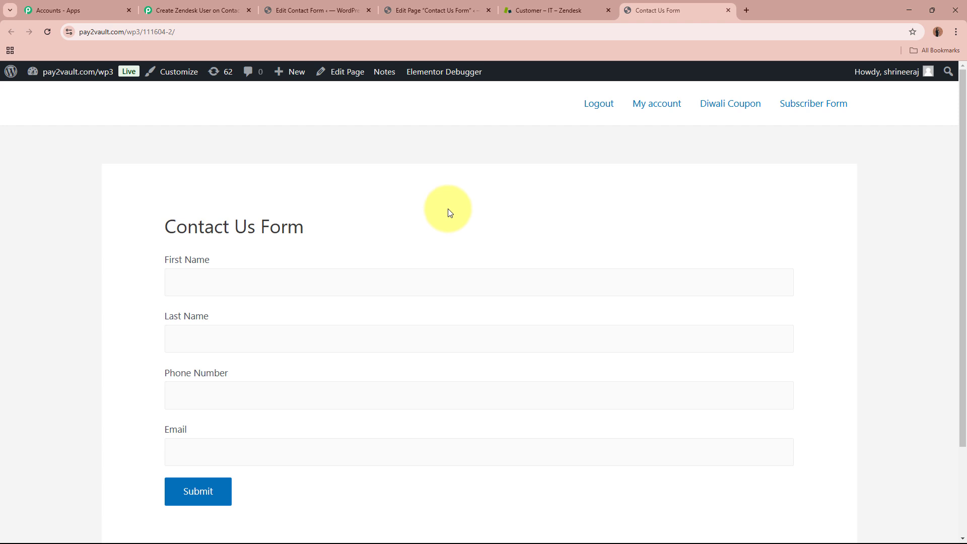
- Enter the test customer's first and last name in the Contact Us Form
{"action": "scroll", "coordinate": [447, 209], "scroll_direction": "down", "scroll_amount": 1}
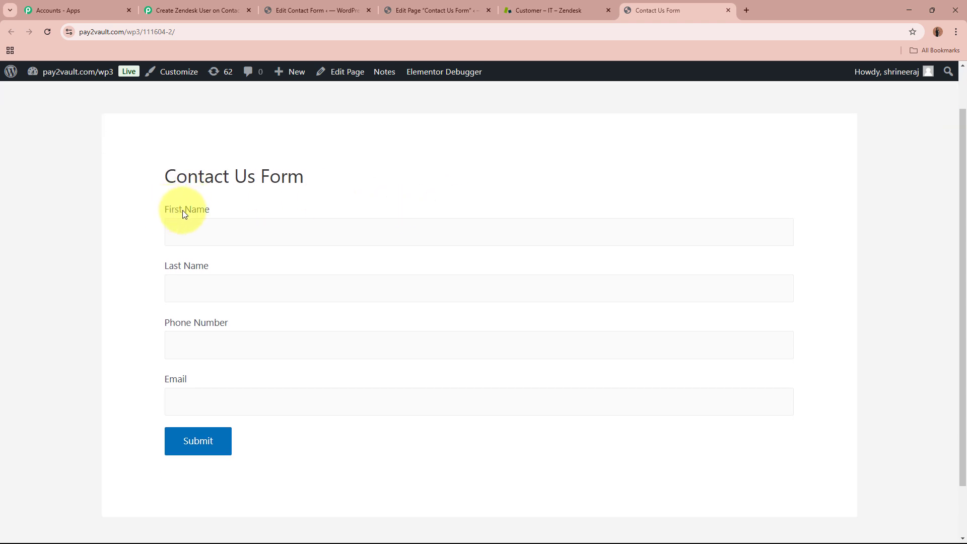
{"action": "left_click_drag", "start_coordinate": [165, 209], "coordinate": [293, 226]}
{"action": "left_click_drag", "start_coordinate": [163, 265], "coordinate": [224, 301]}
{"action": "left_click_drag", "start_coordinate": [164, 322], "coordinate": [232, 333]}
{"action": "left_click_drag", "start_coordinate": [177, 379], "coordinate": [197, 383]}
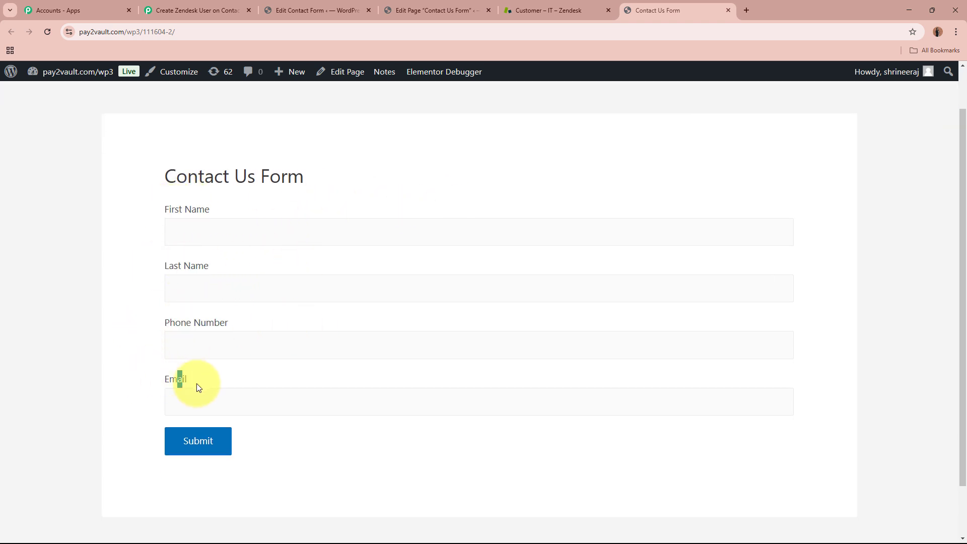
{"action": "left_click", "coordinate": [238, 232]}
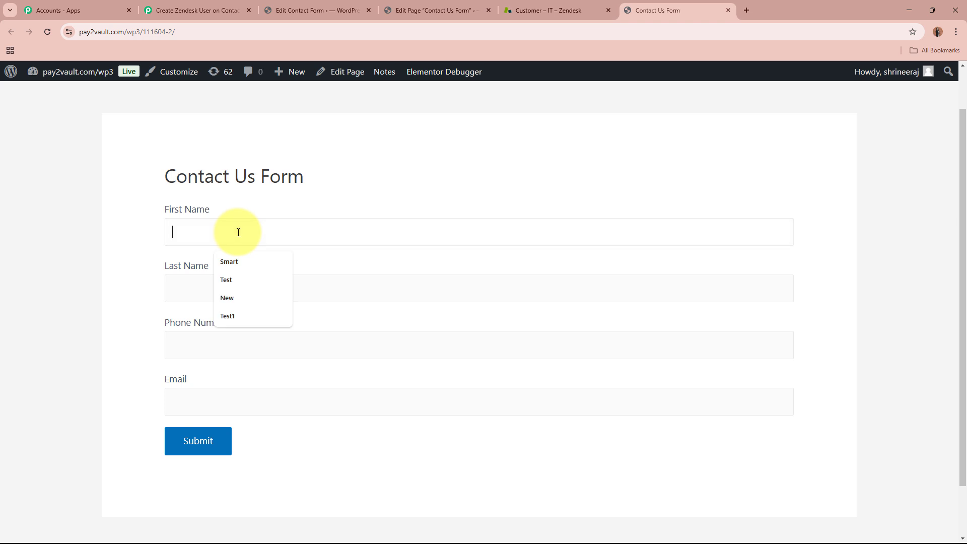
{"action": "type", "text": "Test"}
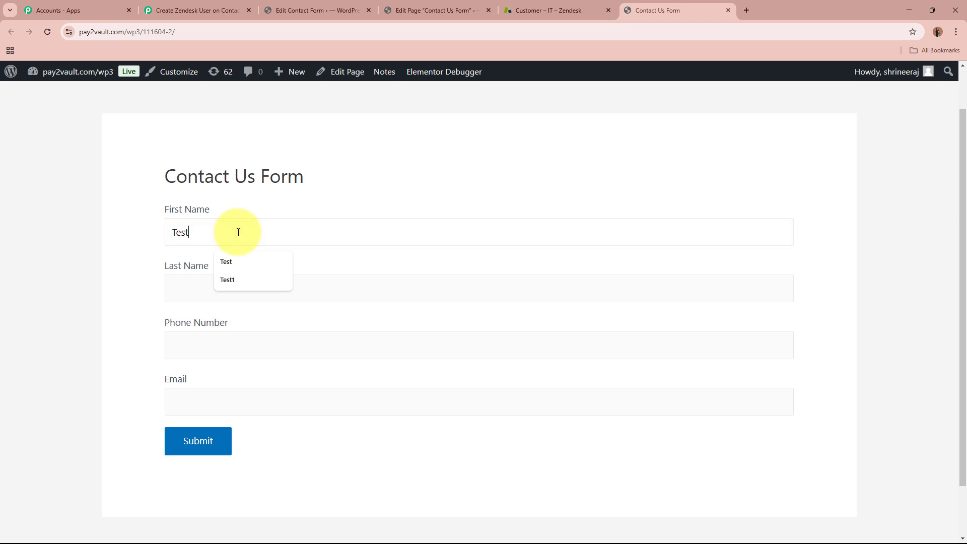
{"action": "left_click", "coordinate": [194, 280]}
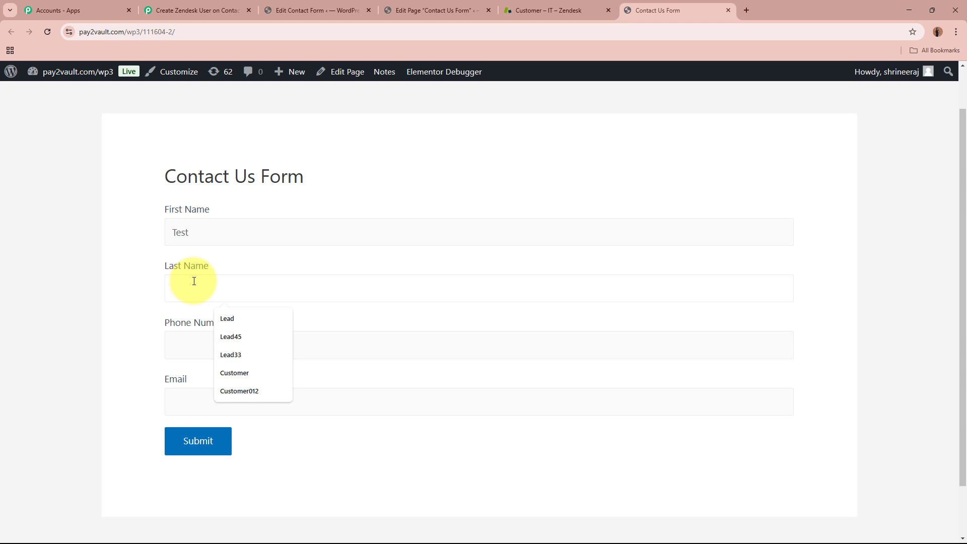
{"action": "type", "text": "Customer01"}
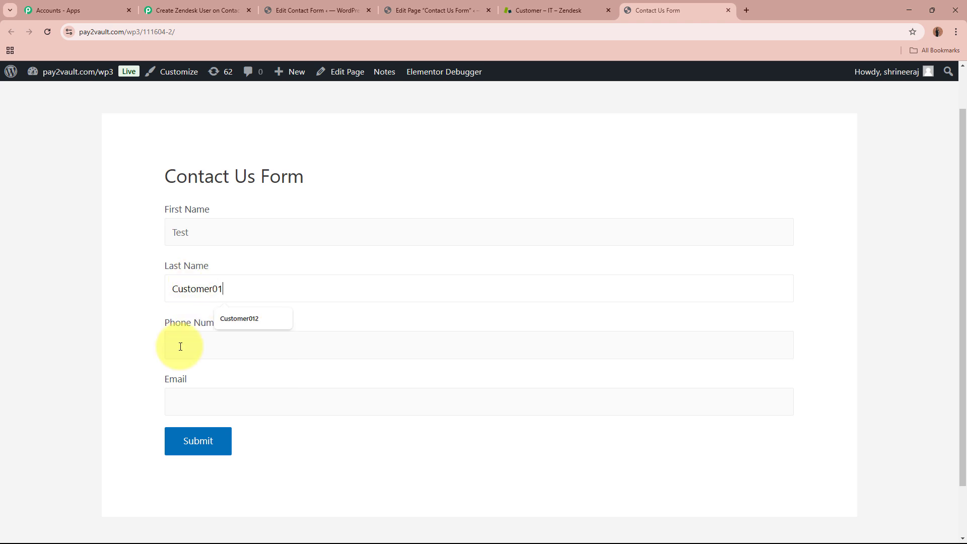
- Fill in the test phone number, paste the test email address, and submit the form
{"action": "left_click", "coordinate": [180, 346]}
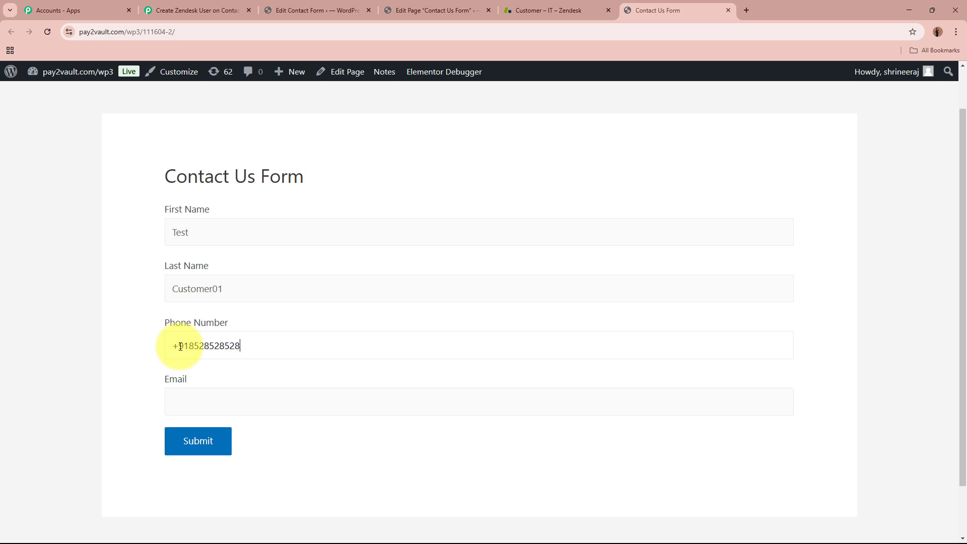
{"action": "left_click", "coordinate": [236, 401]}
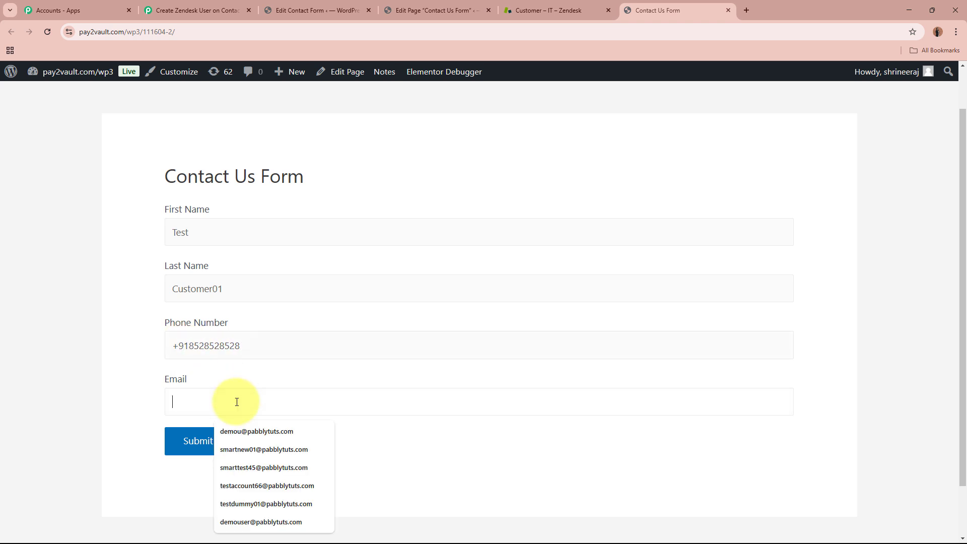
{"action": "key", "text": "ctrl+v"}
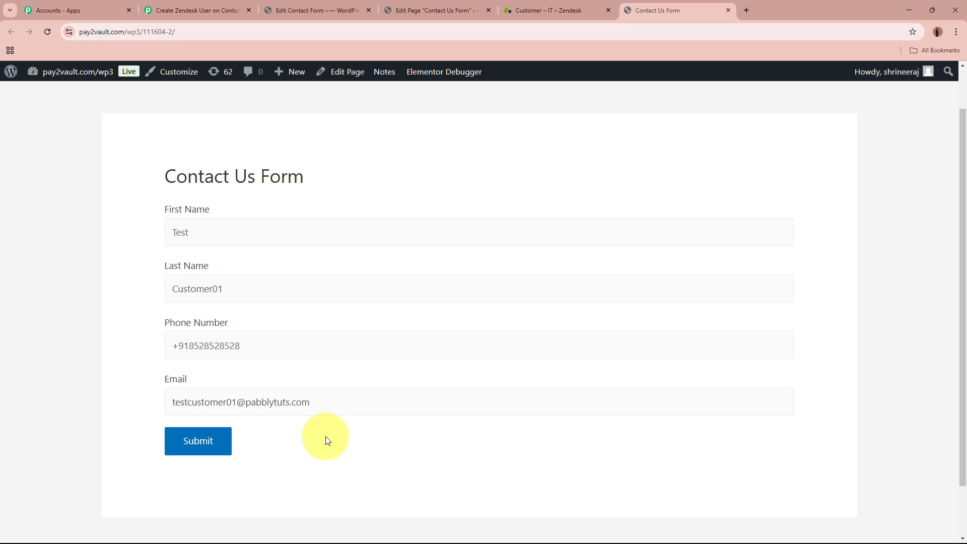
{"action": "left_click", "coordinate": [200, 442]}
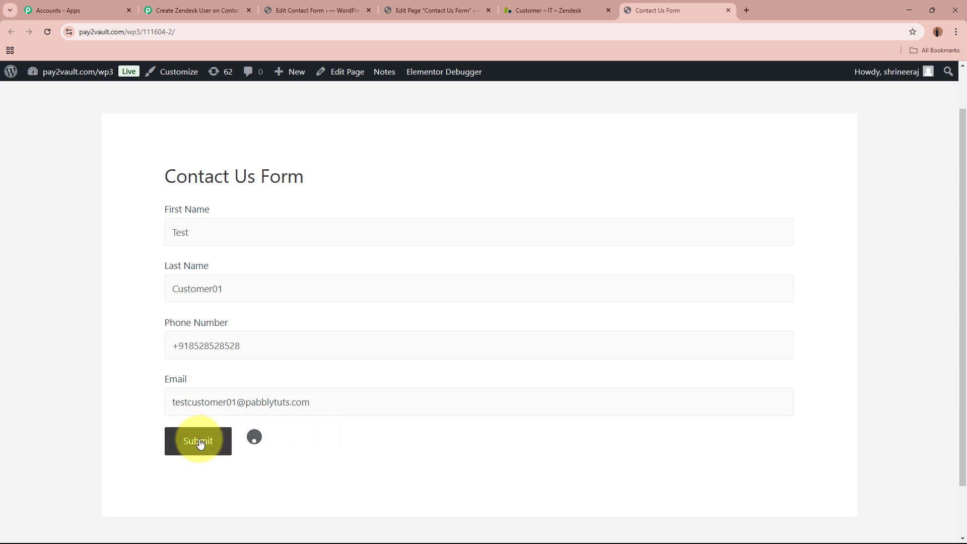
- Confirm the message-sent notice and return to the Pabbly workflow
{"action": "scroll", "coordinate": [196, 375], "scroll_direction": "down", "scroll_amount": 2}
{"action": "left_click_drag", "start_coordinate": [176, 392], "coordinate": [405, 386]}
{"action": "left_click", "coordinate": [406, 410]}
{"action": "scroll", "coordinate": [393, 375], "scroll_direction": "up", "scroll_amount": 1}
{"action": "scroll", "coordinate": [394, 375], "scroll_direction": "up", "scroll_amount": 3}
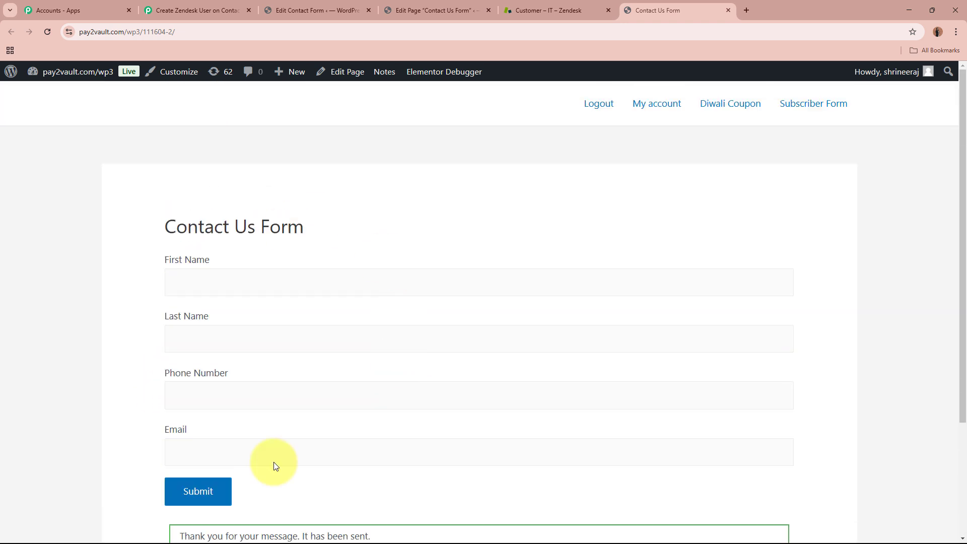
{"action": "left_click", "coordinate": [196, 10]}
- Verify the captured First-name, Last-name, Phone and Email values, then collapse the trigger step
{"action": "scroll", "coordinate": [171, 289], "scroll_direction": "down", "scroll_amount": 10}
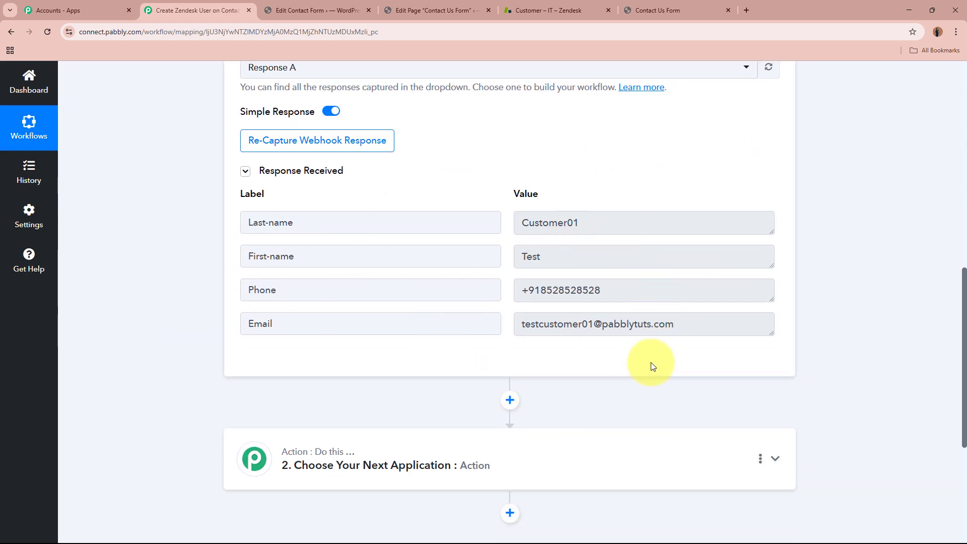
{"action": "left_click_drag", "start_coordinate": [334, 256], "coordinate": [68, 258]}
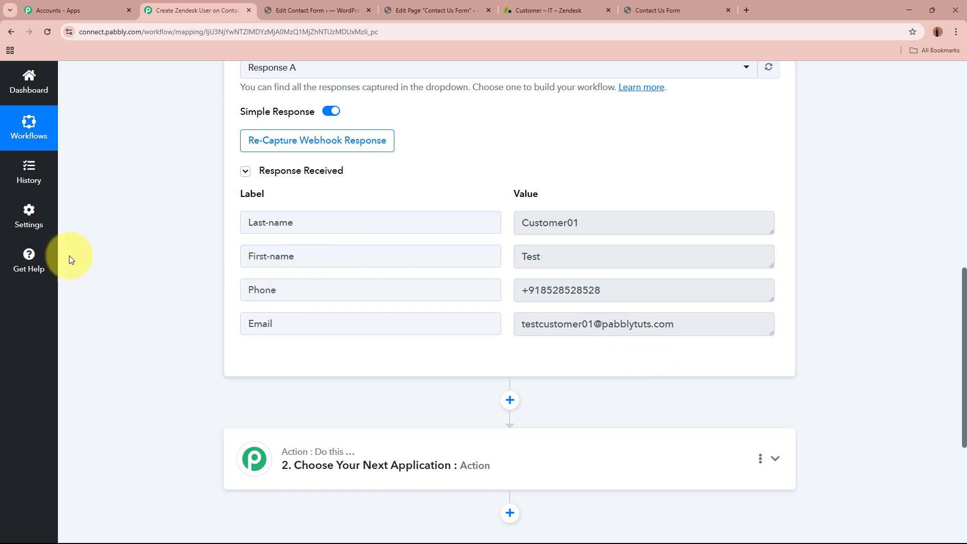
{"action": "left_click_drag", "start_coordinate": [561, 256], "coordinate": [433, 256]}
{"action": "left_click_drag", "start_coordinate": [385, 226], "coordinate": [226, 224]}
{"action": "left_click_drag", "start_coordinate": [664, 222], "coordinate": [422, 222]}
{"action": "left_click_drag", "start_coordinate": [305, 285], "coordinate": [252, 287]}
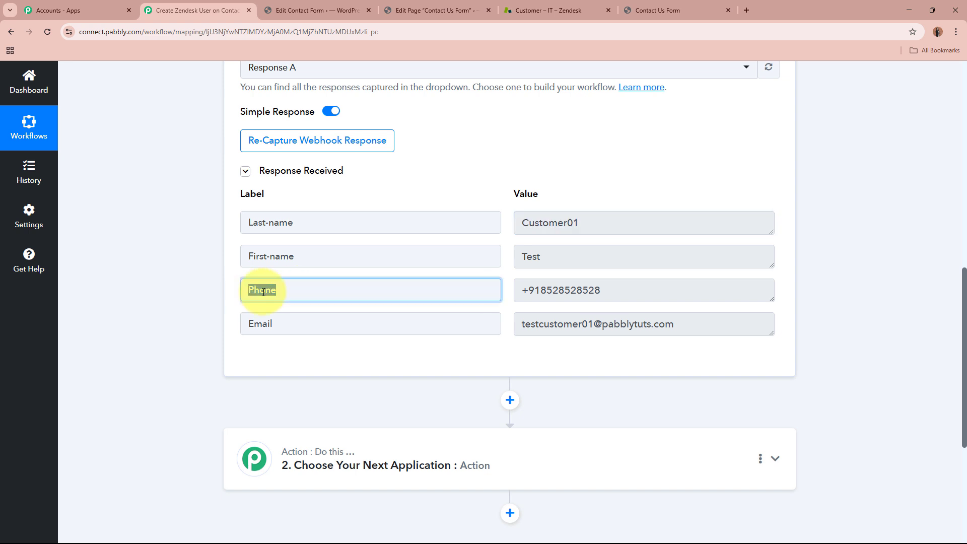
{"action": "left_click_drag", "start_coordinate": [655, 290], "coordinate": [249, 324]}
{"action": "left_click_drag", "start_coordinate": [680, 324], "coordinate": [460, 338]}
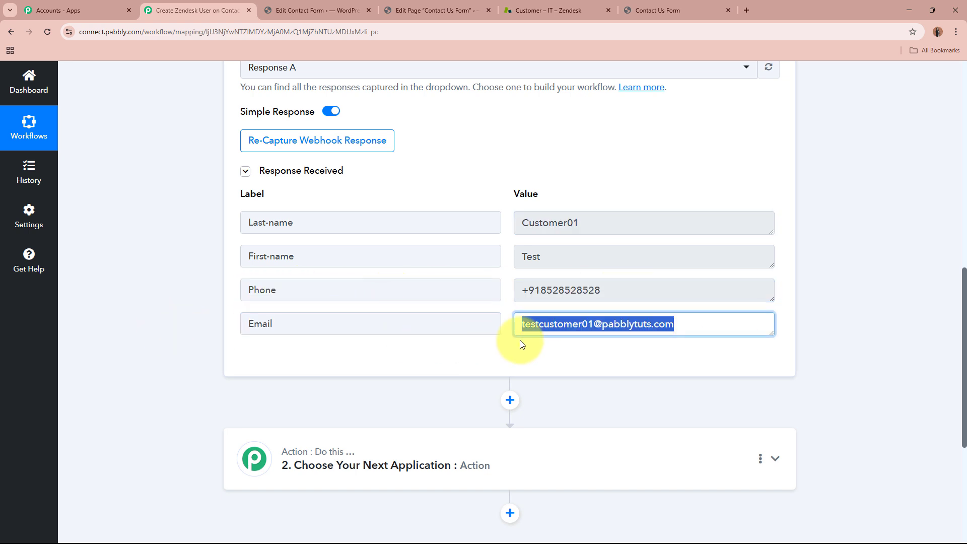
{"action": "left_click", "coordinate": [651, 351]}
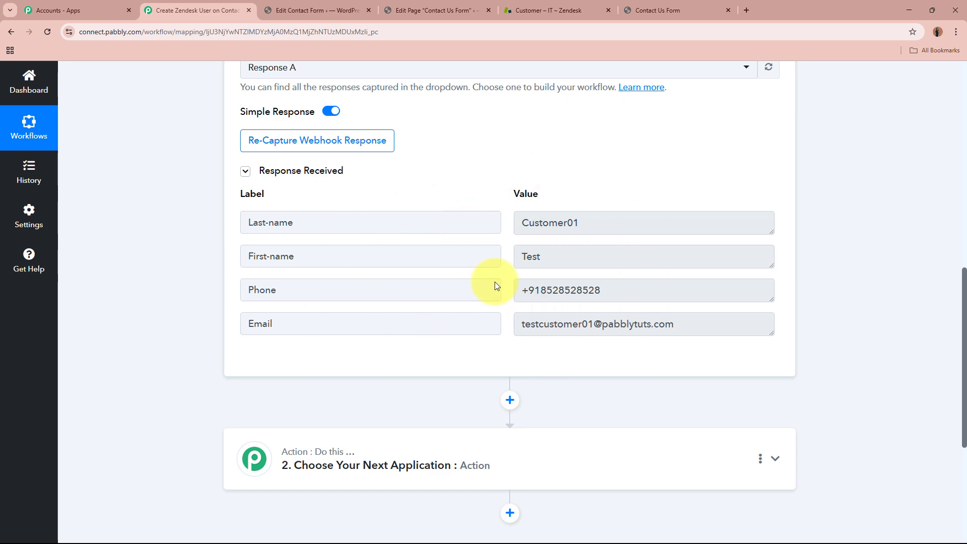
{"action": "scroll", "coordinate": [831, 270], "scroll_direction": "up", "scroll_amount": 10}
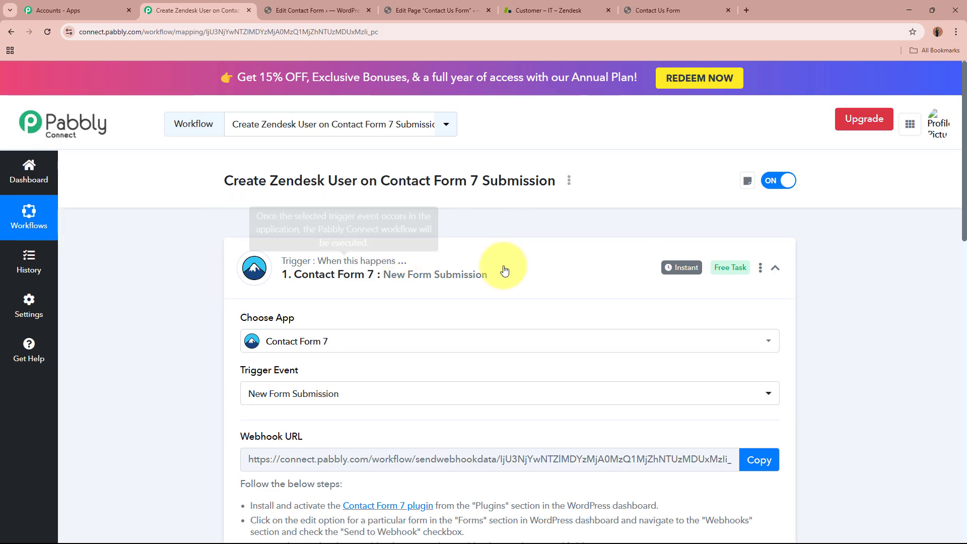
{"action": "left_click", "coordinate": [466, 275]}
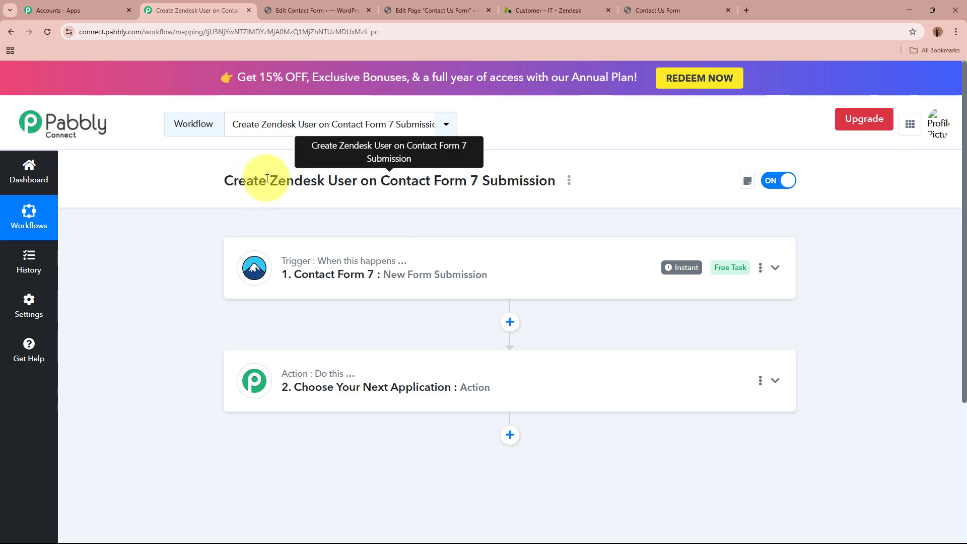
- Choose Zendesk as the action app with Create User as its event
{"action": "left_click_drag", "start_coordinate": [267, 179], "coordinate": [390, 178]}
{"action": "left_click", "coordinate": [644, 375]}
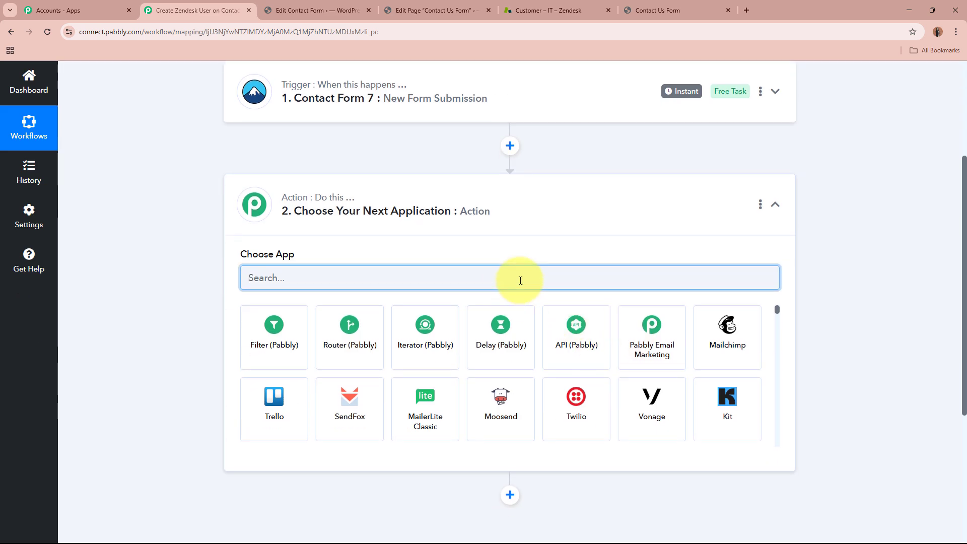
{"action": "type", "text": "Zendesk"}
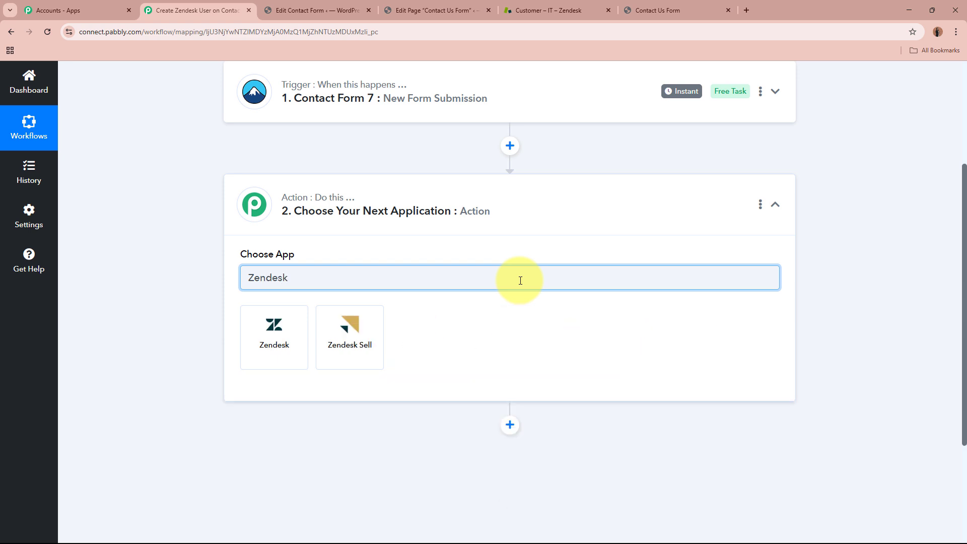
{"action": "left_click", "coordinate": [298, 328]}
{"action": "left_click", "coordinate": [297, 328]}
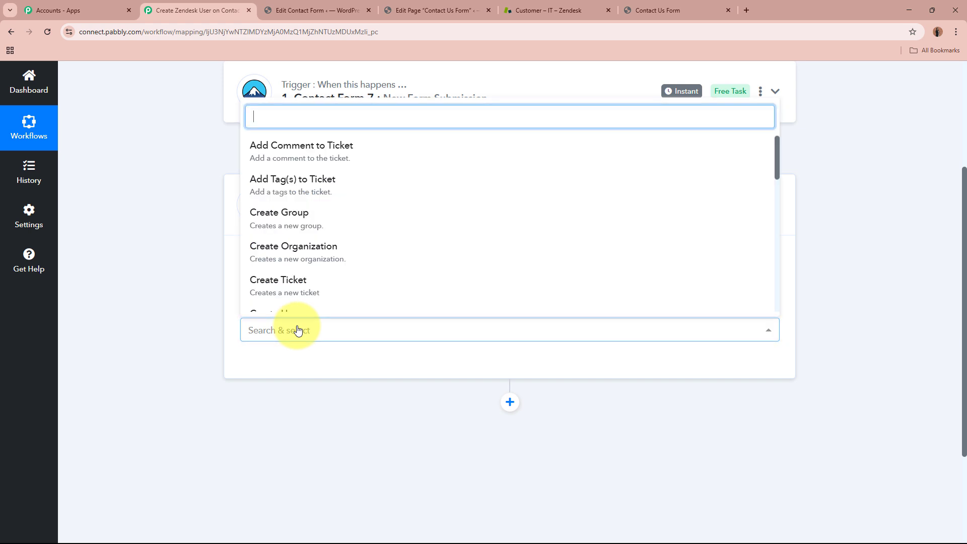
{"action": "scroll", "coordinate": [380, 218], "scroll_direction": "down", "scroll_amount": 2}
{"action": "left_click", "coordinate": [360, 276]}
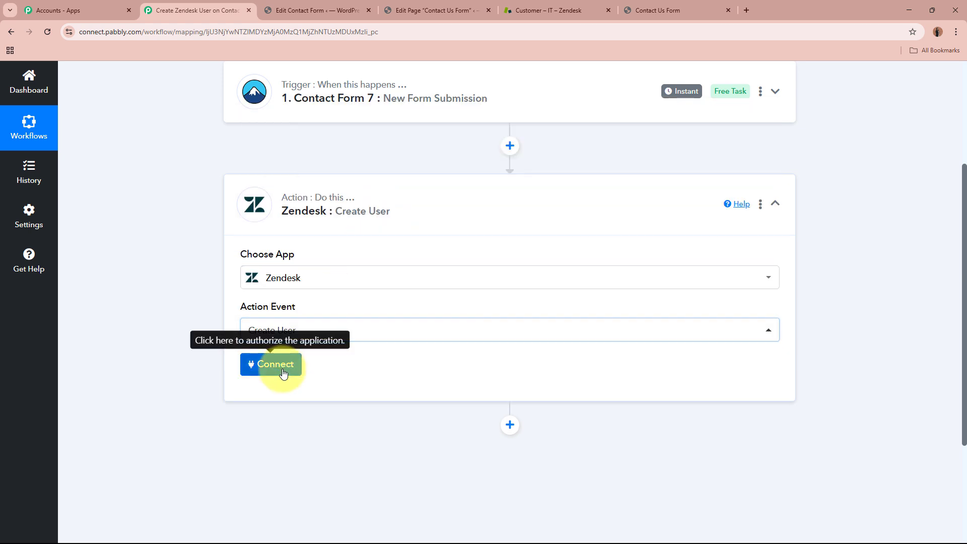
- Add a new Zendesk connection and review its Username, API Token and Subdomain fields
{"action": "left_click", "coordinate": [277, 364]}
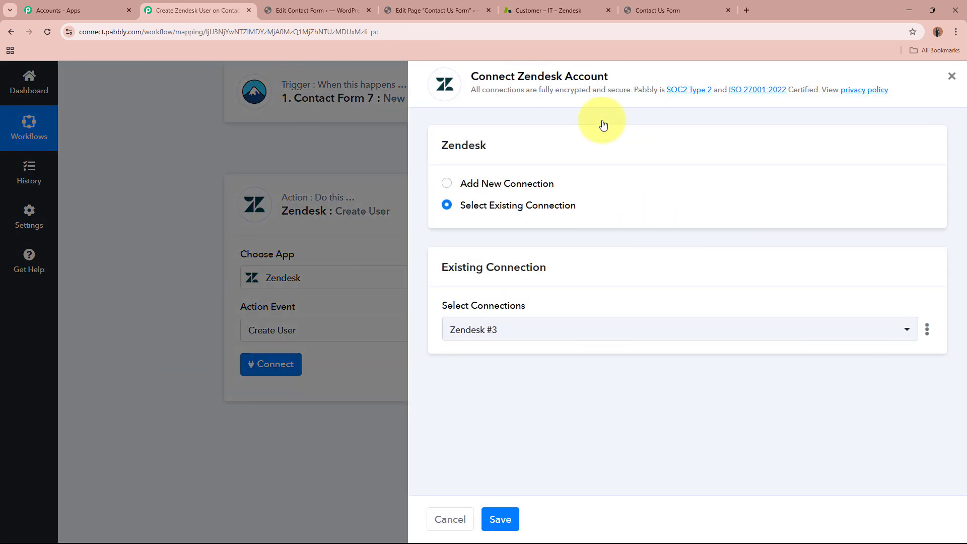
{"action": "left_click", "coordinate": [448, 184]}
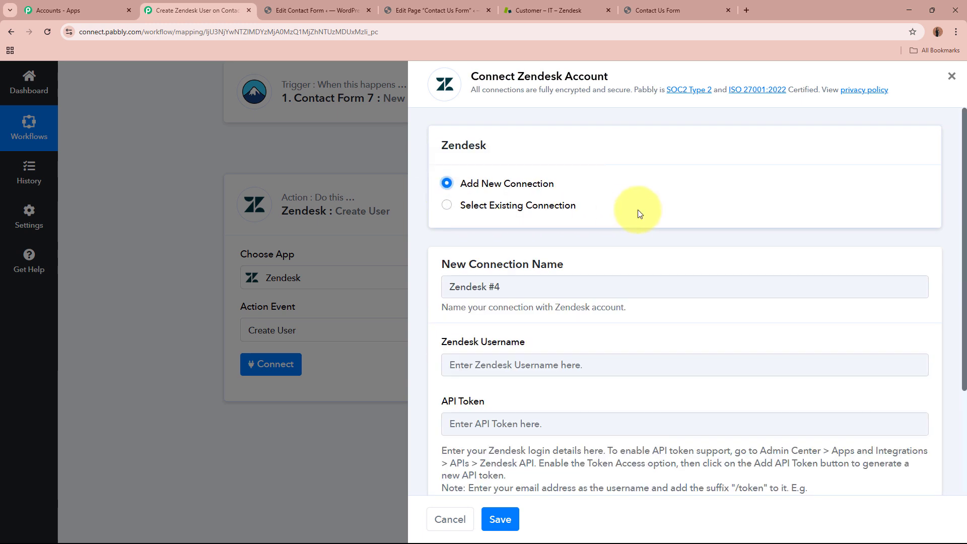
{"action": "scroll", "coordinate": [637, 210], "scroll_direction": "down", "scroll_amount": 3}
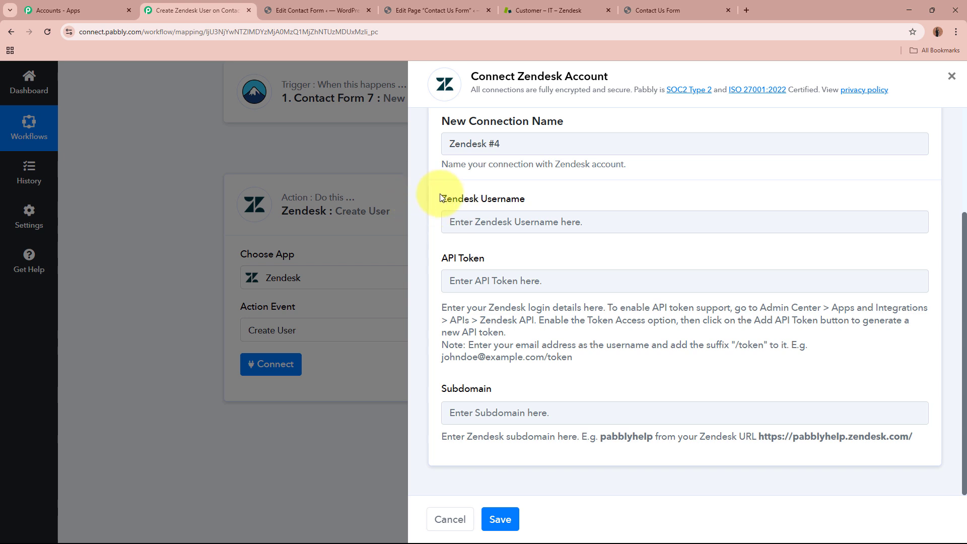
{"action": "left_click_drag", "start_coordinate": [441, 198], "coordinate": [611, 199]}
{"action": "left_click_drag", "start_coordinate": [439, 260], "coordinate": [544, 261]}
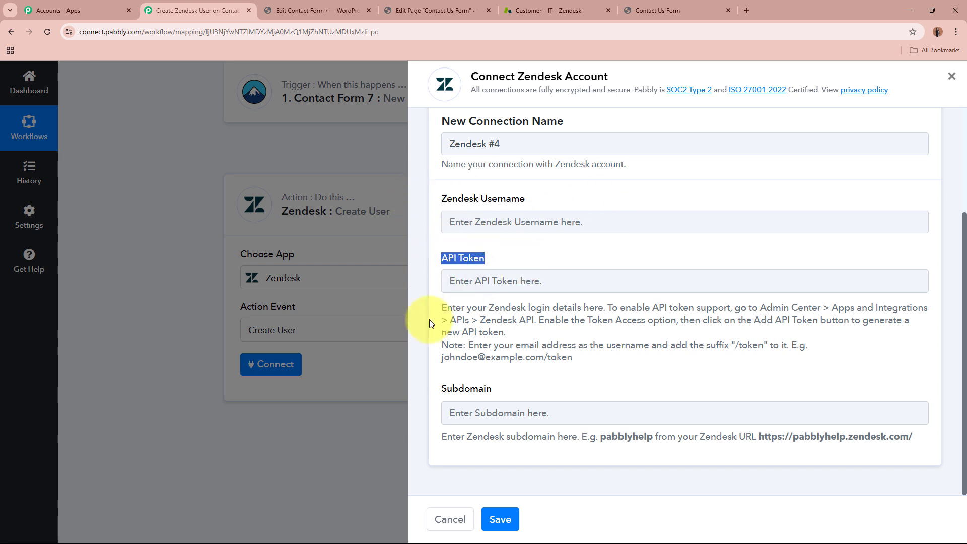
{"action": "left_click_drag", "start_coordinate": [442, 387], "coordinate": [622, 383]}
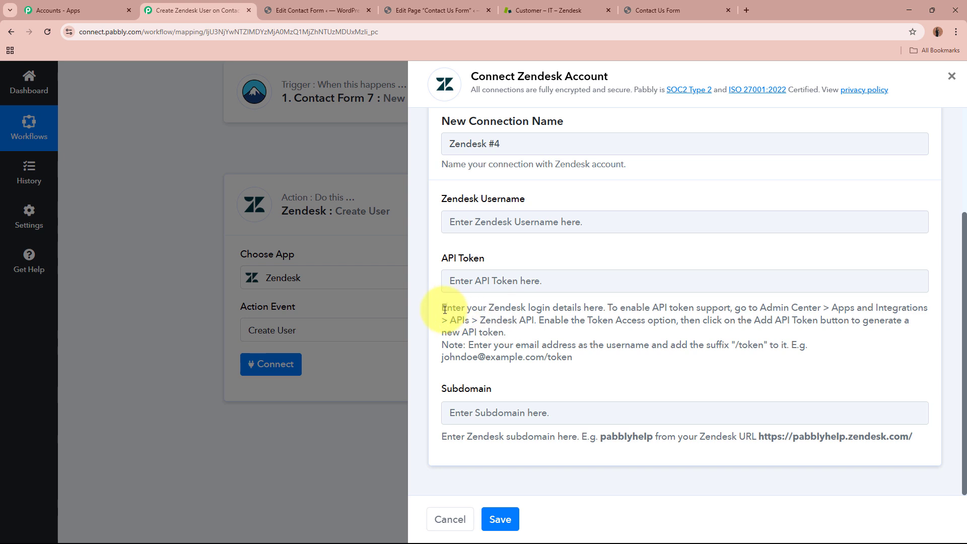
{"action": "left_click_drag", "start_coordinate": [437, 304], "coordinate": [632, 363]}
{"action": "left_click", "coordinate": [620, 340]}
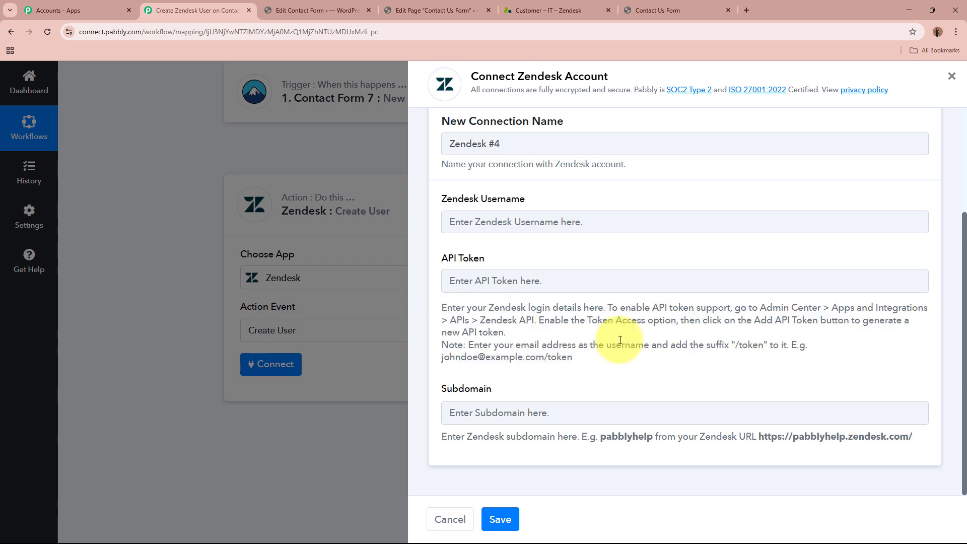
- Study the Subdomain help's example Zendesk URL, then go to the Zendesk Customers page
{"action": "double_click", "coordinate": [451, 389]}
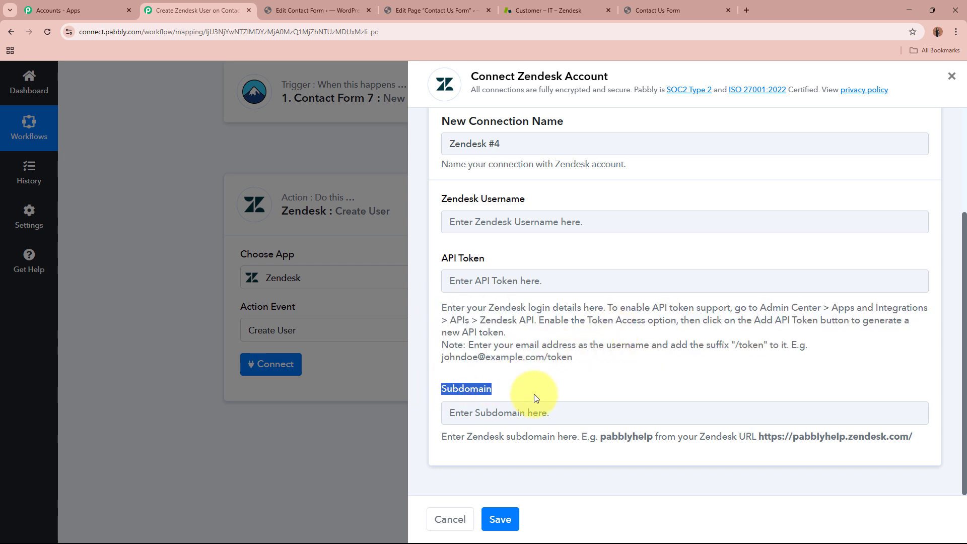
{"action": "left_click", "coordinate": [534, 394]}
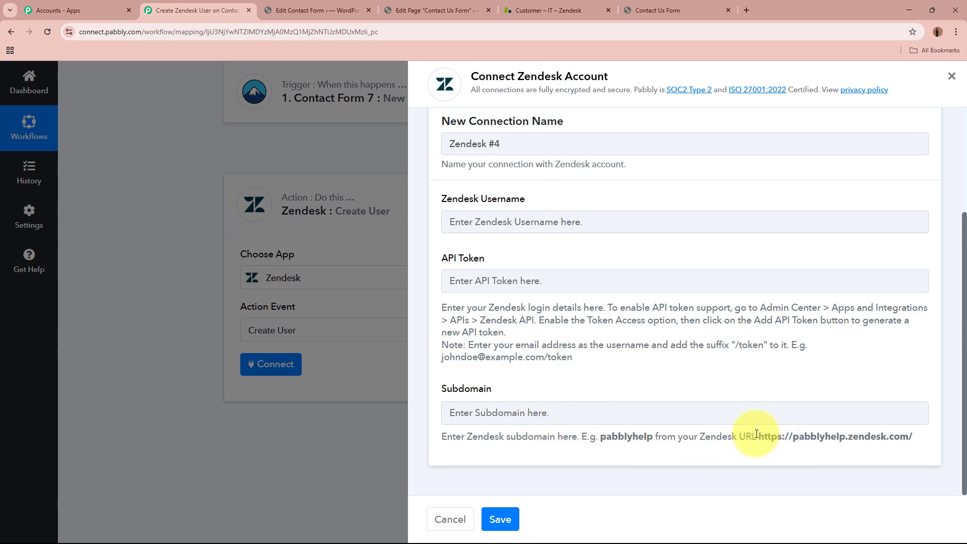
{"action": "left_click_drag", "start_coordinate": [756, 436], "coordinate": [940, 440]}
{"action": "left_click", "coordinate": [801, 434]}
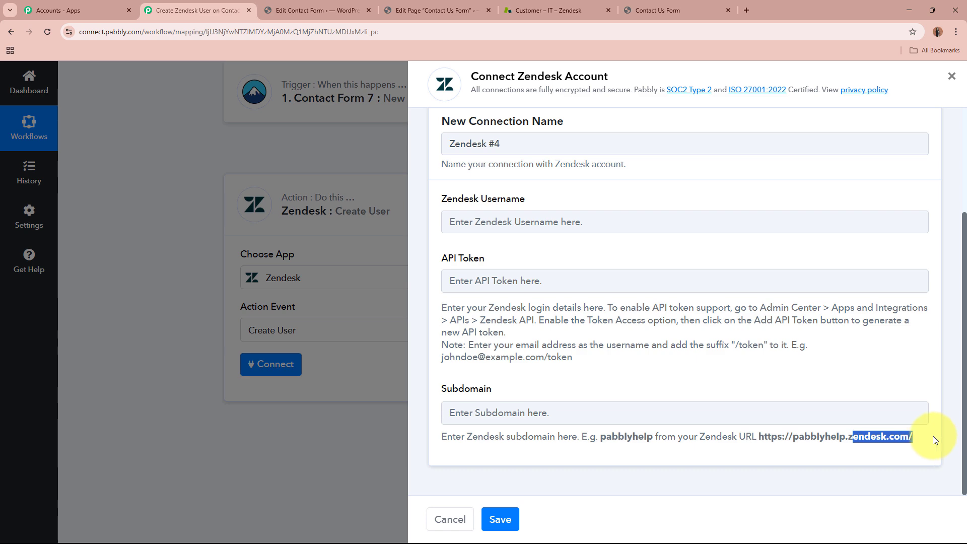
{"action": "left_click_drag", "start_coordinate": [794, 437], "coordinate": [849, 437]}
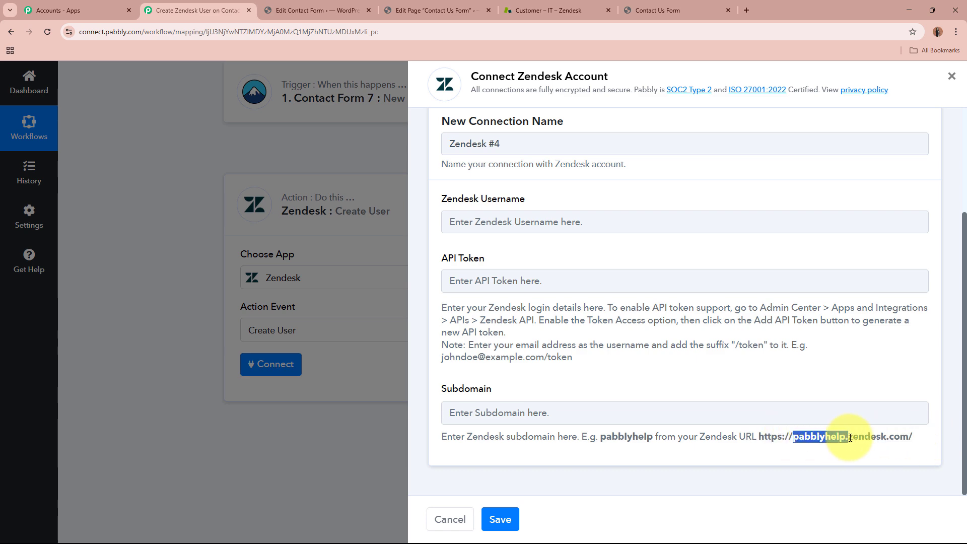
{"action": "left_click", "coordinate": [850, 437]}
{"action": "left_click", "coordinate": [576, 6]}
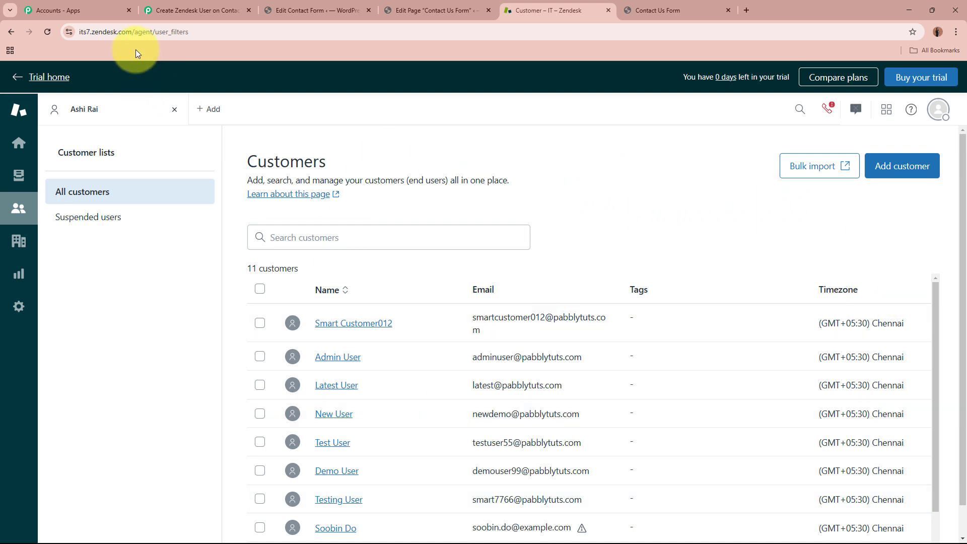
- Read the subdomain its7 from the Zendesk address and enter it as the Subdomain
{"action": "left_click", "coordinate": [124, 37]}
{"action": "left_click", "coordinate": [122, 34]}
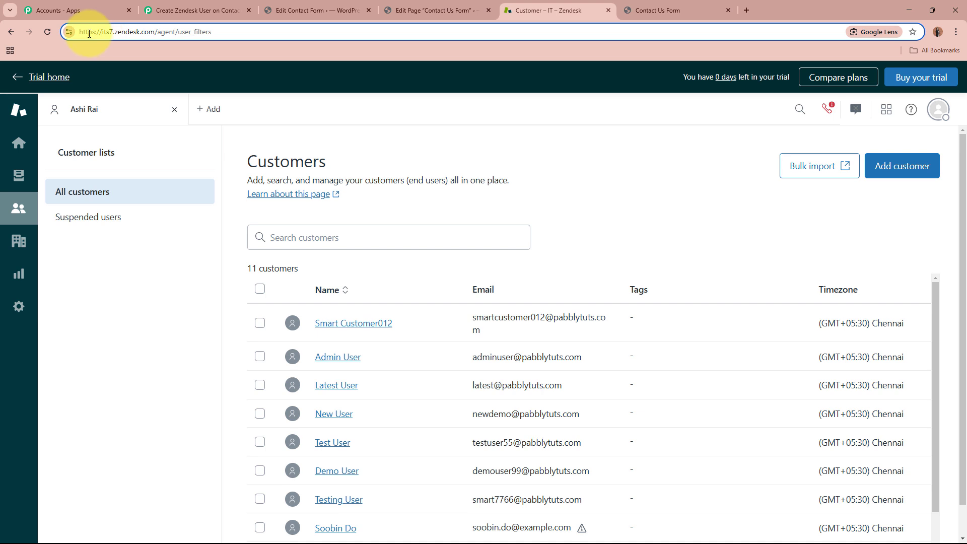
{"action": "left_click_drag", "start_coordinate": [115, 34], "coordinate": [150, 33]}
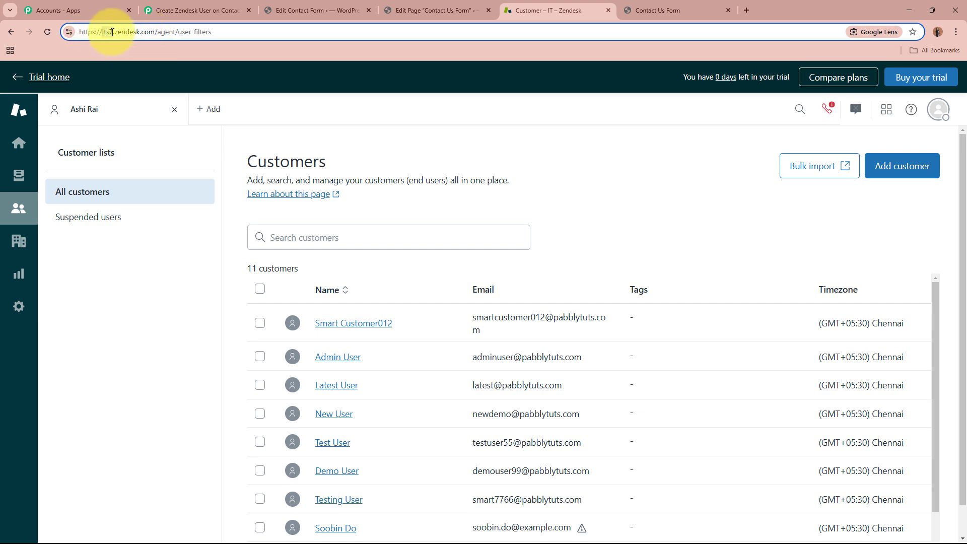
{"action": "left_click", "coordinate": [192, 10]}
{"action": "left_click", "coordinate": [475, 409]}
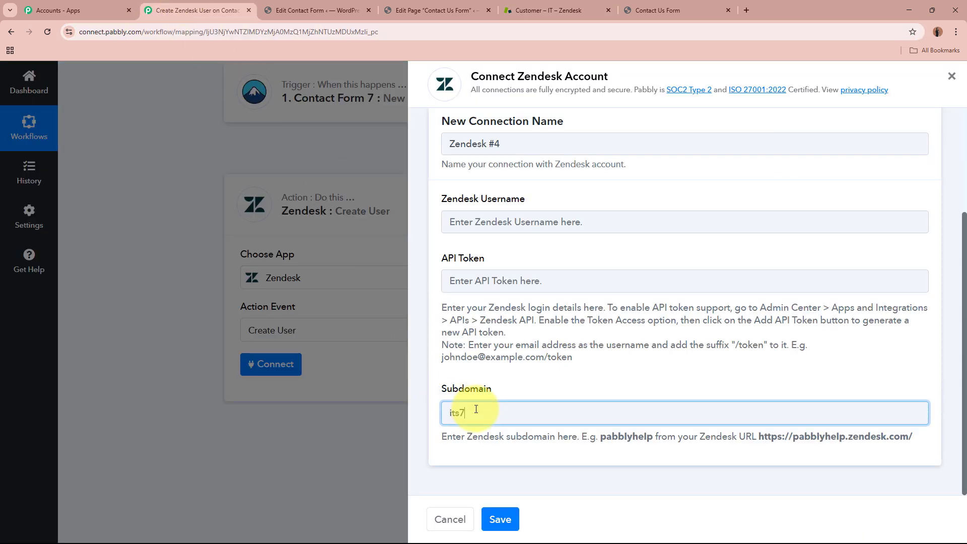
{"action": "type", "text": "its7"}
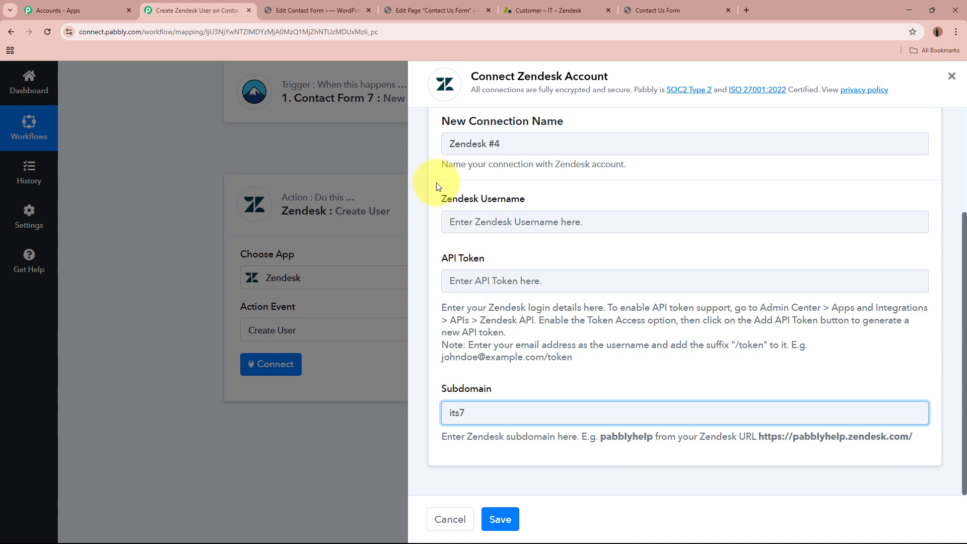
- Paste the account e-mail as Zendesk Username, following the example's /token suffix format
{"action": "left_click_drag", "start_coordinate": [437, 200], "coordinate": [524, 203]}
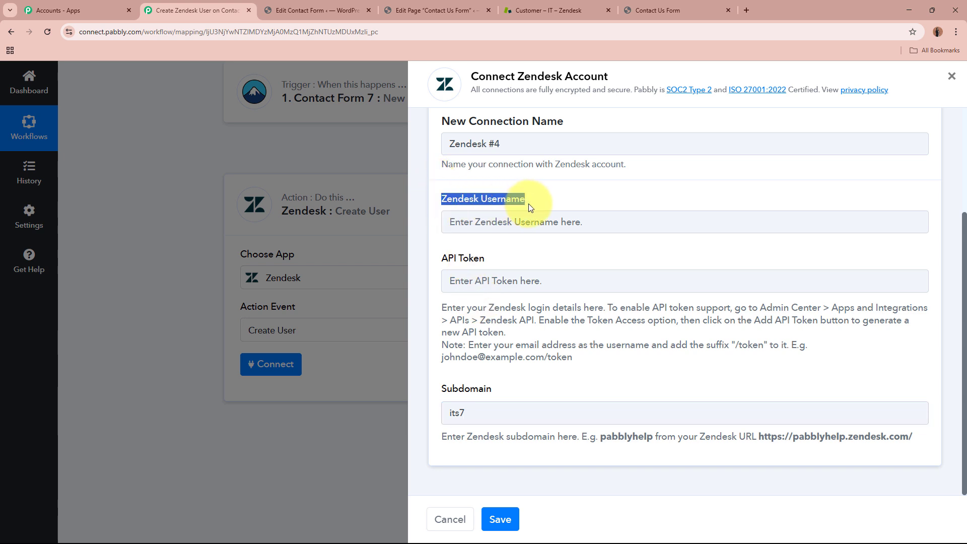
{"action": "left_click", "coordinate": [527, 203]}
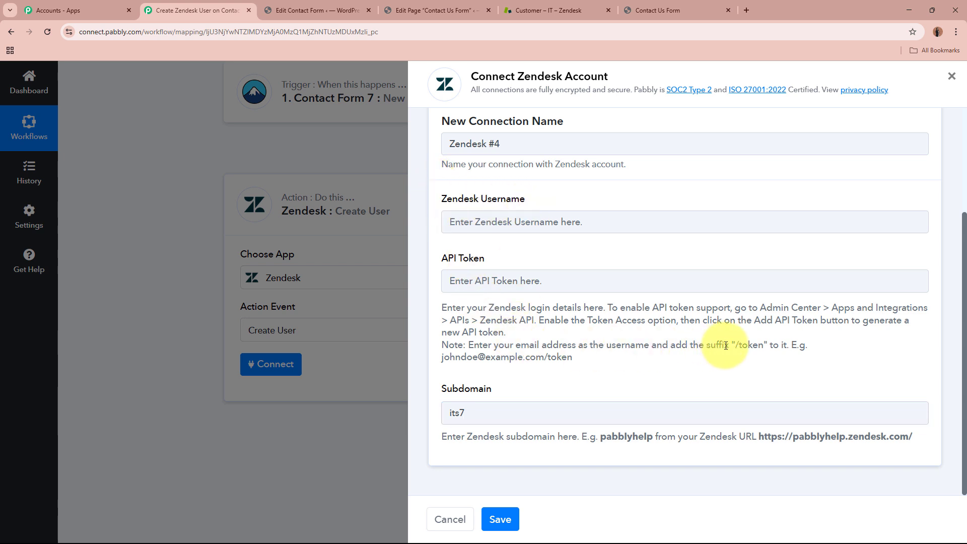
{"action": "left_click_drag", "start_coordinate": [442, 357], "coordinate": [573, 358]}
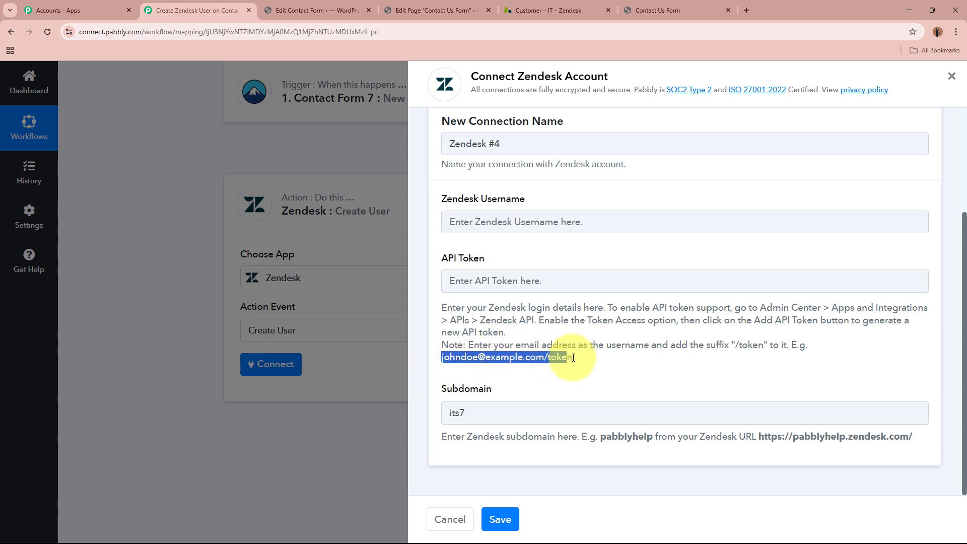
{"action": "left_click", "coordinate": [541, 358]}
{"action": "double_click", "coordinate": [550, 356]}
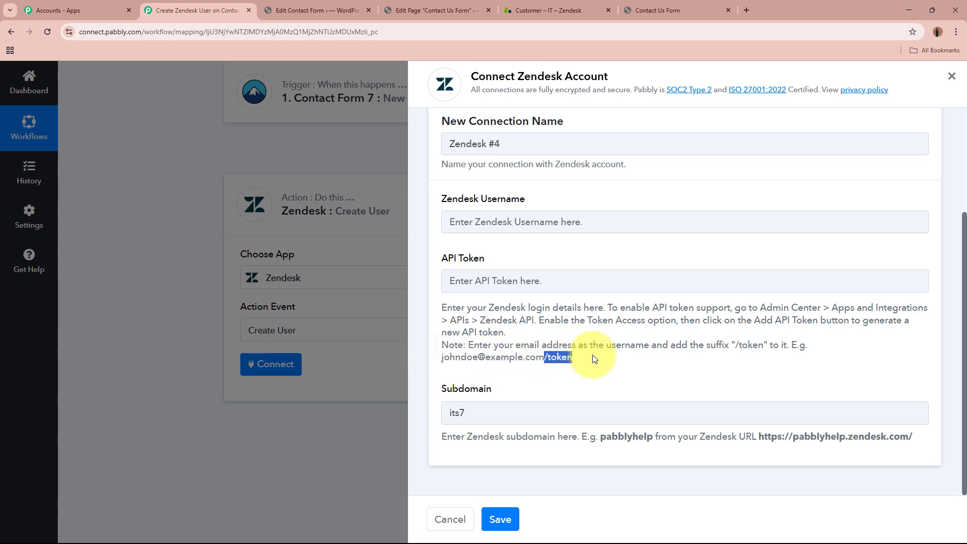
{"action": "left_click", "coordinate": [592, 356]}
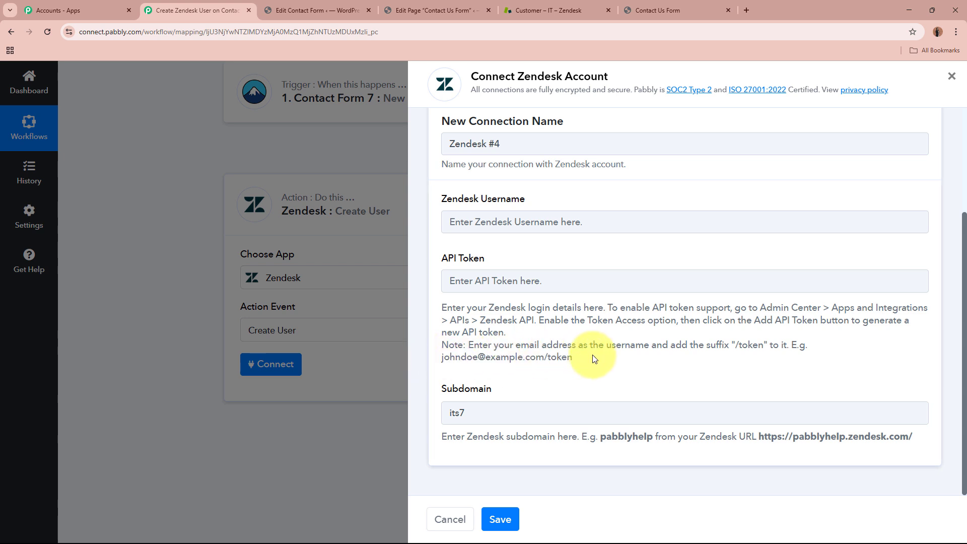
{"action": "left_click", "coordinate": [552, 220]}
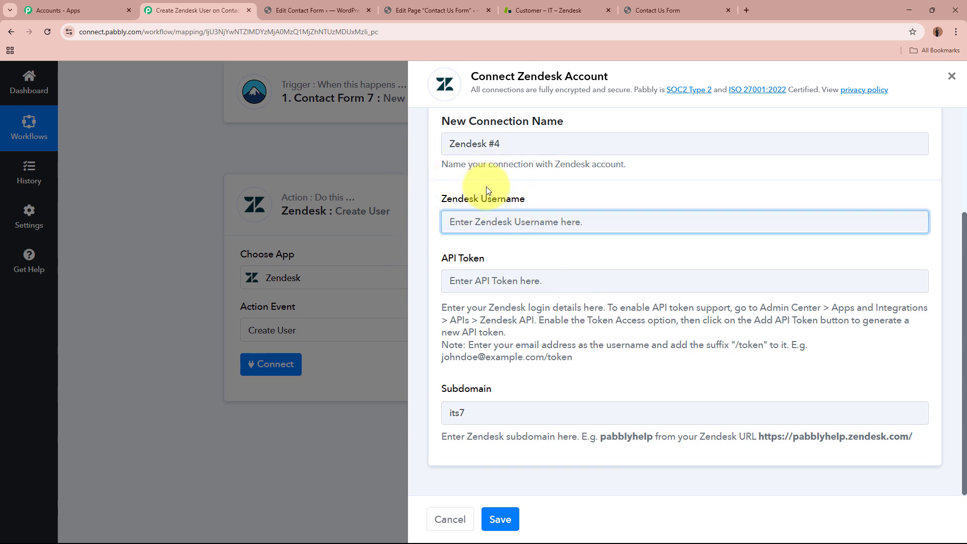
{"action": "key", "text": "ctrl+v"}
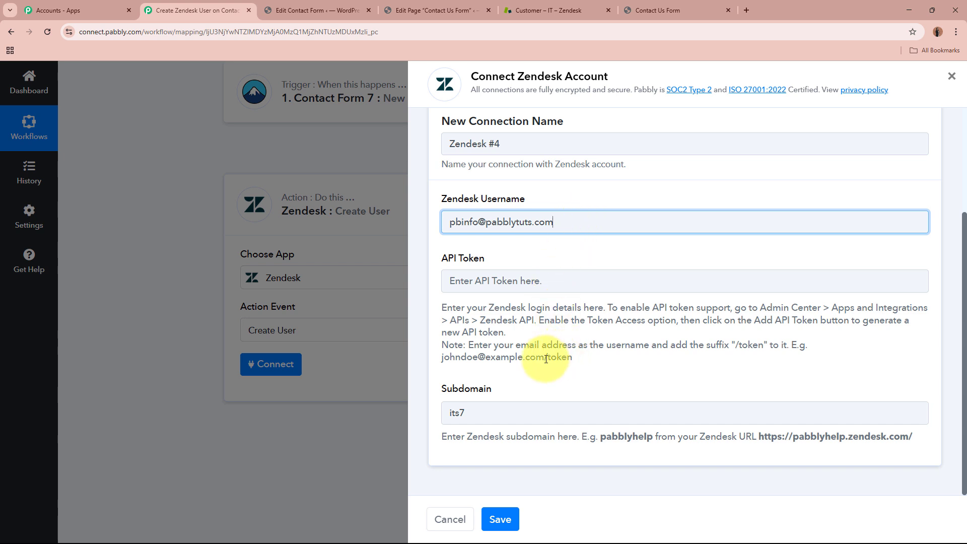
{"action": "left_click_drag", "start_coordinate": [544, 356], "coordinate": [568, 356]}
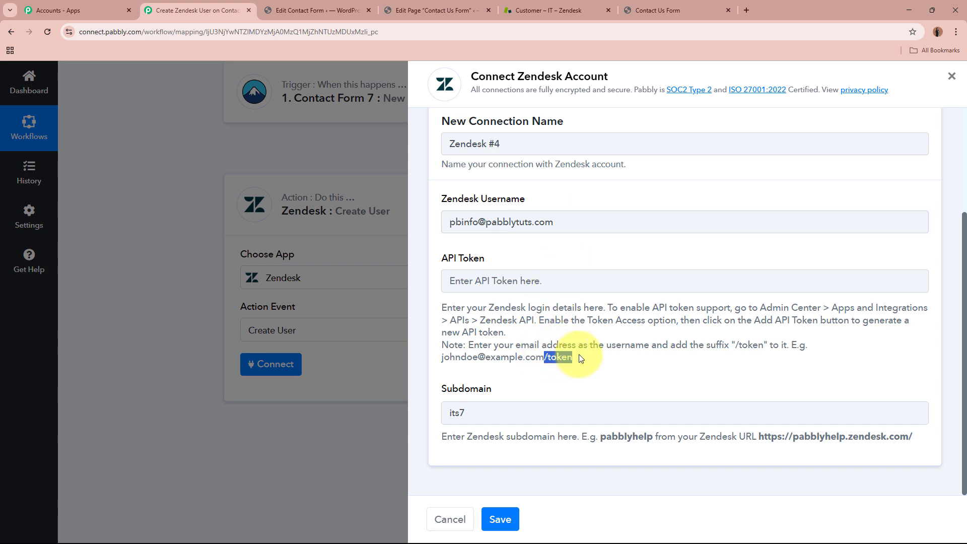
{"action": "left_click", "coordinate": [589, 224]}
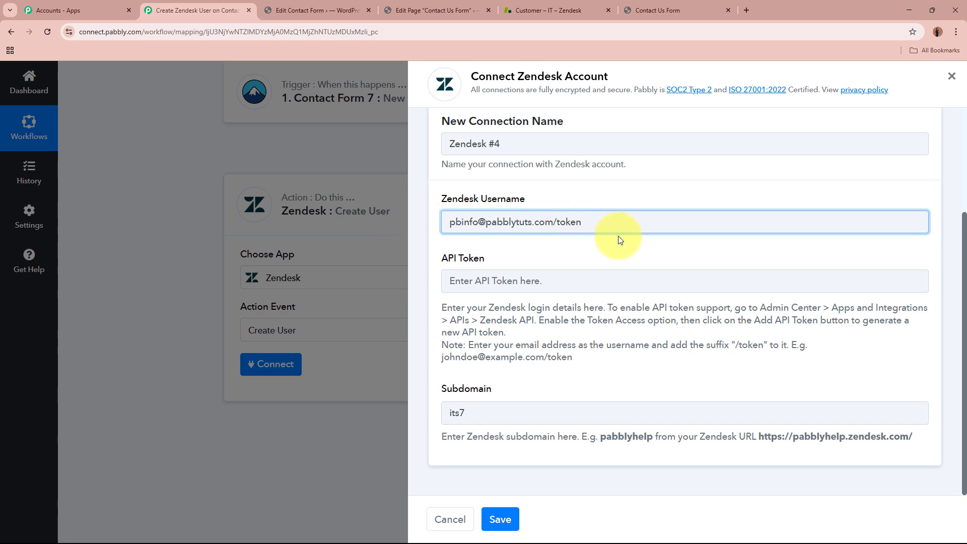
- Select the API Token field and read its help text
{"action": "left_click", "coordinate": [466, 281]}
{"action": "left_click_drag", "start_coordinate": [432, 260], "coordinate": [512, 260]}
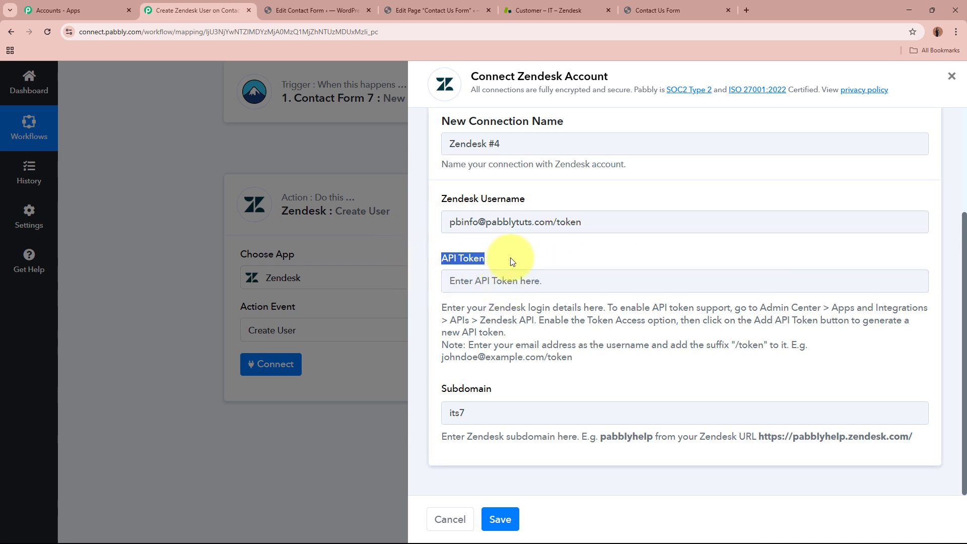
{"action": "left_click", "coordinate": [501, 275]}
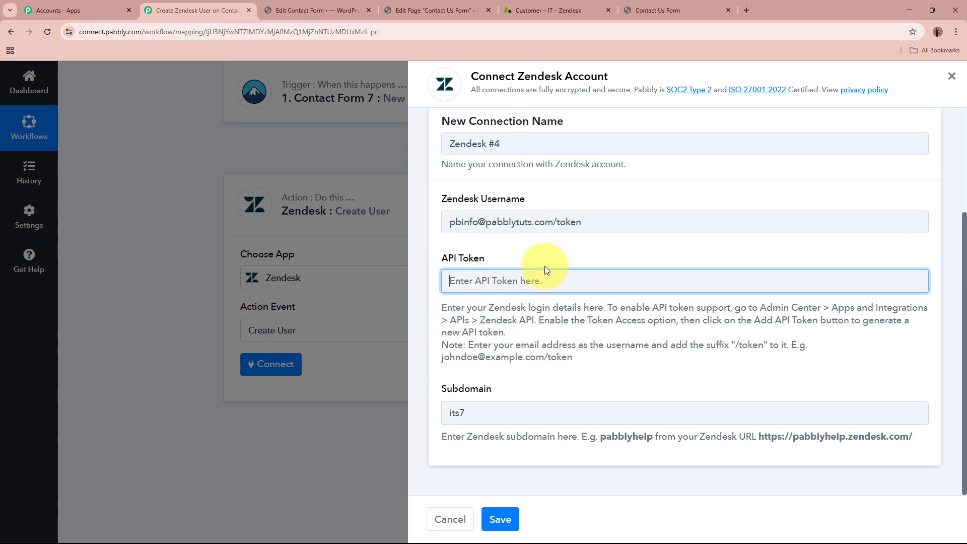
{"action": "double_click", "coordinate": [453, 308]}
{"action": "triple_click", "coordinate": [557, 328]}
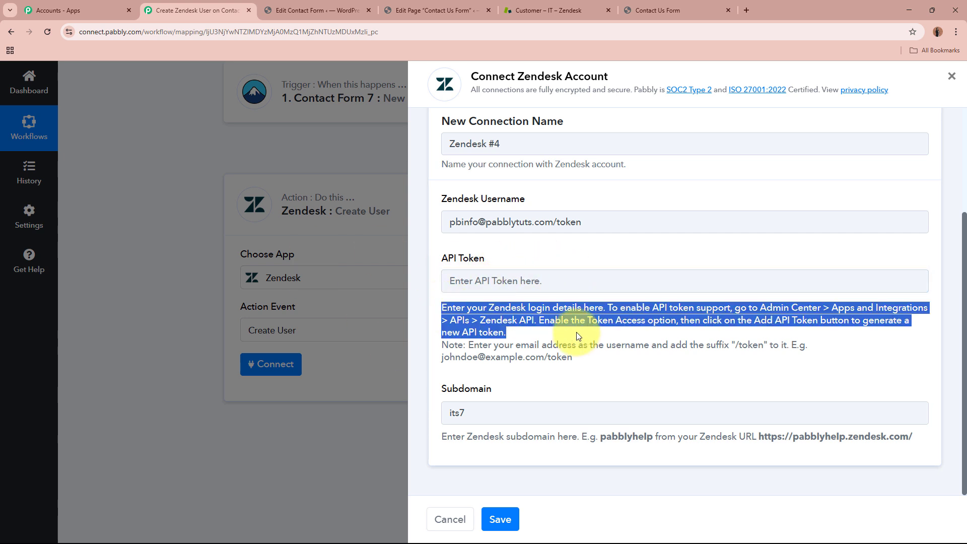
{"action": "left_click", "coordinate": [571, 325]}
- Navigate from Zendesk Customers via Admin Center's Apps and integrations to the Zendesk API page
{"action": "left_click", "coordinate": [557, 6]}
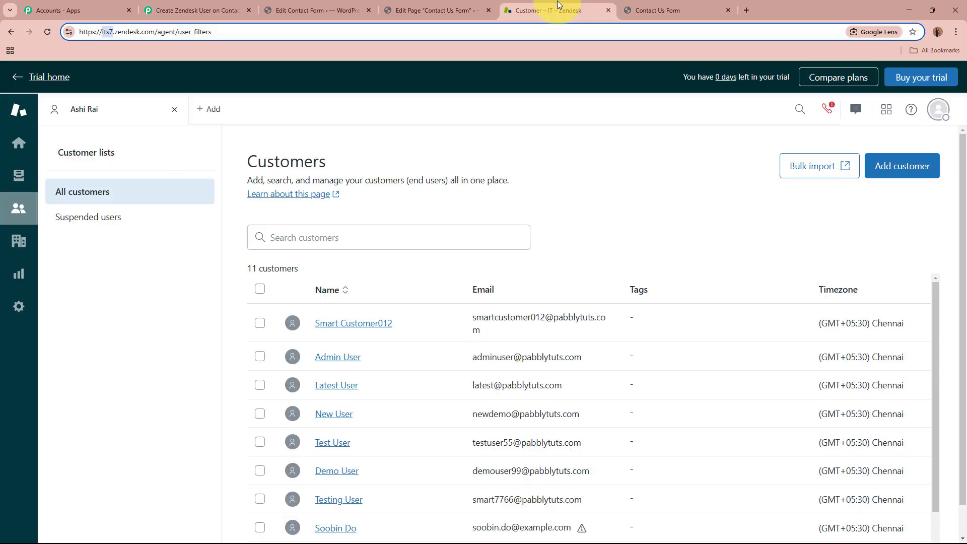
{"action": "left_click", "coordinate": [668, 212]}
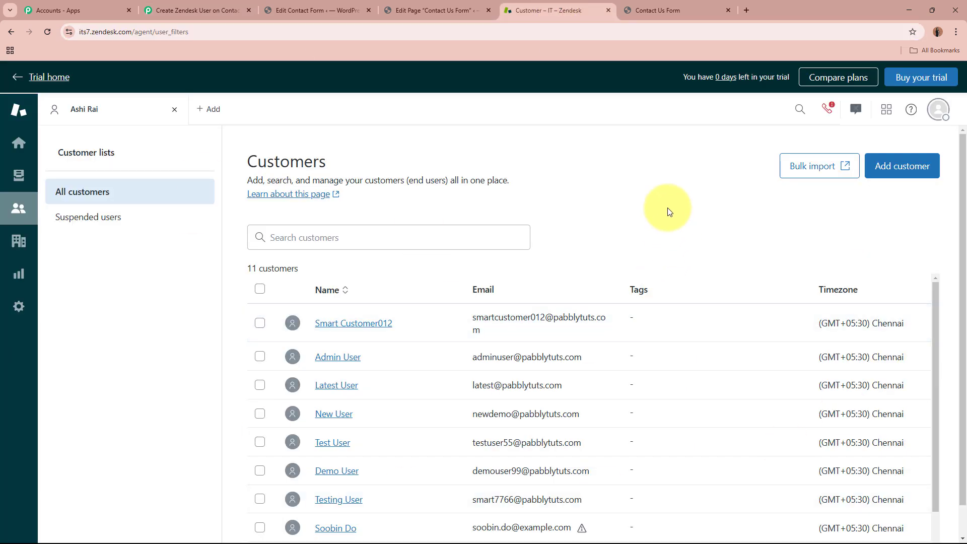
{"action": "left_click", "coordinate": [19, 307]}
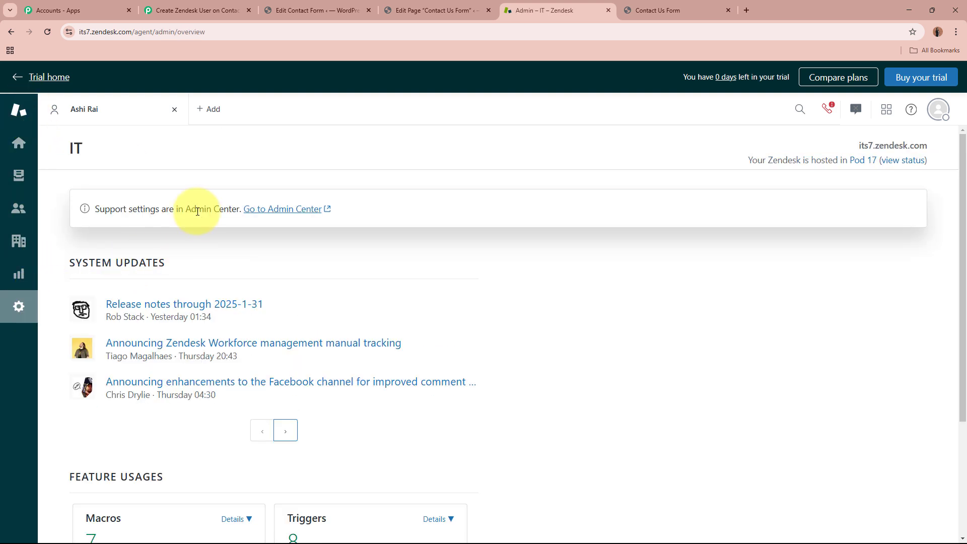
{"action": "left_click", "coordinate": [295, 212]}
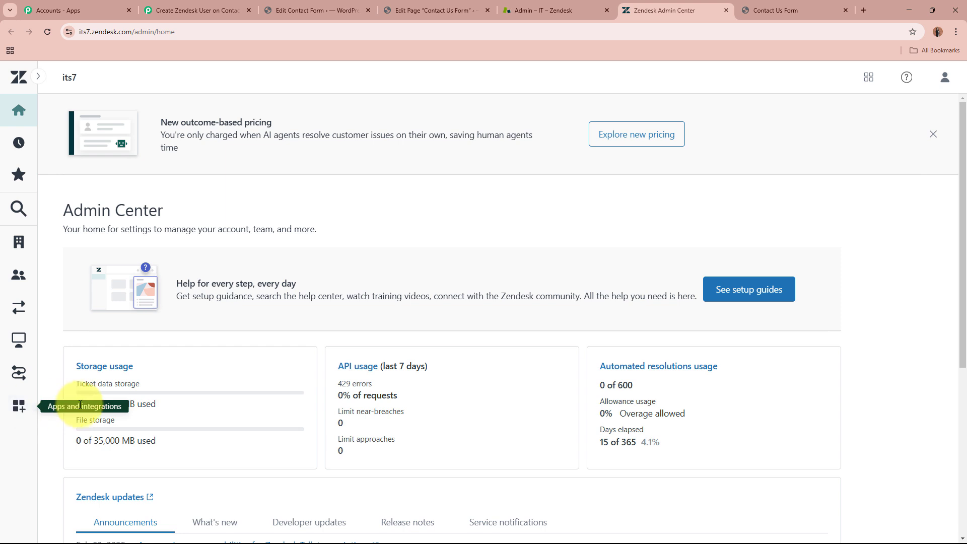
{"action": "left_click", "coordinate": [18, 407]}
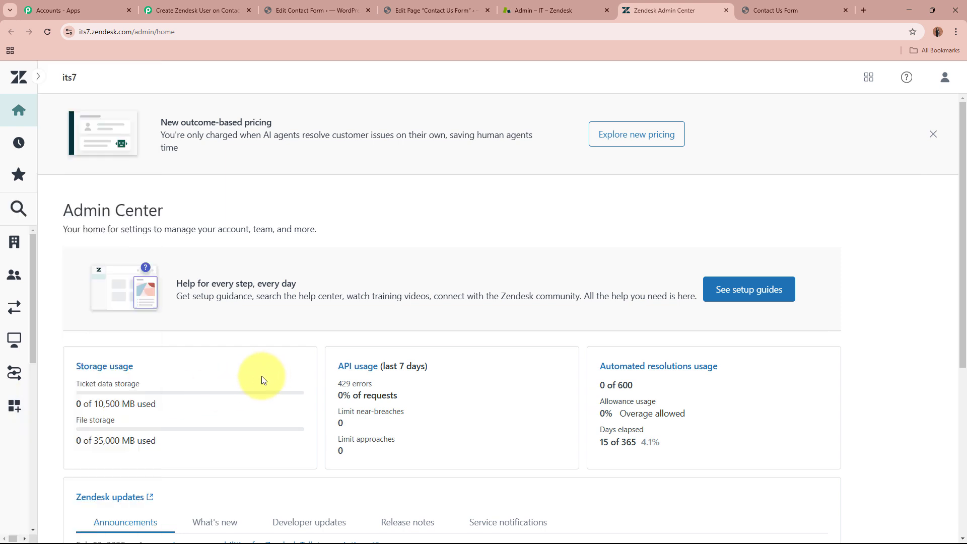
{"action": "left_click", "coordinate": [22, 414]}
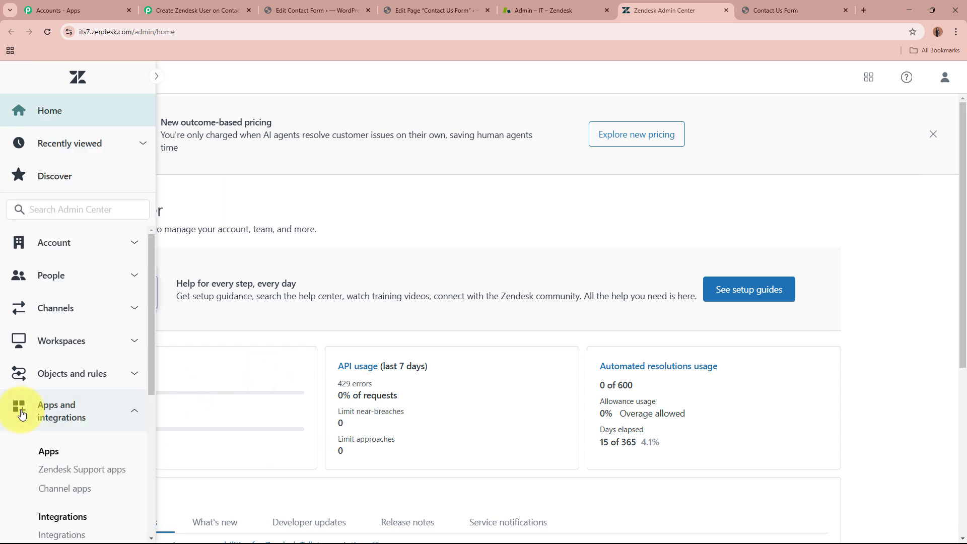
{"action": "scroll", "coordinate": [40, 426], "scroll_direction": "down", "scroll_amount": 3}
{"action": "scroll", "coordinate": [40, 425], "scroll_direction": "down", "scroll_amount": 2}
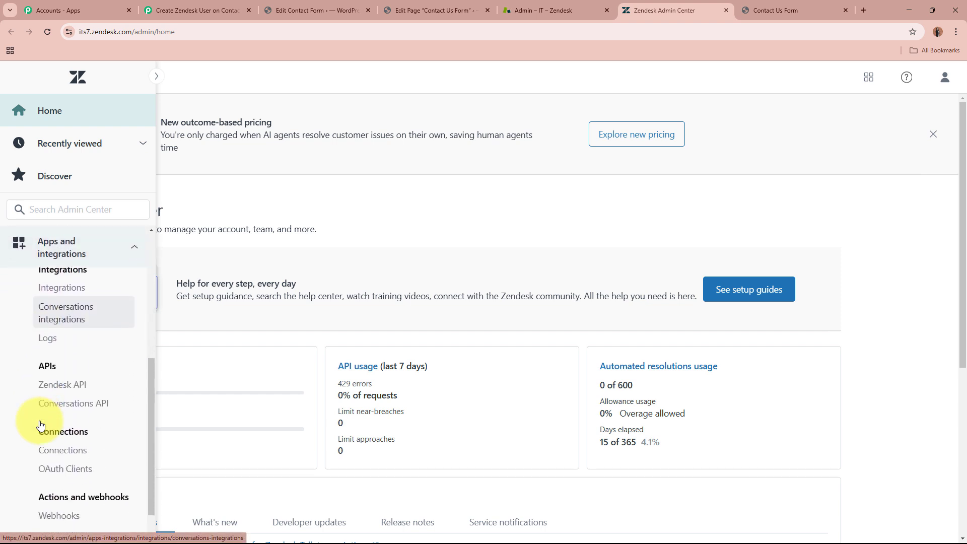
{"action": "left_click", "coordinate": [48, 384]}
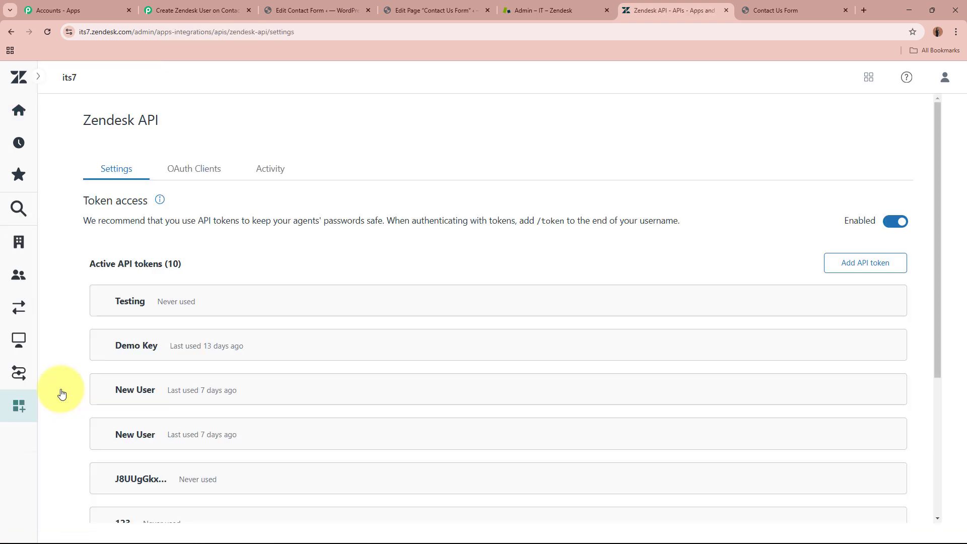
- Add an API token described 'New User', copy its value, and save it
{"action": "left_click", "coordinate": [860, 265]}
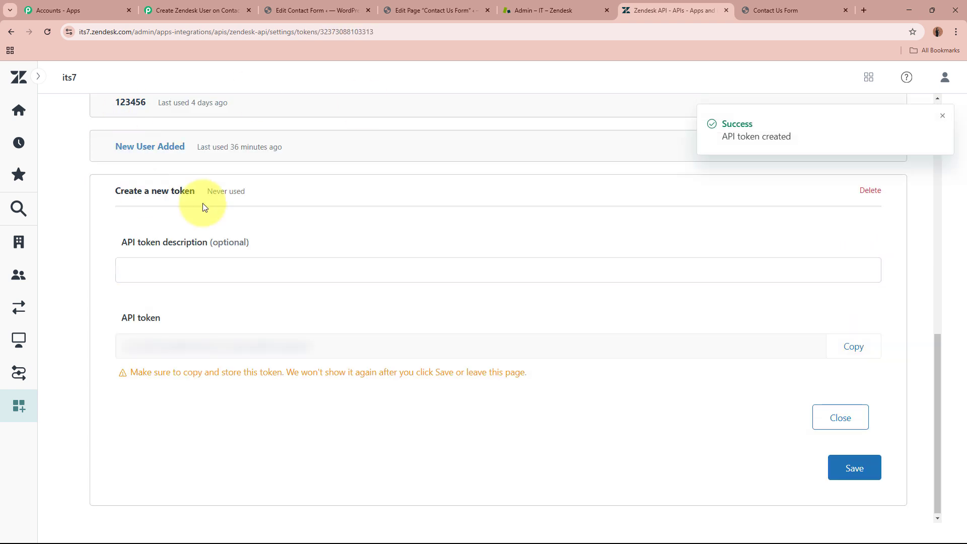
{"action": "left_click", "coordinate": [262, 265]}
{"action": "type", "text": "N"}
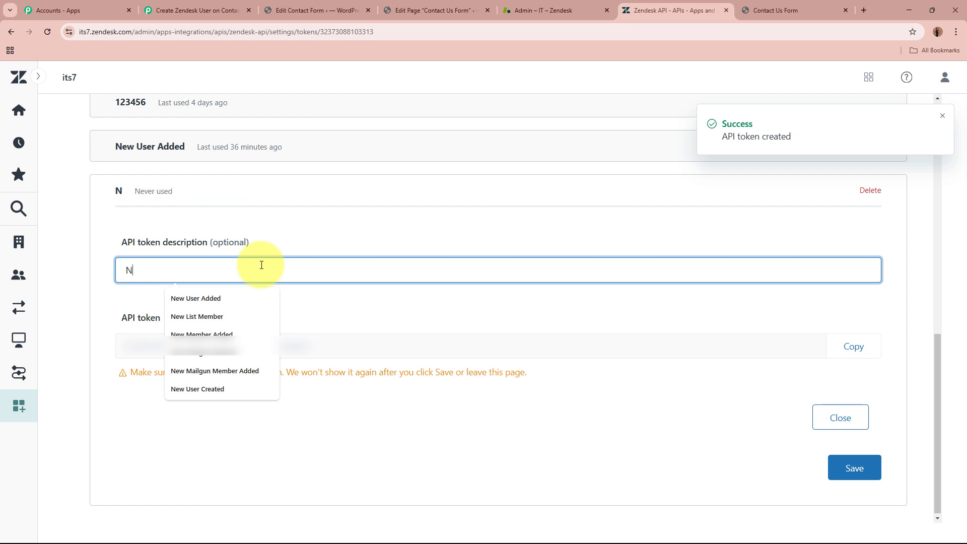
{"action": "type", "text": "ew User"}
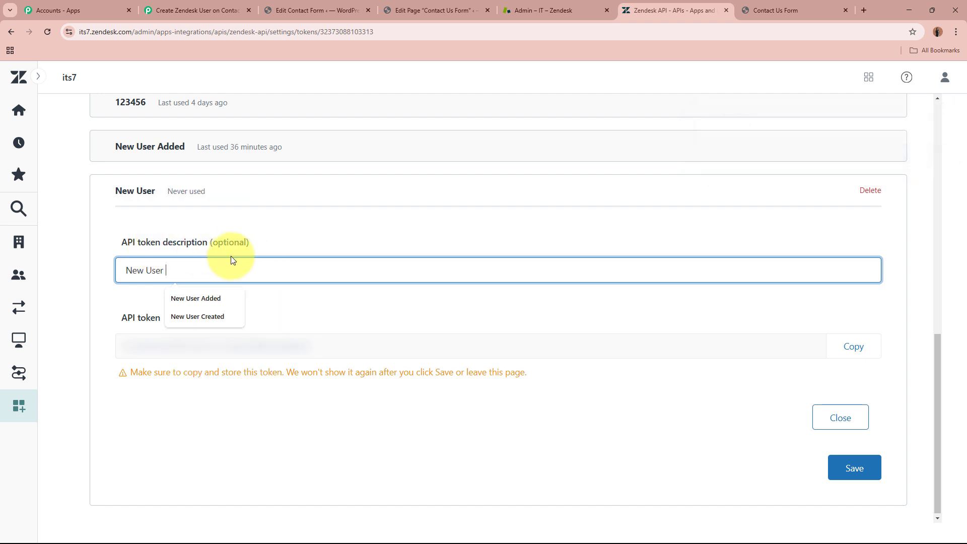
{"action": "left_click", "coordinate": [873, 356]}
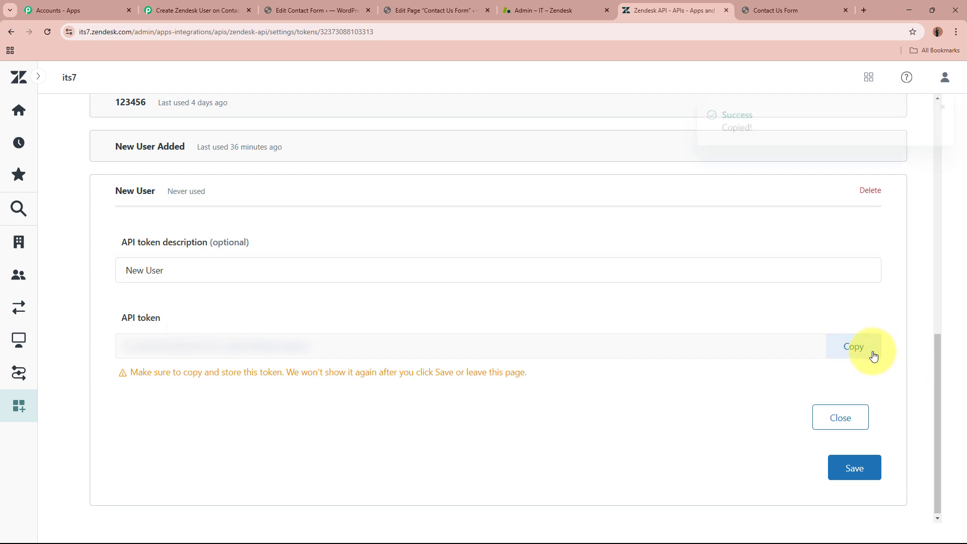
{"action": "left_click", "coordinate": [855, 469]}
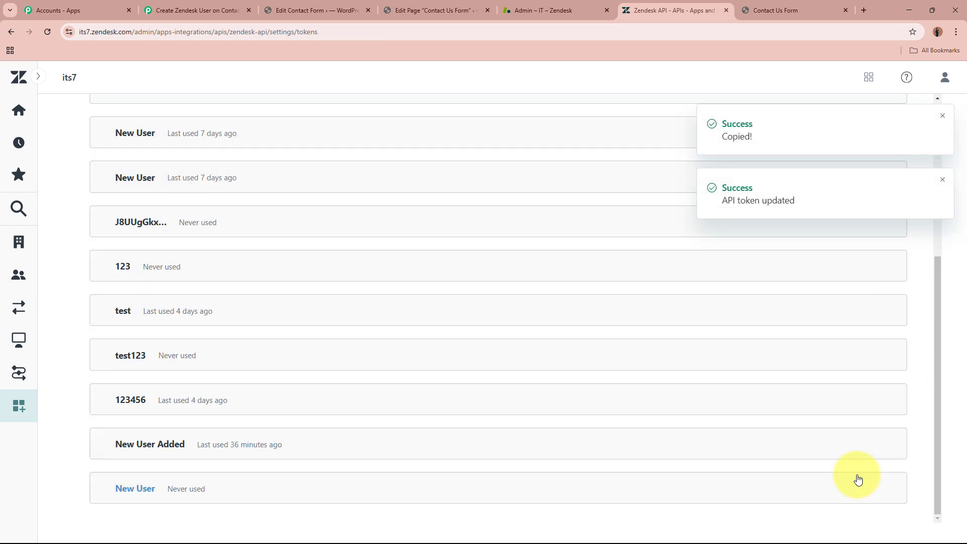
{"action": "left_click", "coordinate": [142, 495]}
- Paste the copied token into the Zendesk #4 connection's API Token field and save
{"action": "left_click", "coordinate": [202, 11]}
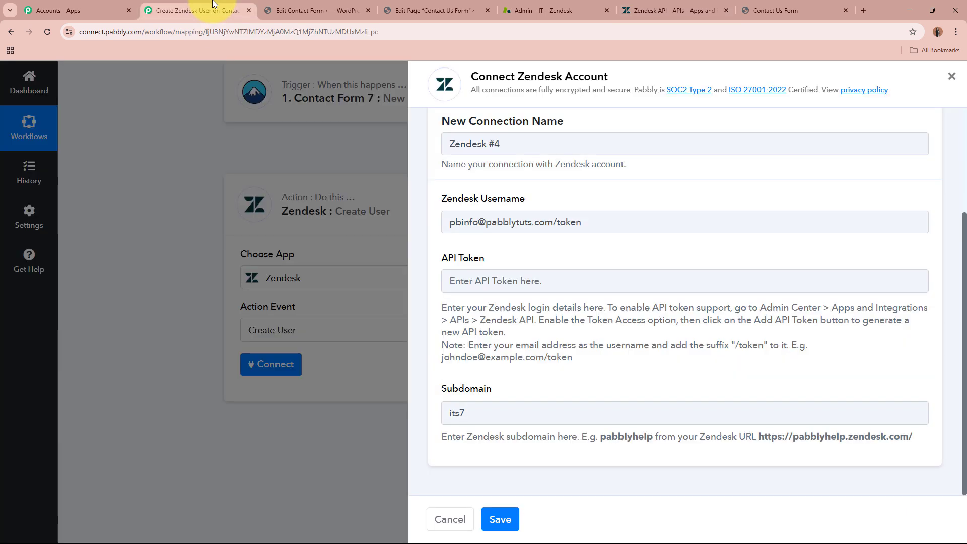
{"action": "left_click", "coordinate": [524, 274]}
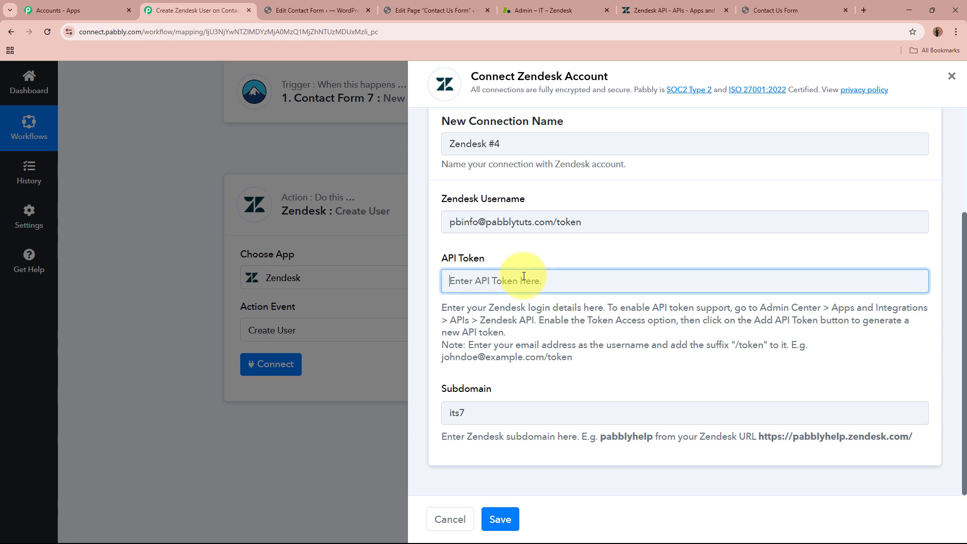
{"action": "key", "text": "ctrl+v"}
{"action": "left_click", "coordinate": [569, 350]}
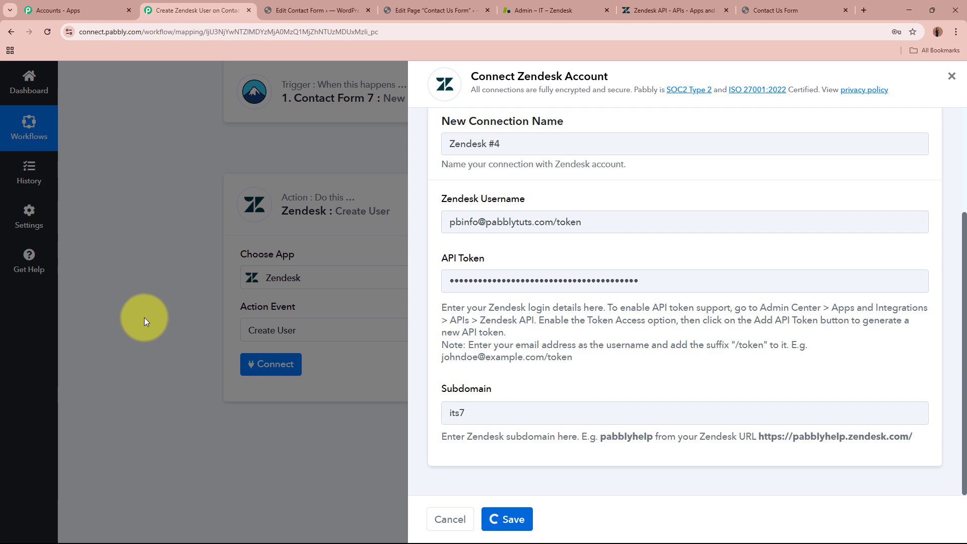
- Close the Zendesk API tab and refresh the Create User fields
{"action": "scroll", "coordinate": [144, 317], "scroll_direction": "down", "scroll_amount": 3}
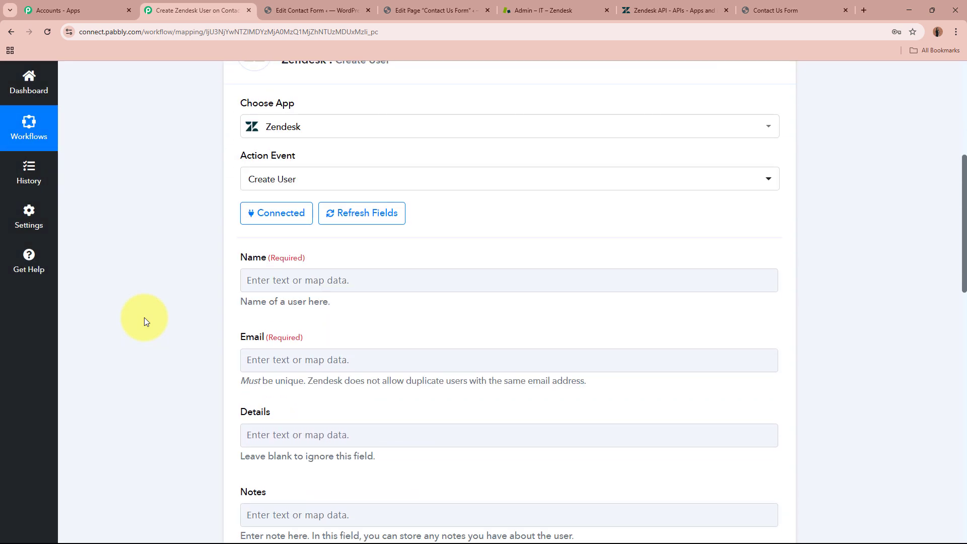
{"action": "left_click", "coordinate": [726, 10]}
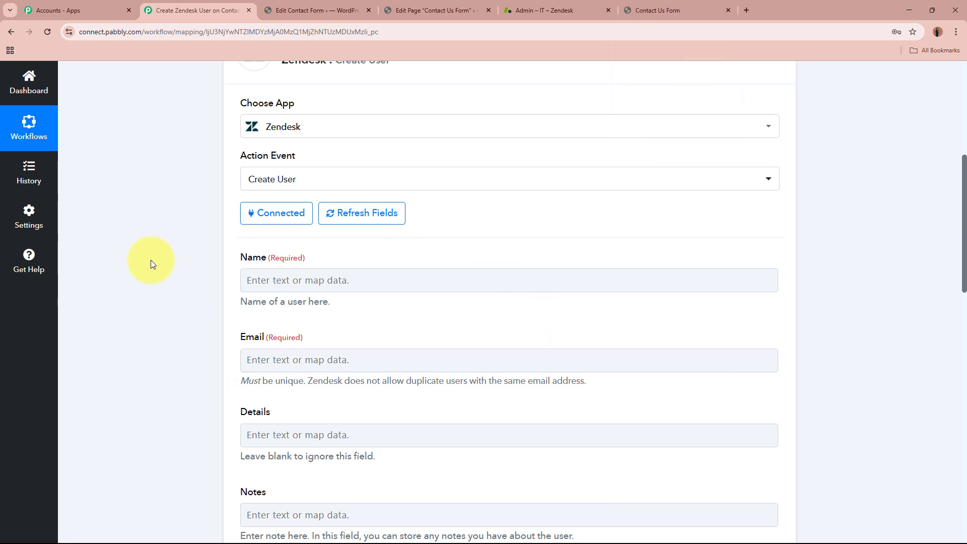
{"action": "scroll", "coordinate": [150, 260], "scroll_direction": "down", "scroll_amount": 9}
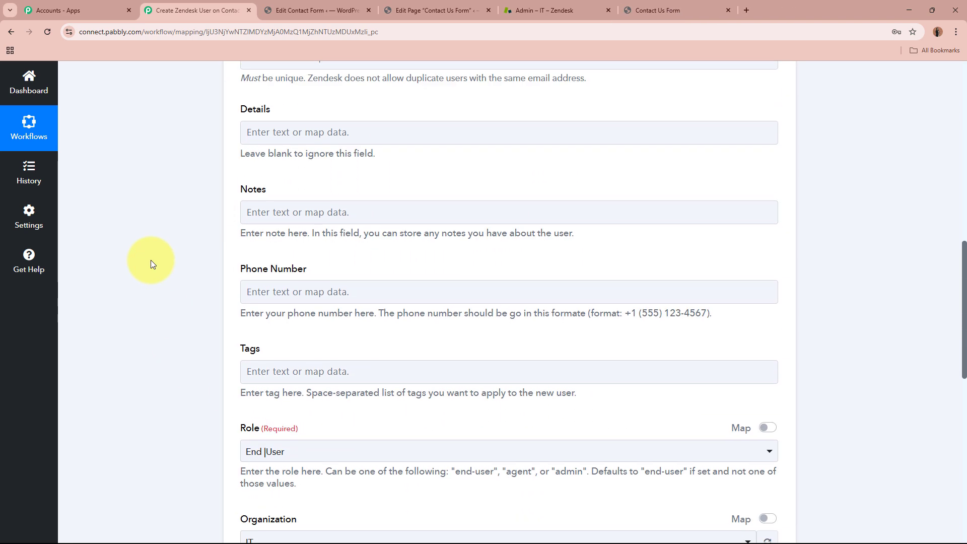
{"action": "scroll", "coordinate": [150, 260], "scroll_direction": "down", "scroll_amount": 2}
{"action": "scroll", "coordinate": [151, 260], "scroll_direction": "up", "scroll_amount": 11}
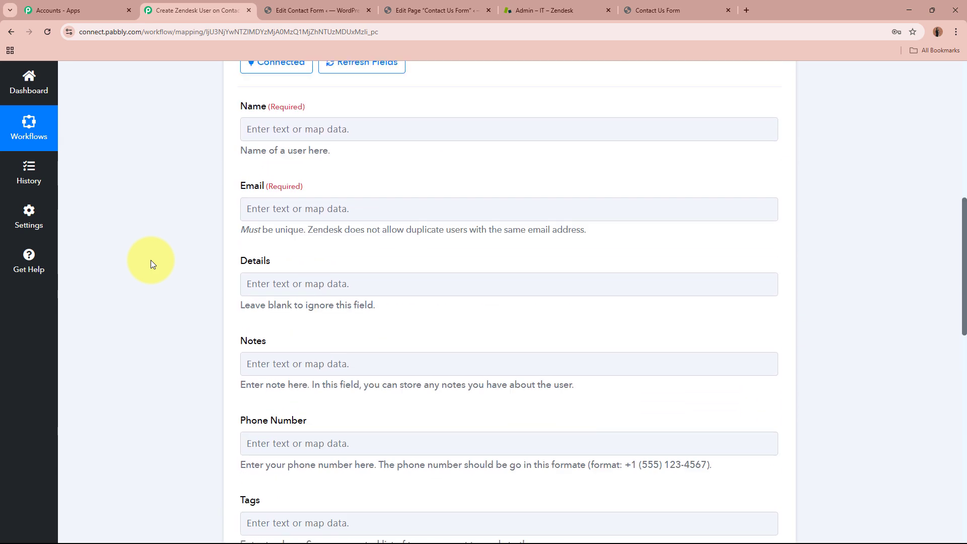
{"action": "left_click", "coordinate": [389, 213]}
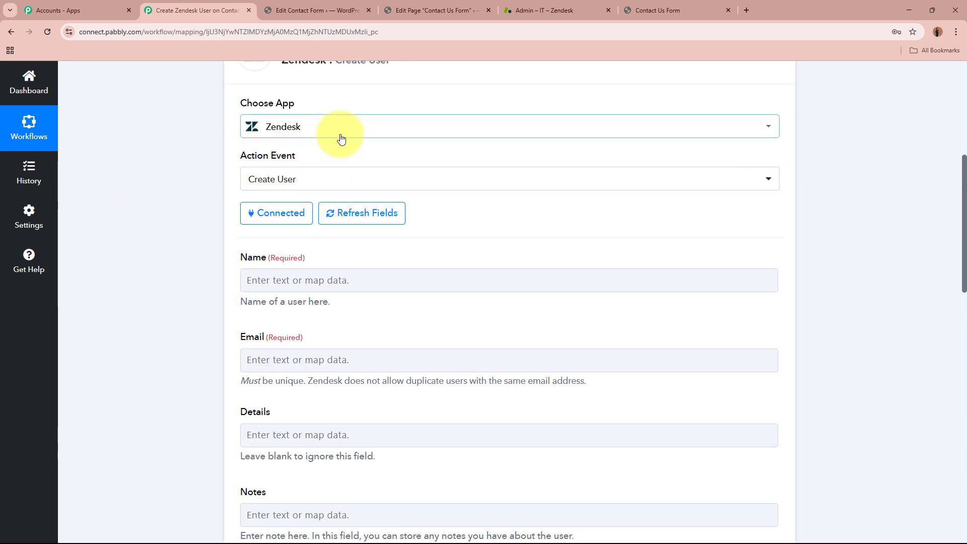
- Bring up and dismiss the previous-step data choices for the Name field
{"action": "scroll", "coordinate": [167, 220], "scroll_direction": "down", "scroll_amount": 1}
{"action": "scroll", "coordinate": [167, 216], "scroll_direction": "down", "scroll_amount": 2}
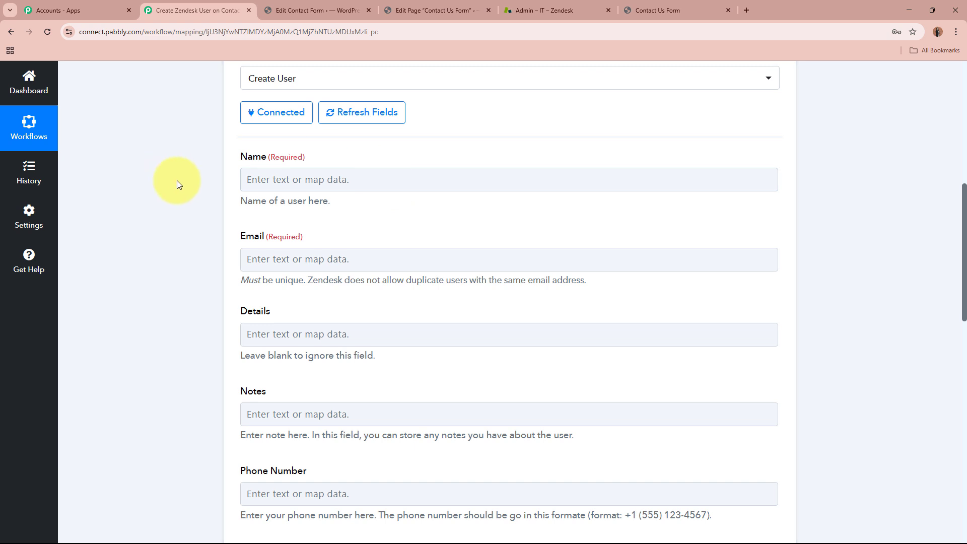
{"action": "left_click", "coordinate": [298, 180]}
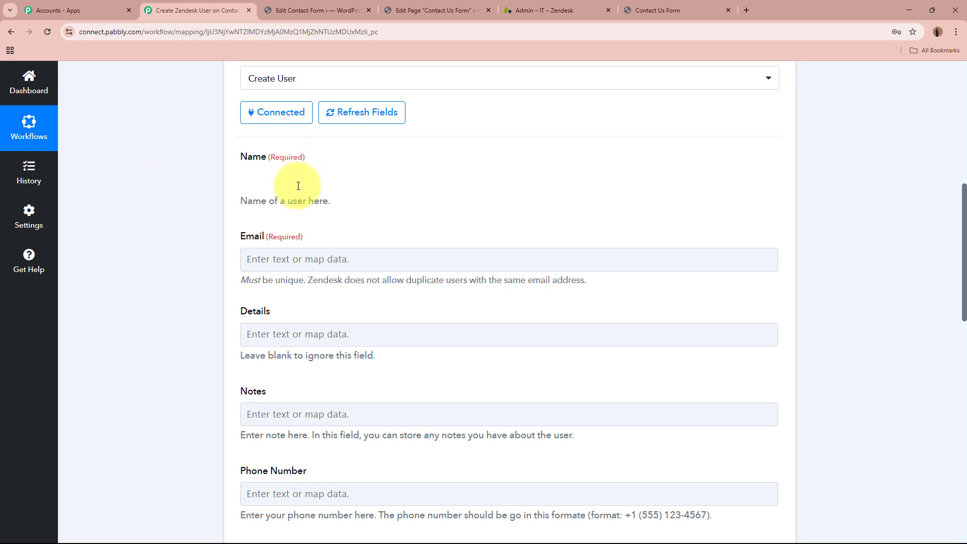
{"action": "left_click", "coordinate": [158, 219]}
{"action": "scroll", "coordinate": [158, 218], "scroll_direction": "up", "scroll_amount": 8}
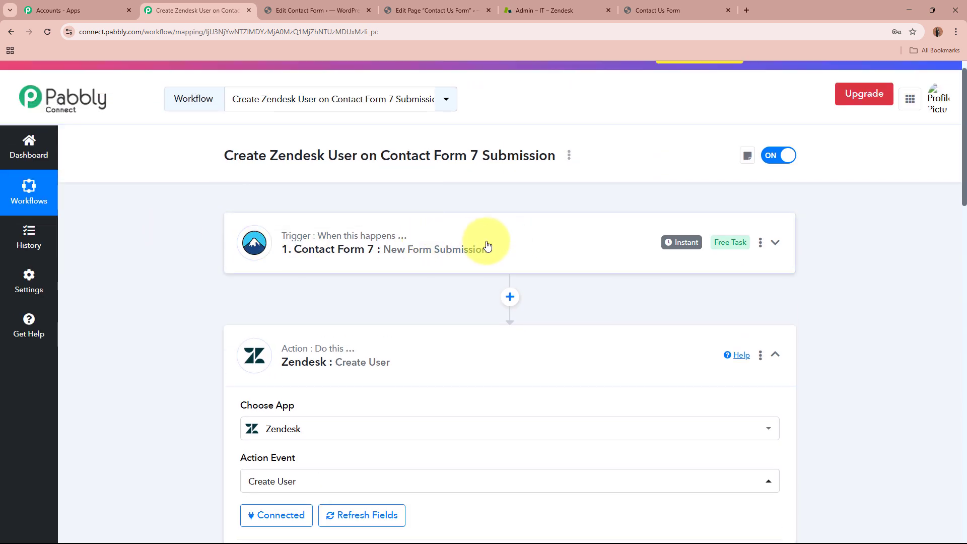
{"action": "scroll", "coordinate": [485, 242], "scroll_direction": "down", "scroll_amount": 7}
- Map the trigger's 1. First-name and 1. Last-name into the Zendesk Name field
{"action": "left_click", "coordinate": [334, 229]}
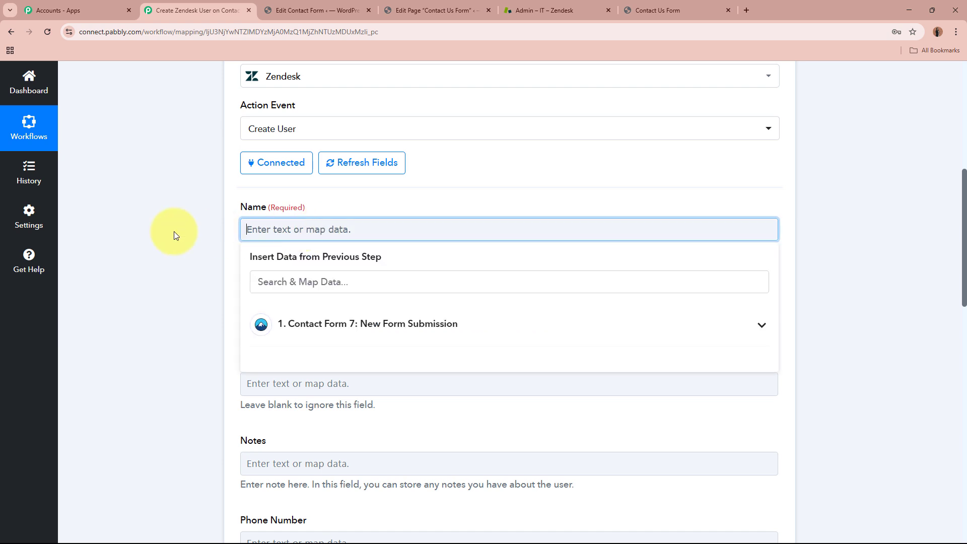
{"action": "scroll", "coordinate": [152, 231], "scroll_direction": "down", "scroll_amount": 2}
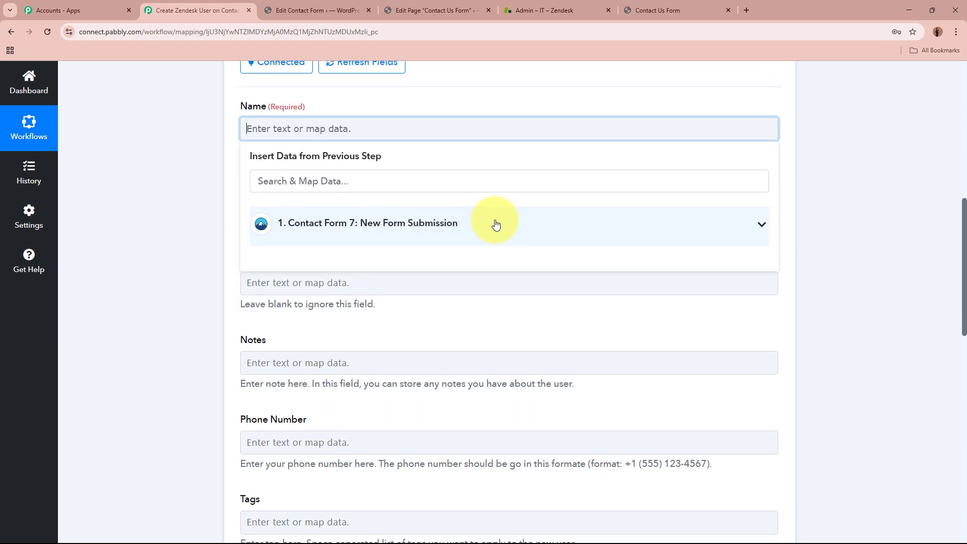
{"action": "left_click", "coordinate": [496, 224]}
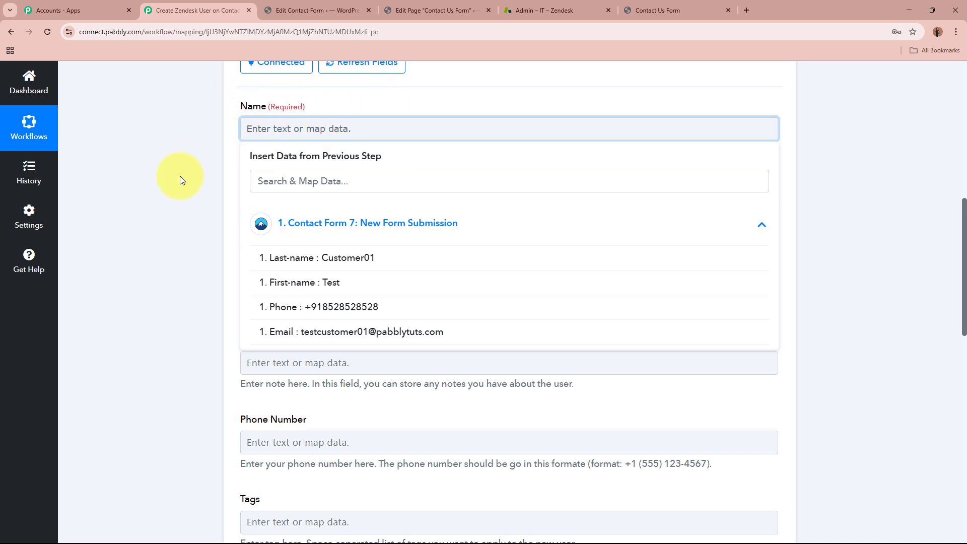
{"action": "left_click", "coordinate": [348, 282]}
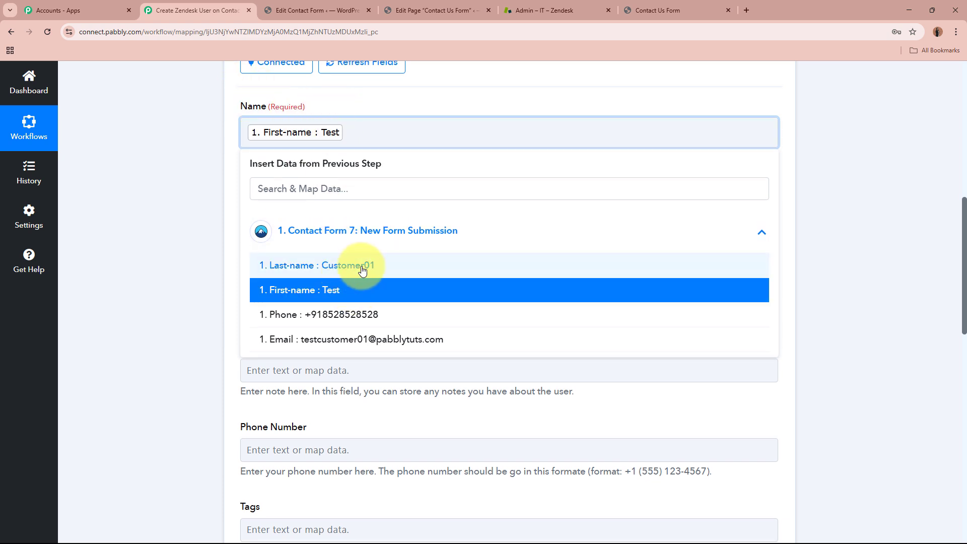
{"action": "left_click", "coordinate": [362, 270]}
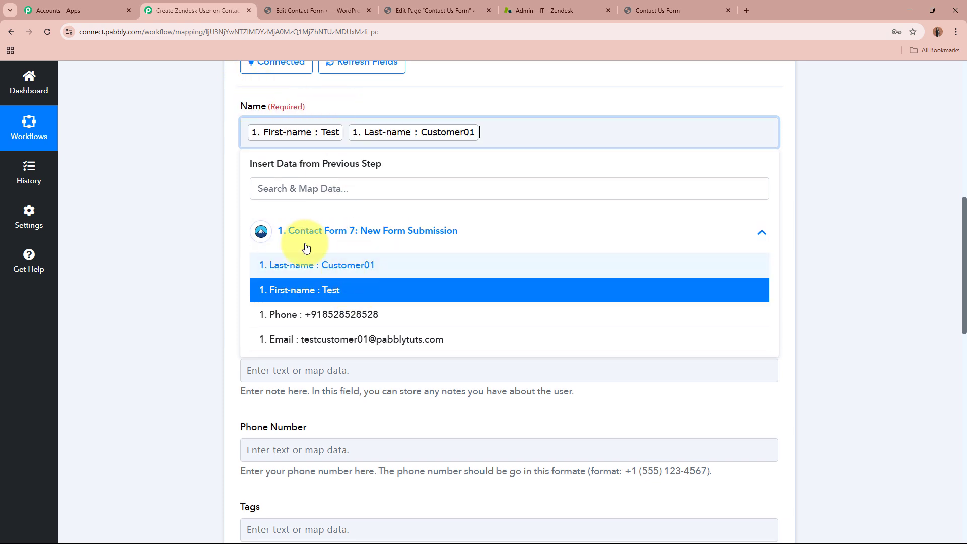
{"action": "left_click", "coordinate": [137, 172]}
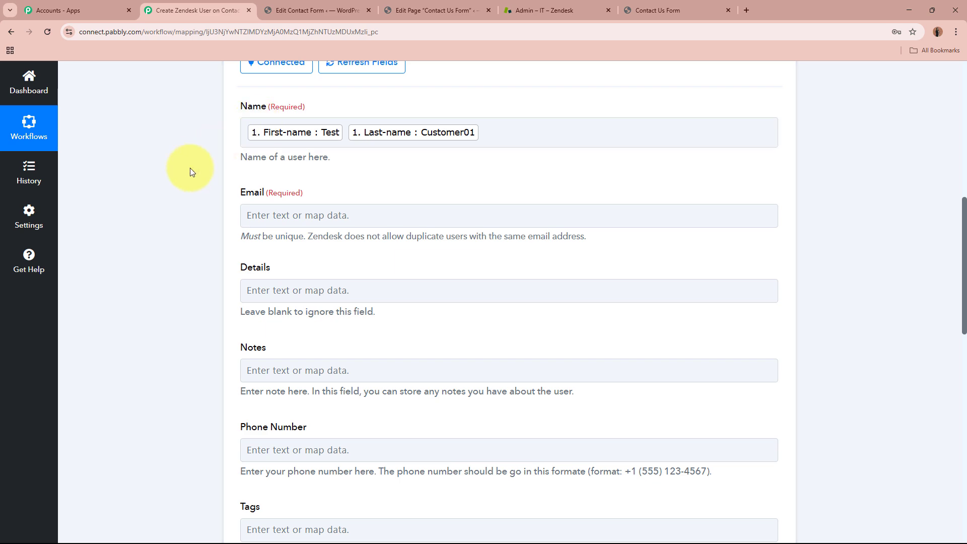
{"action": "scroll", "coordinate": [189, 167], "scroll_direction": "up", "scroll_amount": 9}
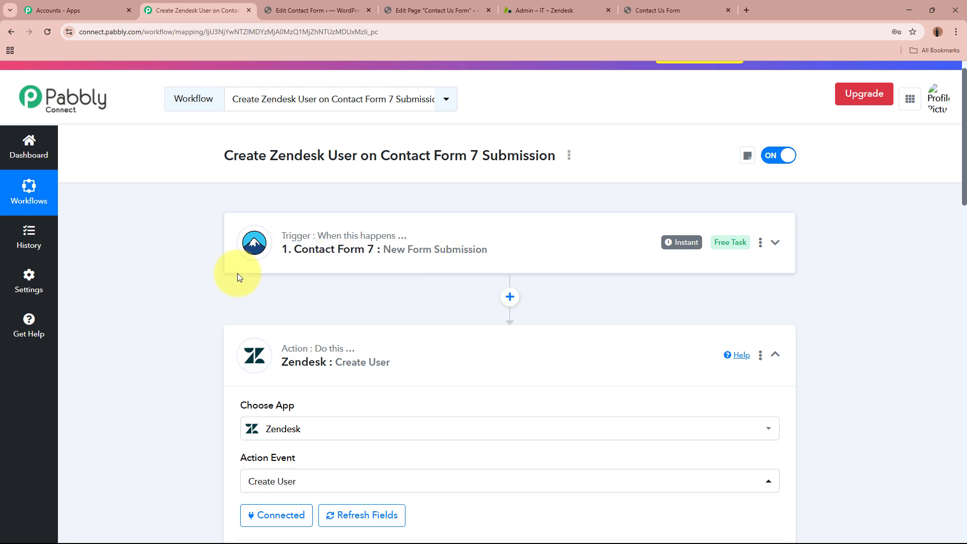
{"action": "scroll", "coordinate": [476, 259], "scroll_direction": "down", "scroll_amount": 6}
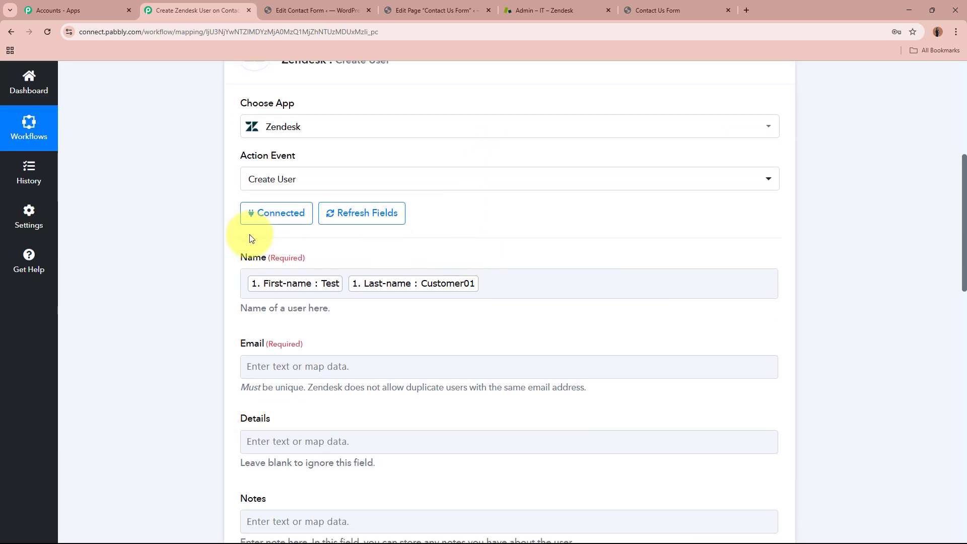
{"action": "scroll", "coordinate": [441, 267], "scroll_direction": "down", "scroll_amount": 3}
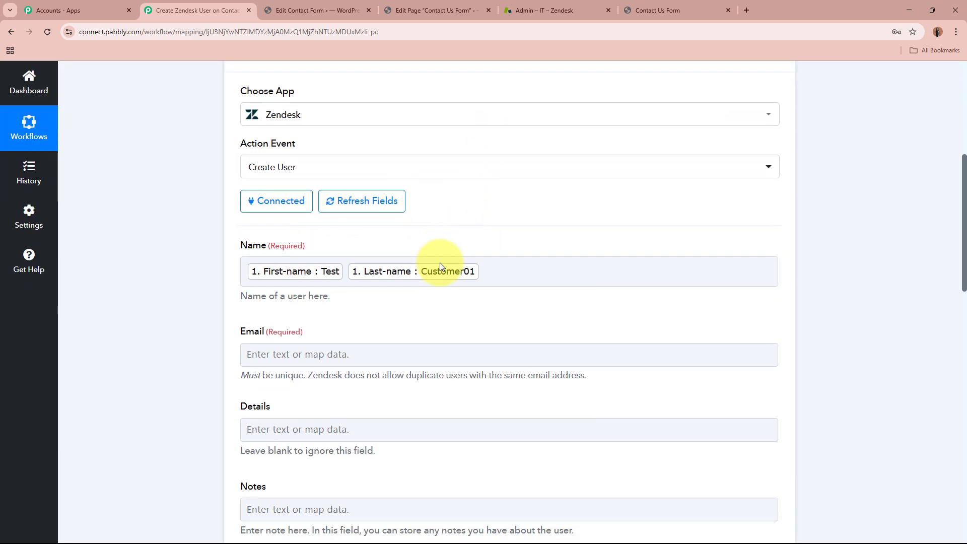
- Map the Zendesk user's Email field to the submission's 1. Email value
{"action": "left_click", "coordinate": [334, 215]}
{"action": "left_click", "coordinate": [390, 309]}
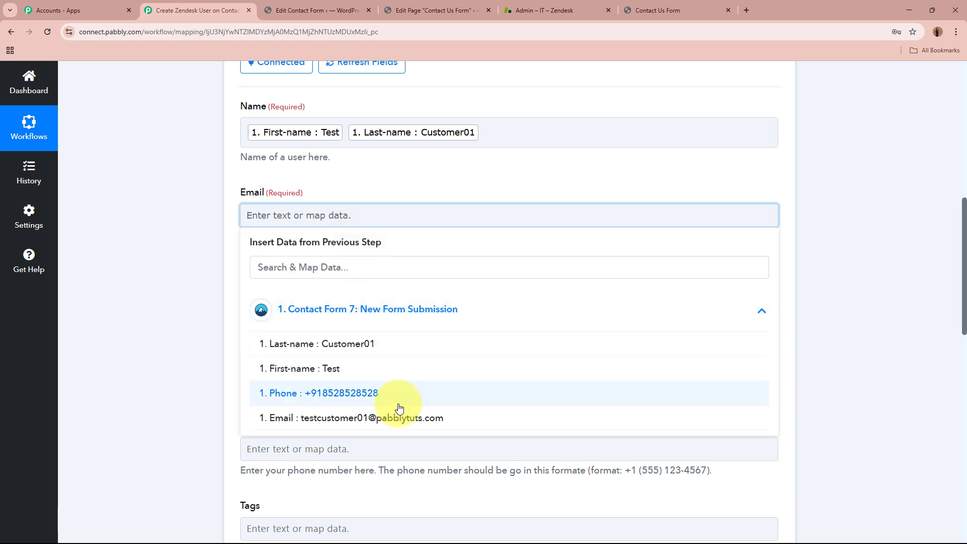
{"action": "left_click", "coordinate": [393, 417]}
{"action": "left_click", "coordinate": [183, 279]}
{"action": "scroll", "coordinate": [248, 240], "scroll_direction": "down", "scroll_amount": 2}
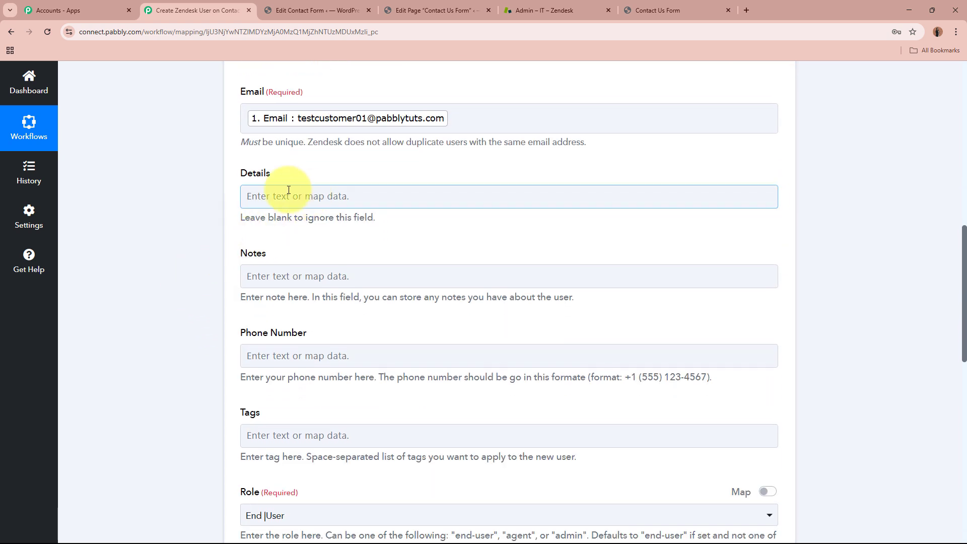
{"action": "left_click_drag", "start_coordinate": [345, 173], "coordinate": [241, 173]}
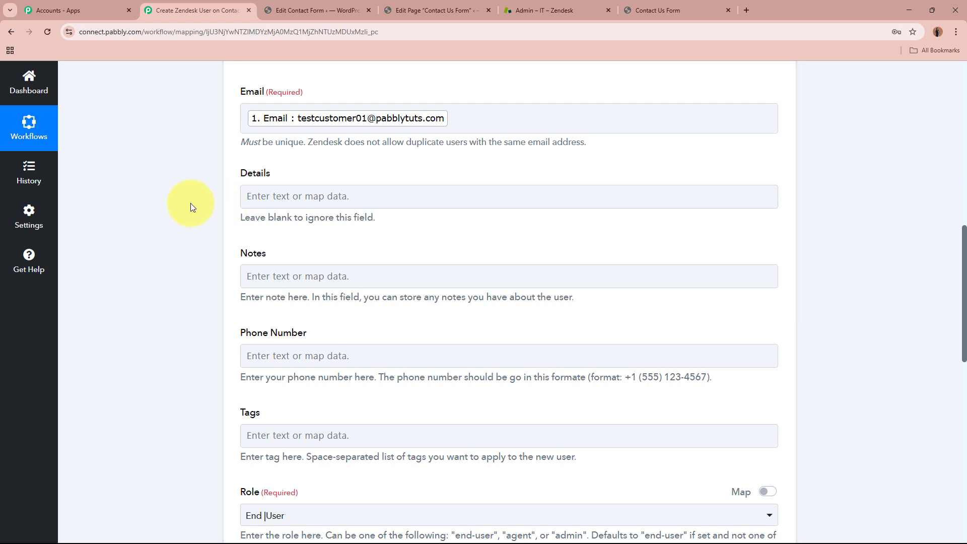
{"action": "scroll", "coordinate": [190, 204], "scroll_direction": "down", "scroll_amount": 2}
- Enter 'New Lead Generated' in the Notes field
{"action": "left_click", "coordinate": [427, 170]}
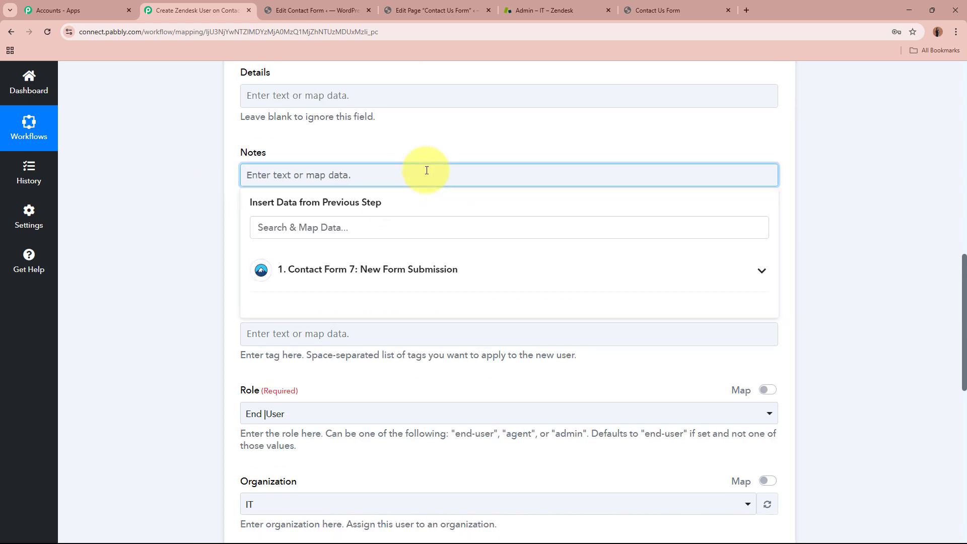
{"action": "type", "text": "New Lead Generated"}
{"action": "left_click", "coordinate": [199, 204]}
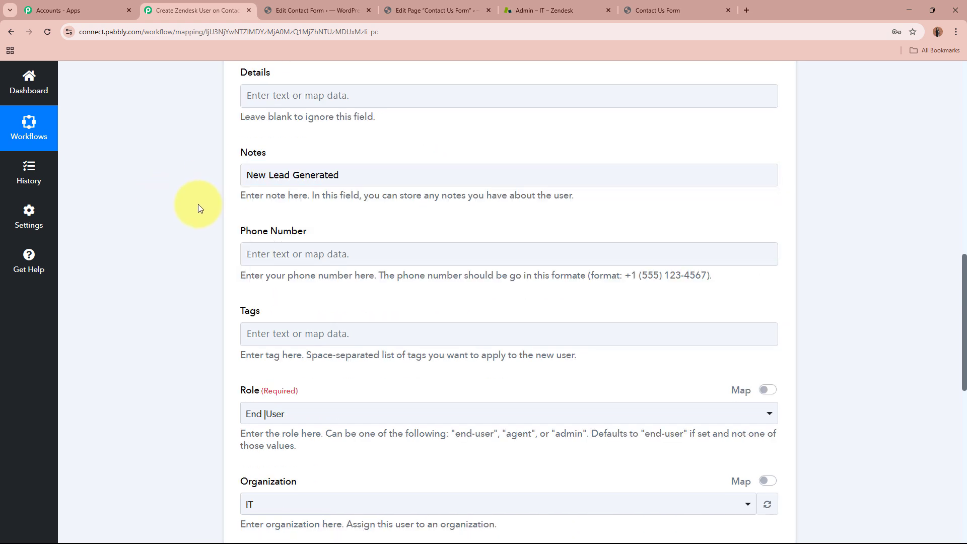
{"action": "scroll", "coordinate": [122, 225], "scroll_direction": "down", "scroll_amount": 2}
- Map Phone Number to the submission's 1. Phone value
{"action": "left_click", "coordinate": [345, 151]}
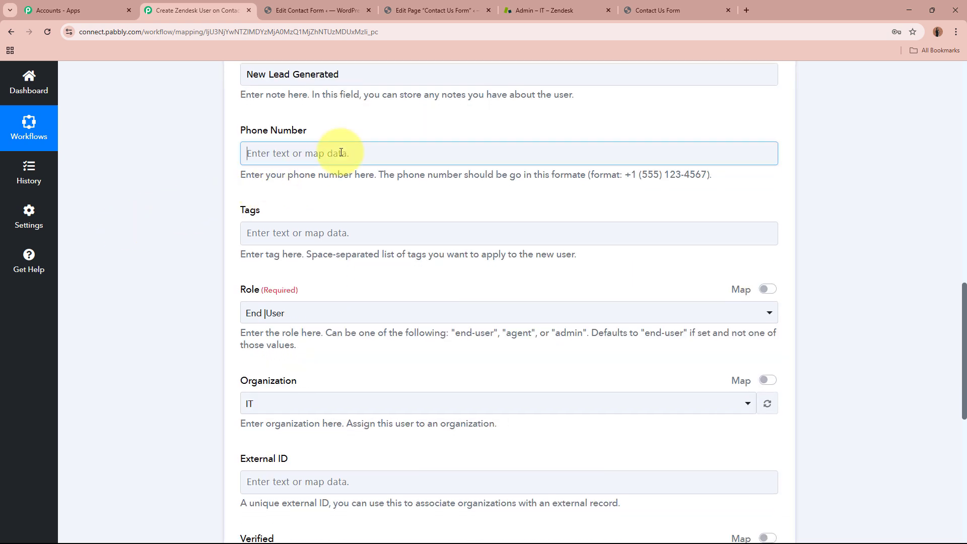
{"action": "left_click", "coordinate": [398, 331]}
{"action": "left_click", "coordinate": [141, 298]}
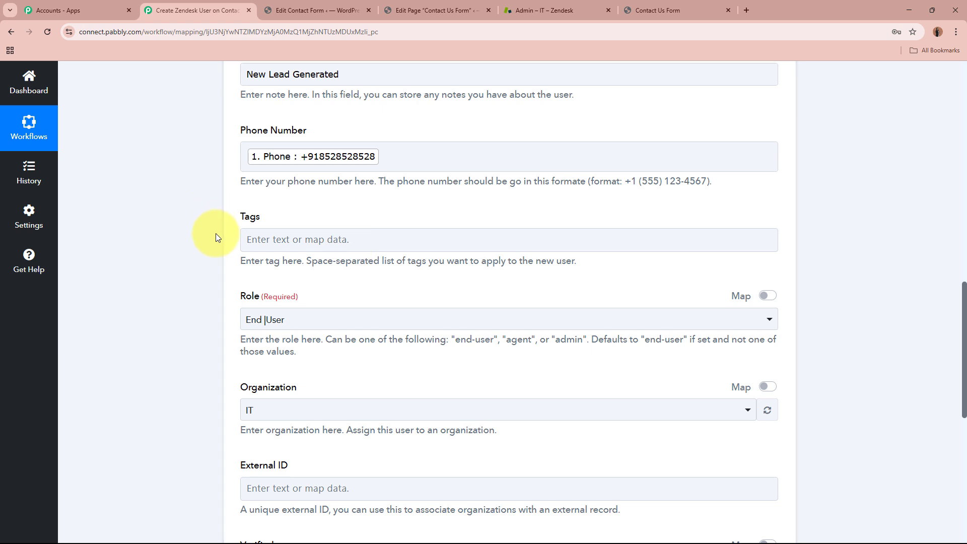
{"action": "scroll", "coordinate": [221, 242], "scroll_direction": "down", "scroll_amount": 2}
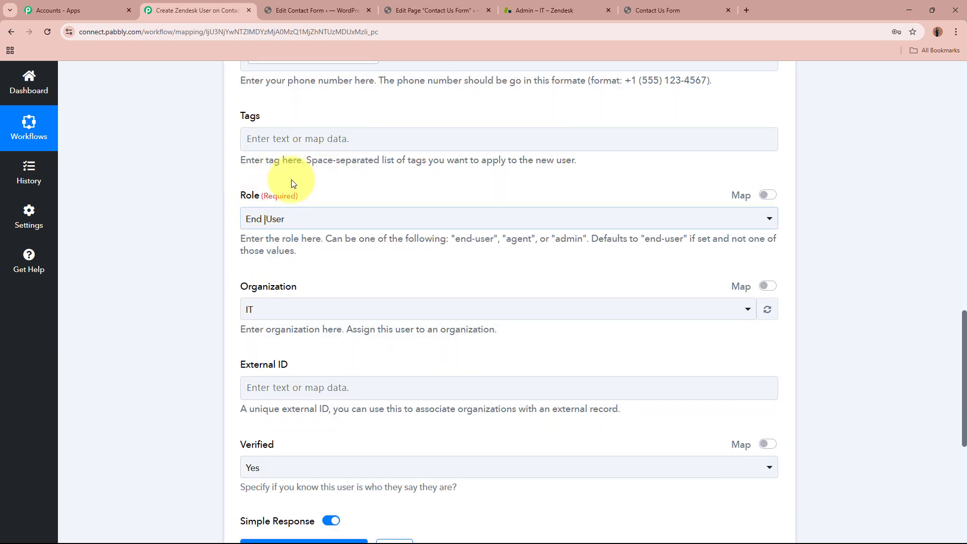
{"action": "scroll", "coordinate": [192, 244], "scroll_direction": "down", "scroll_amount": 2}
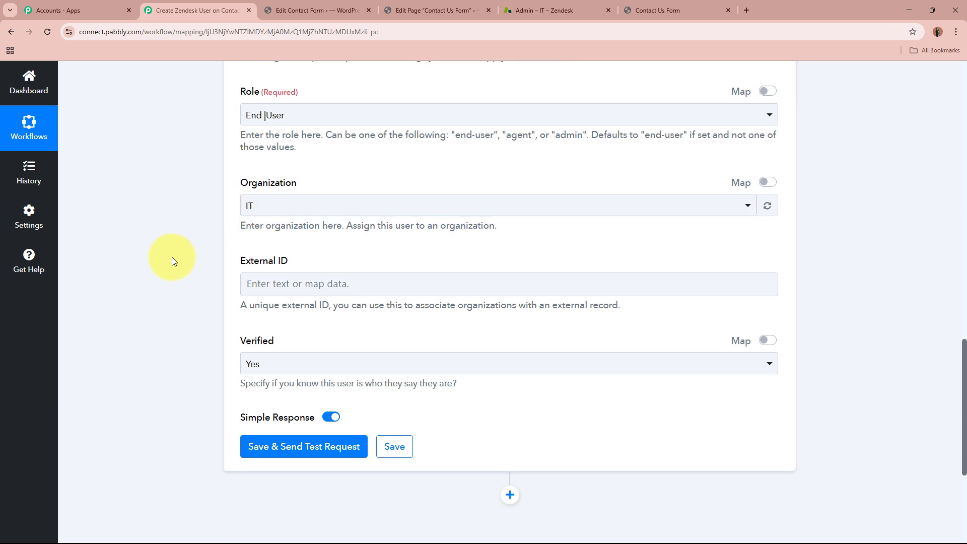
- Leave External ID empty and keep Verified set to Yes
{"action": "scroll", "coordinate": [210, 234], "scroll_direction": "down", "scroll_amount": 1}
{"action": "left_click", "coordinate": [374, 244]}
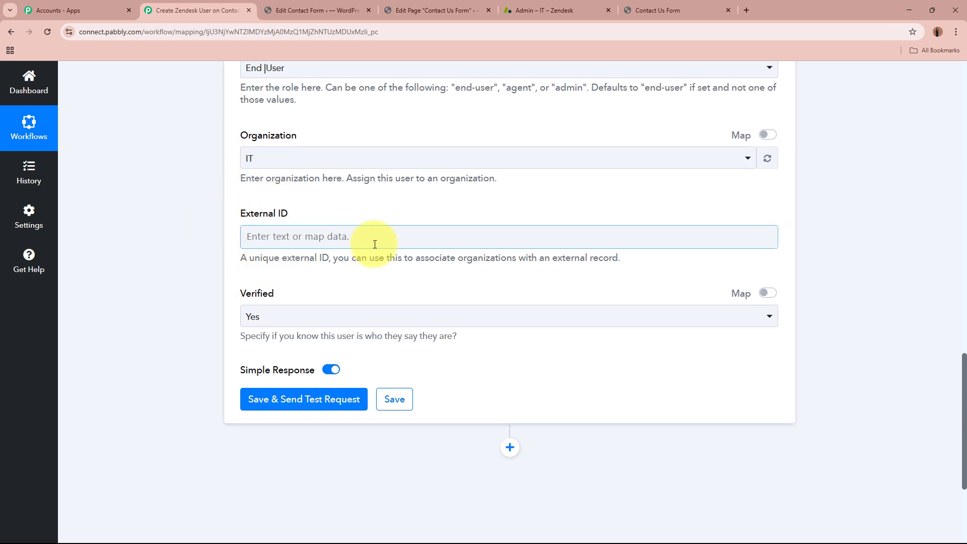
{"action": "scroll", "coordinate": [374, 246], "scroll_direction": "down", "scroll_amount": 2}
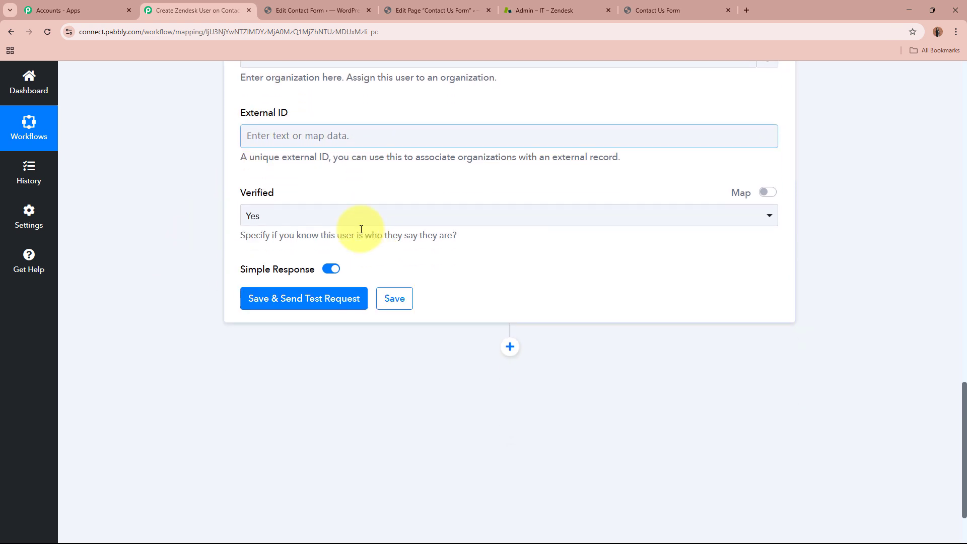
{"action": "left_click", "coordinate": [317, 218]}
{"action": "left_click", "coordinate": [317, 274]}
- Save the Zendesk step, send a test request, and check the returned User Id
{"action": "scroll", "coordinate": [189, 219], "scroll_direction": "up", "scroll_amount": 8}
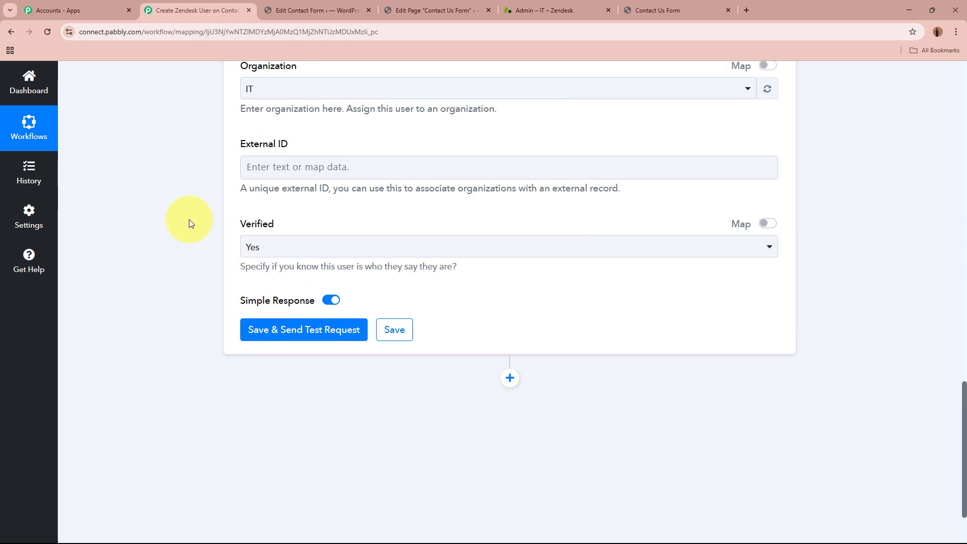
{"action": "scroll", "coordinate": [189, 219], "scroll_direction": "down", "scroll_amount": 10}
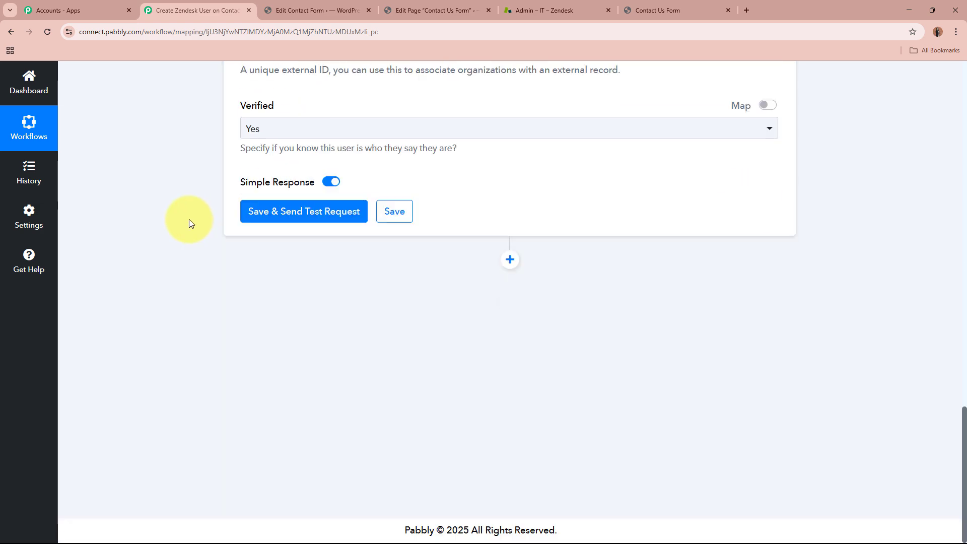
{"action": "left_click", "coordinate": [312, 215]}
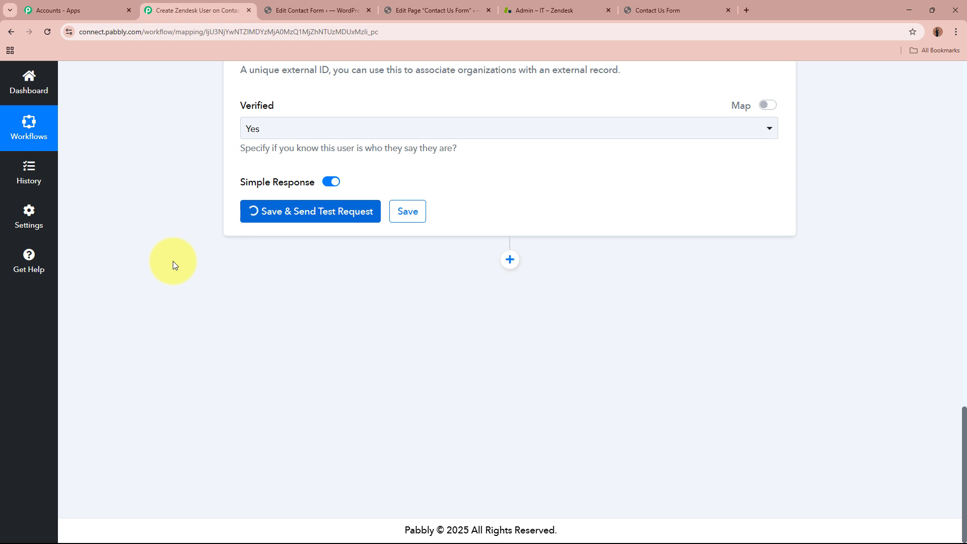
{"action": "scroll", "coordinate": [174, 261], "scroll_direction": "down", "scroll_amount": 1}
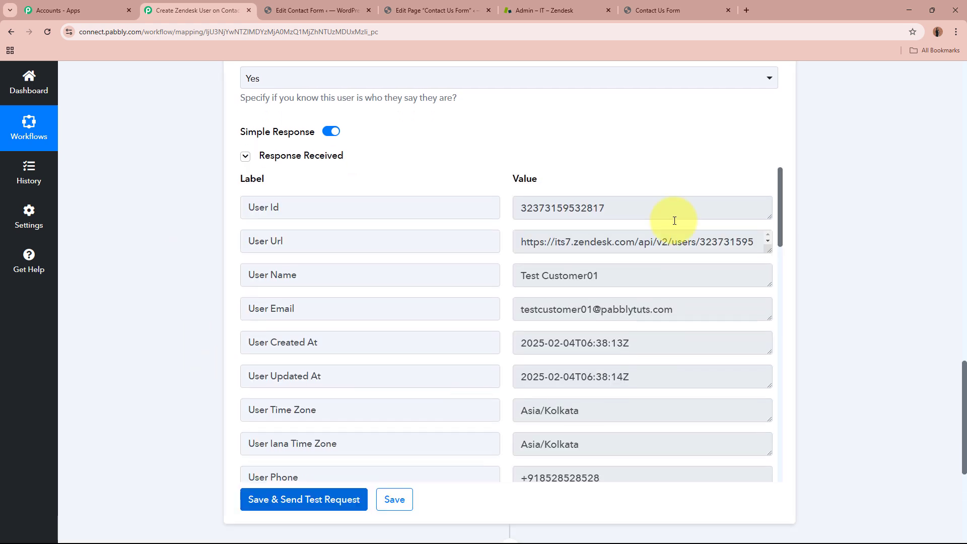
{"action": "left_click_drag", "start_coordinate": [611, 206], "coordinate": [387, 203]}
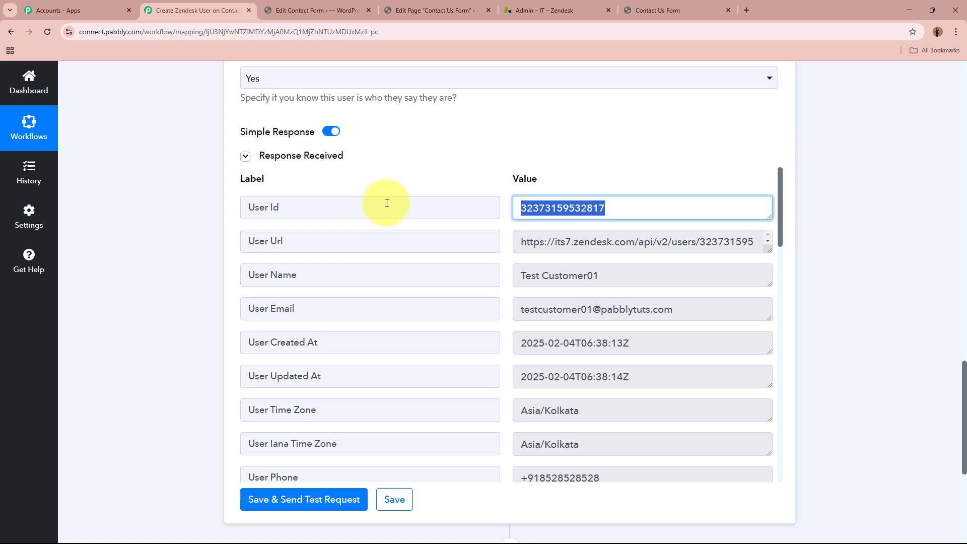
{"action": "left_click", "coordinate": [866, 267]}
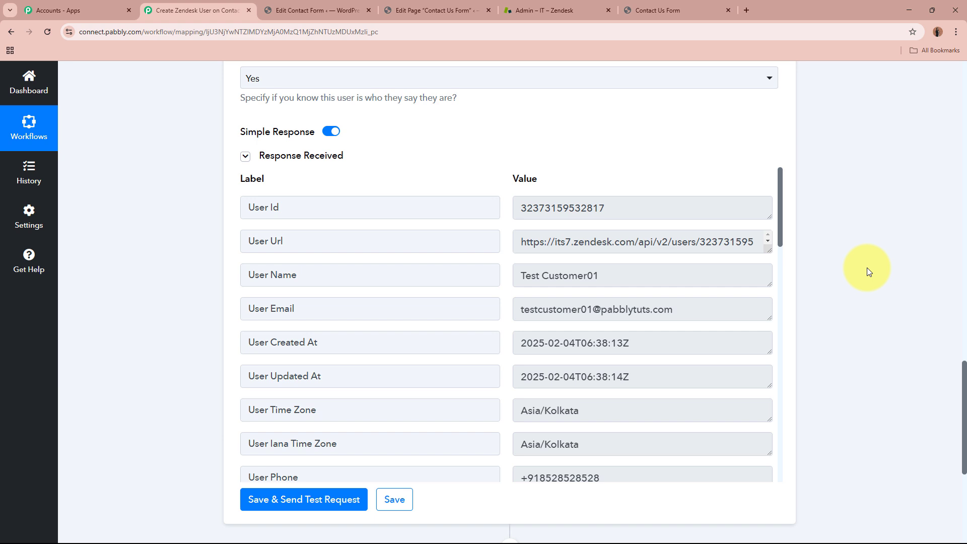
- Reload Zendesk Customers and open the new test customer's profile to verify its details
{"action": "left_click", "coordinate": [535, 9]}
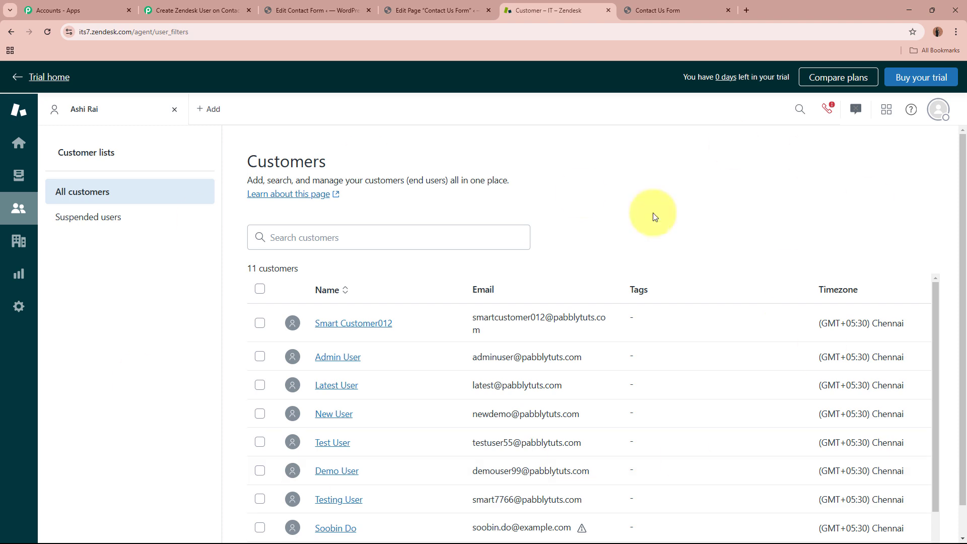
{"action": "left_click", "coordinate": [48, 31]}
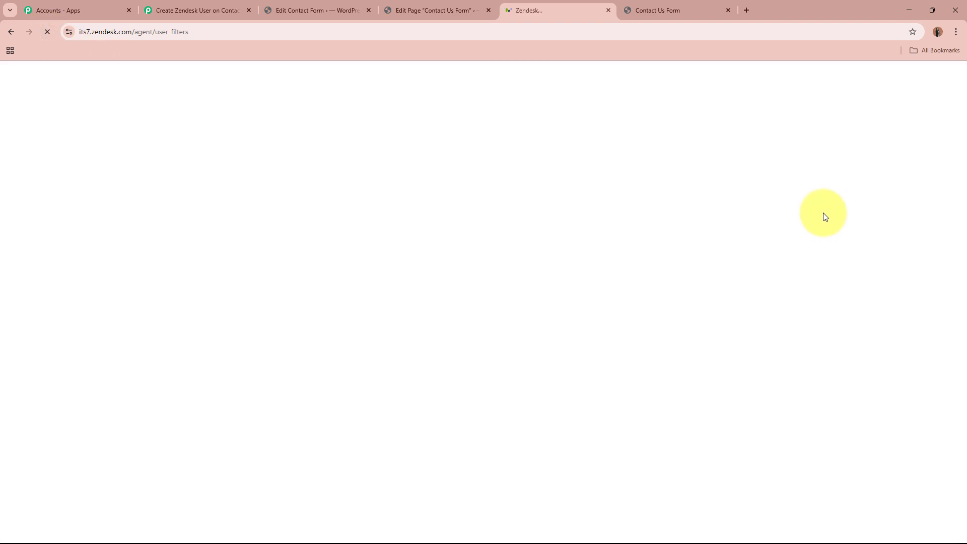
{"action": "left_click", "coordinate": [339, 320]}
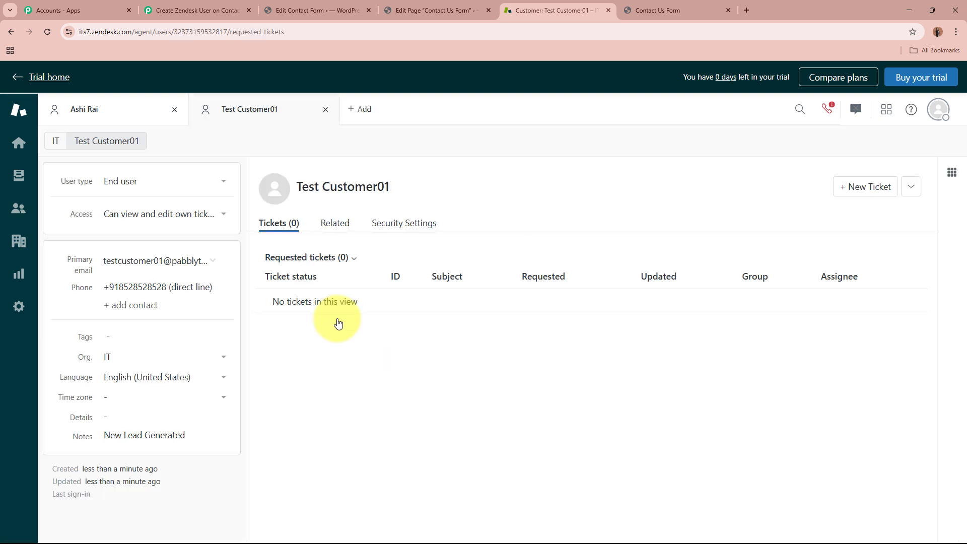
{"action": "left_click_drag", "start_coordinate": [297, 187], "coordinate": [492, 206]}
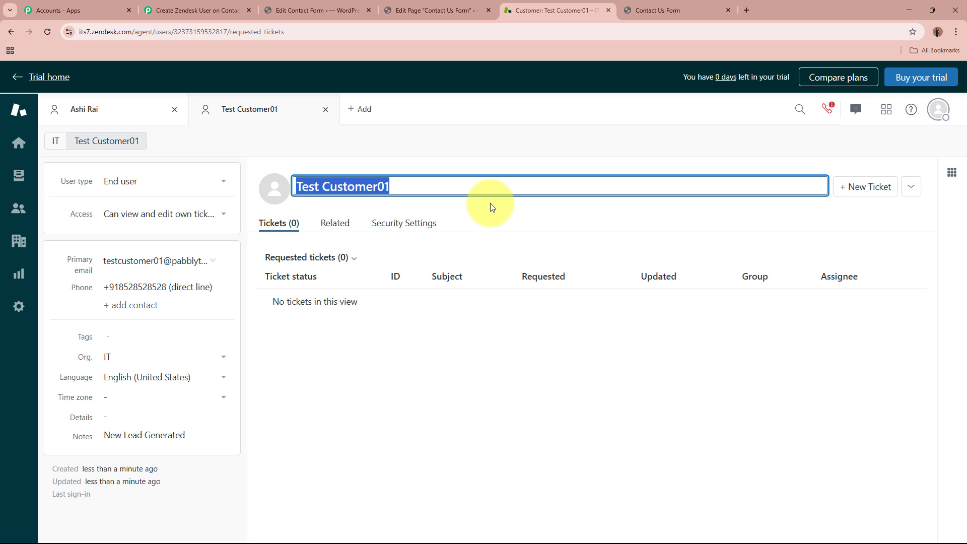
{"action": "left_click", "coordinate": [422, 375]}
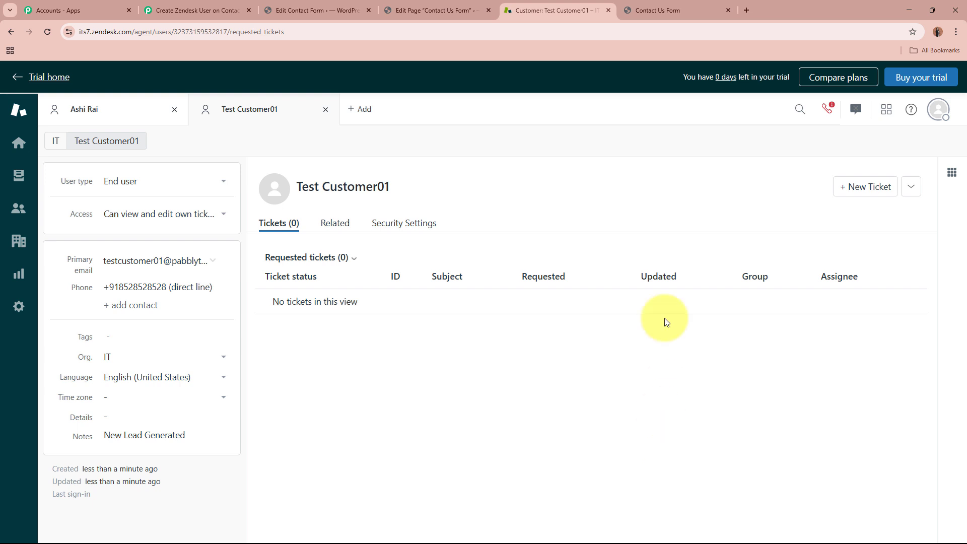
{"action": "left_click", "coordinate": [680, 9]}
{"action": "left_click", "coordinate": [535, 6]}
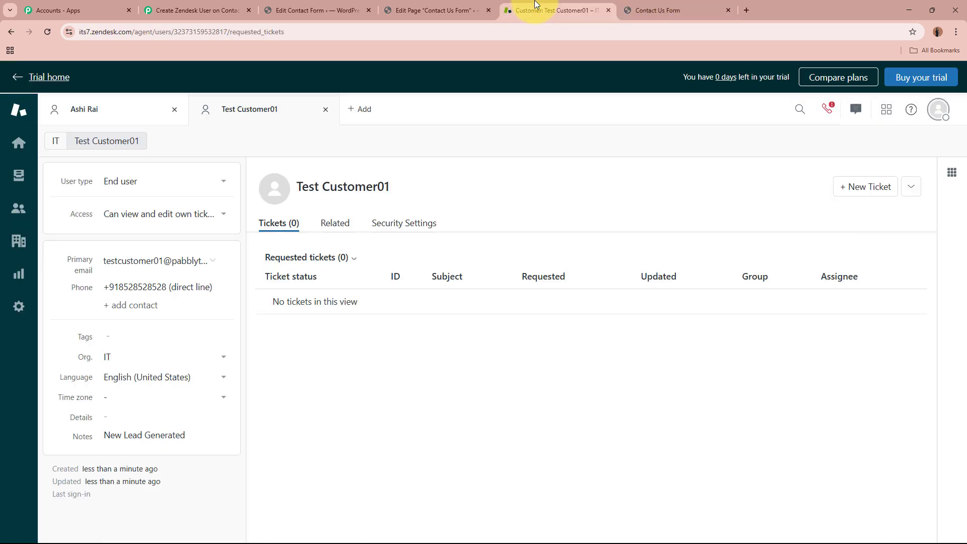
- Return to the Pabbly workflow and collapse the Zendesk Create User step
{"action": "left_click", "coordinate": [241, 8]}
{"action": "scroll", "coordinate": [162, 304], "scroll_direction": "up", "scroll_amount": 8}
{"action": "scroll", "coordinate": [162, 305], "scroll_direction": "up", "scroll_amount": 10}
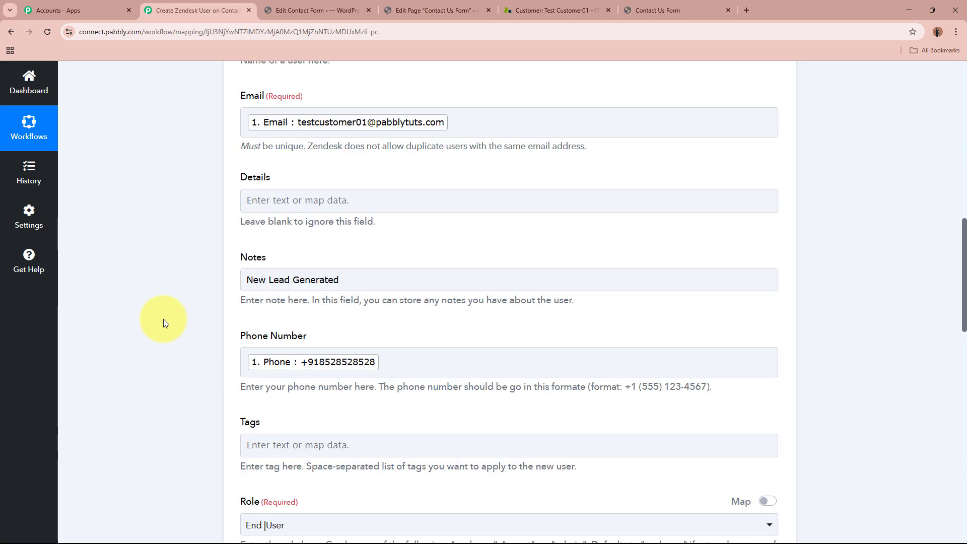
{"action": "left_click", "coordinate": [683, 366]}
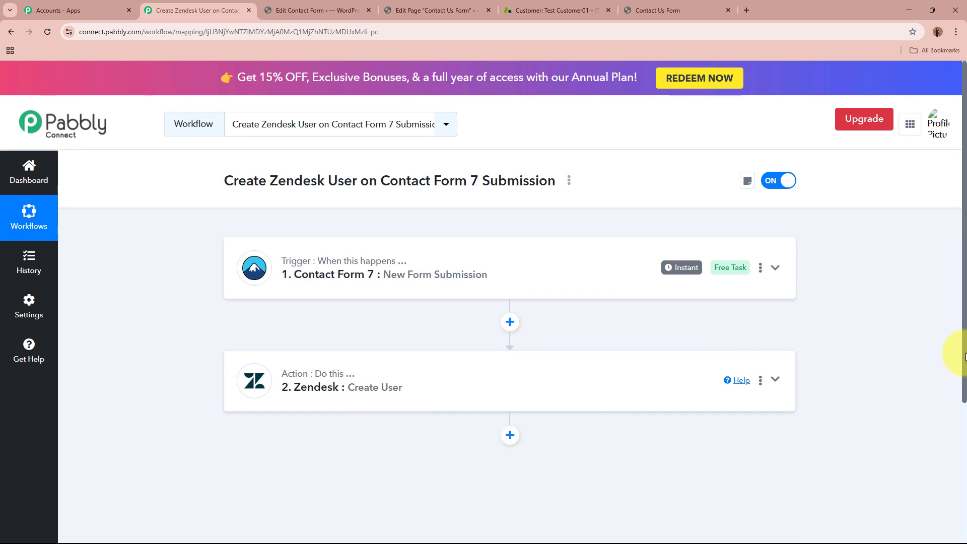